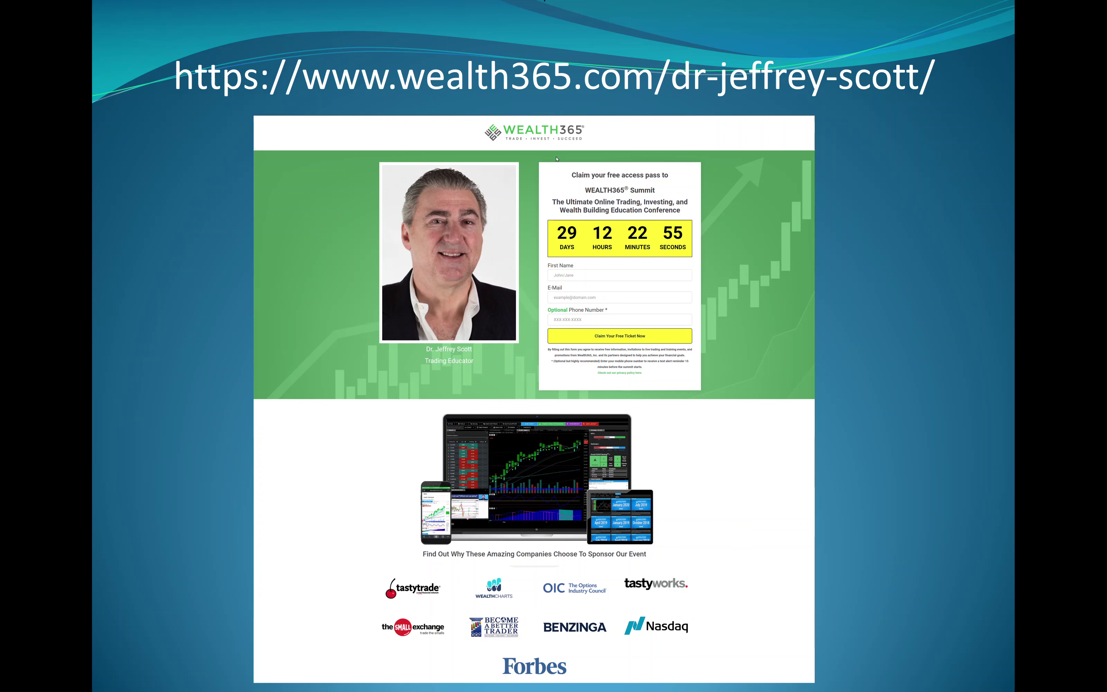
Advance the slideshow past the Major Markets Tell The Story table slide.
{"action": "key", "text": "Right"}
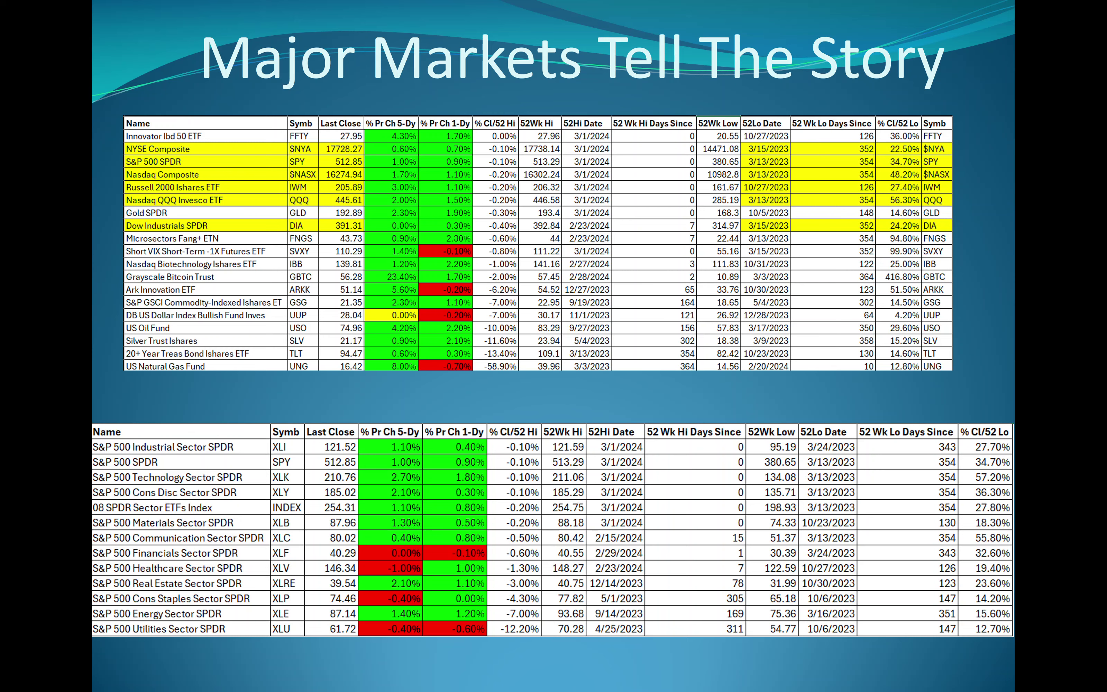
Move through the pie-chart dashboard to the USA Market Breadth Total View slide.
{"action": "key", "text": "Right"}
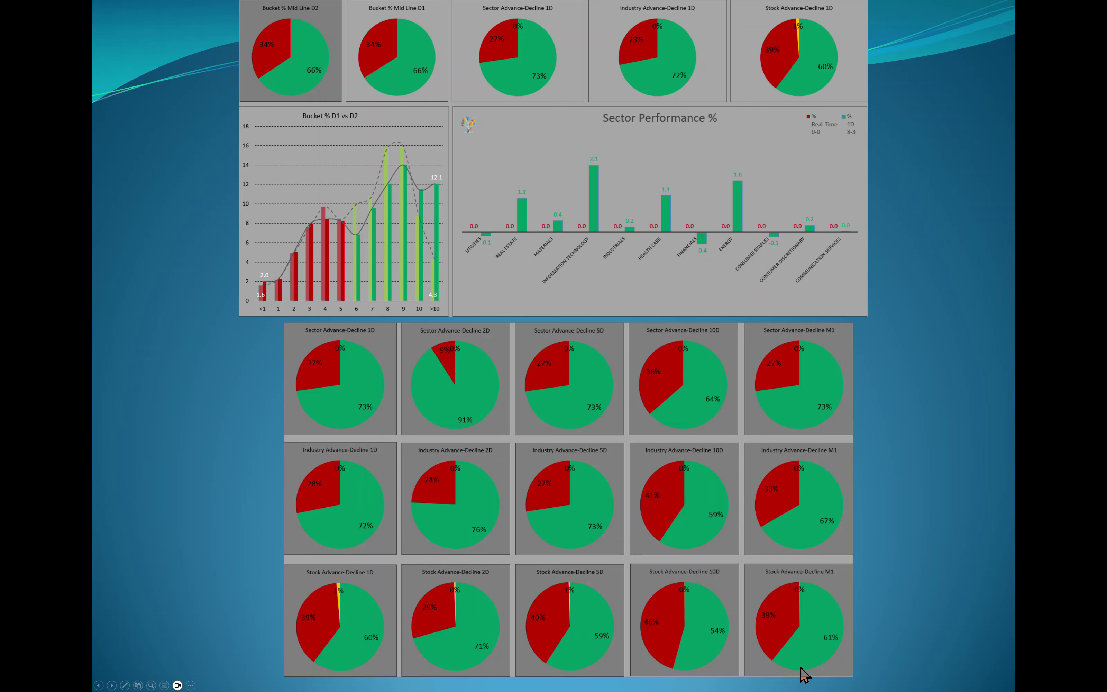
{"action": "left_click", "coordinate": [783, 661]}
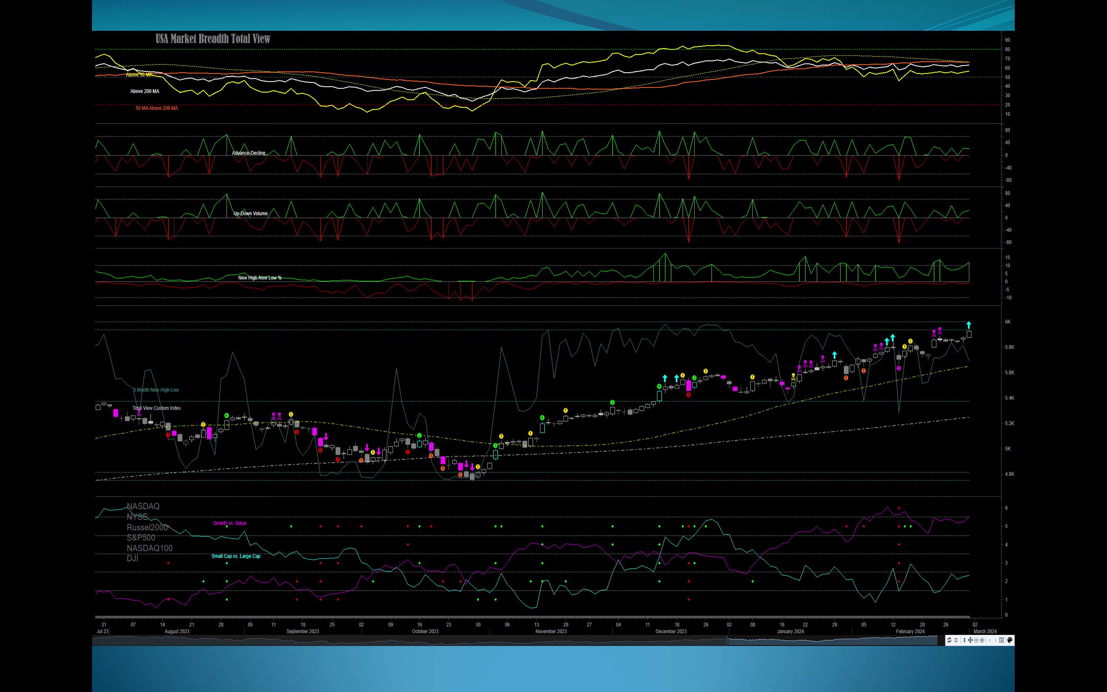
Show the NASDAQ and NYSE market breadth slide, briefly revisiting the Total View slide.
{"action": "key", "text": "Right"}
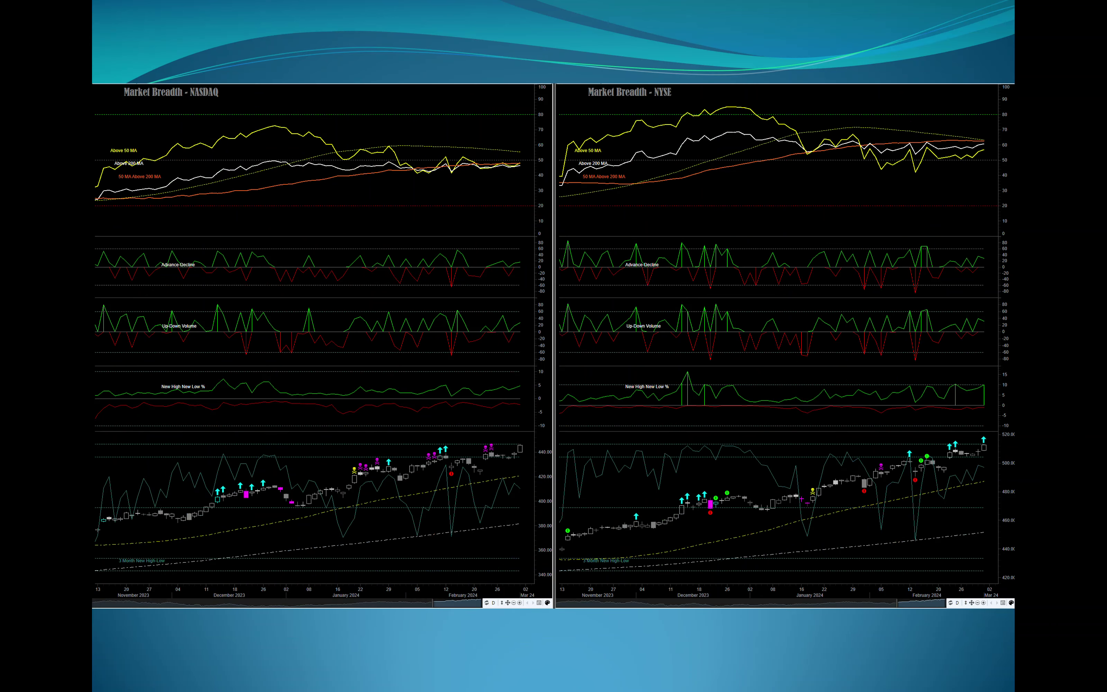
{"action": "key", "text": "Left"}
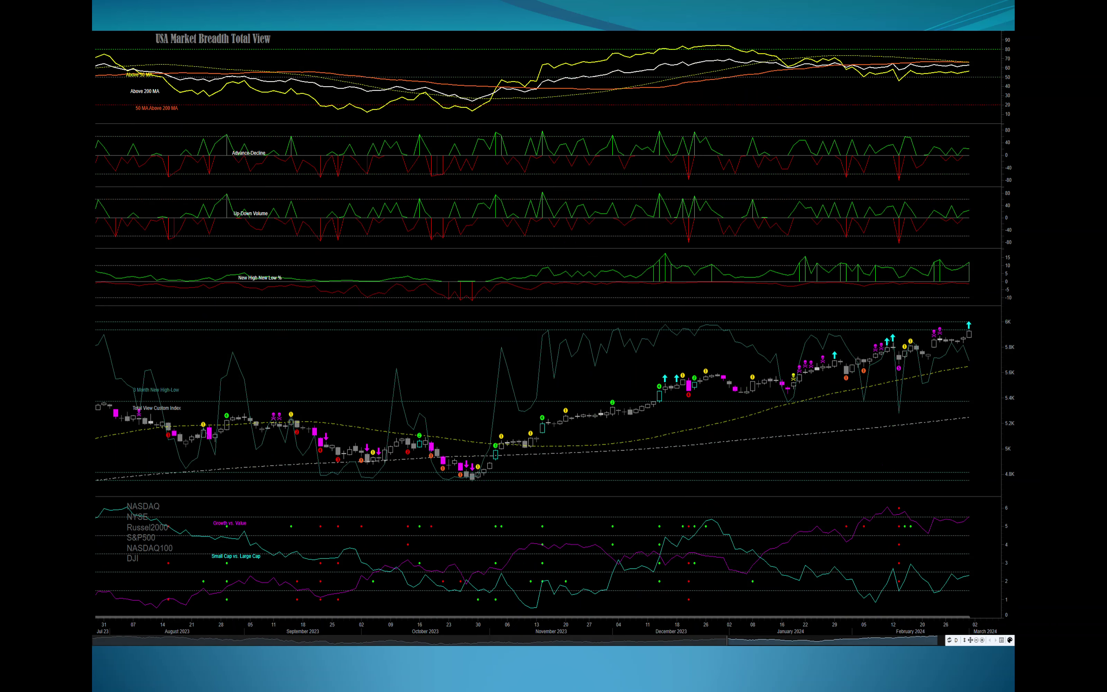
{"action": "key", "text": "Right"}
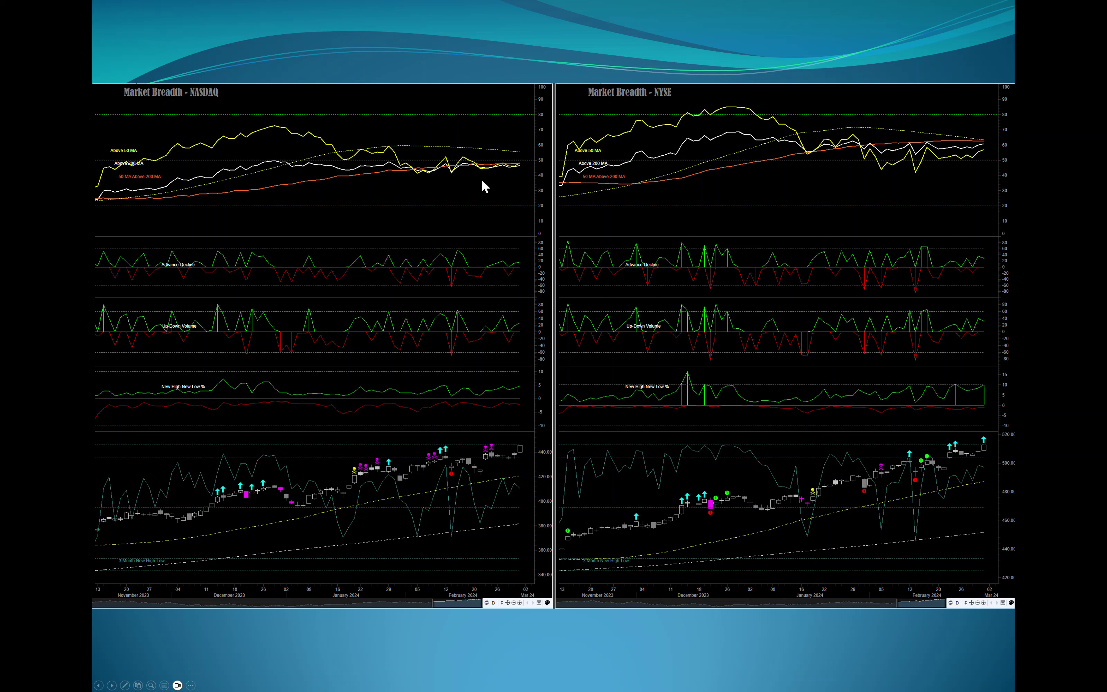
Move through the daily recap workbook to the 10- and 30-year Treasury yield slide.
{"action": "left_click", "coordinate": [476, 205]}
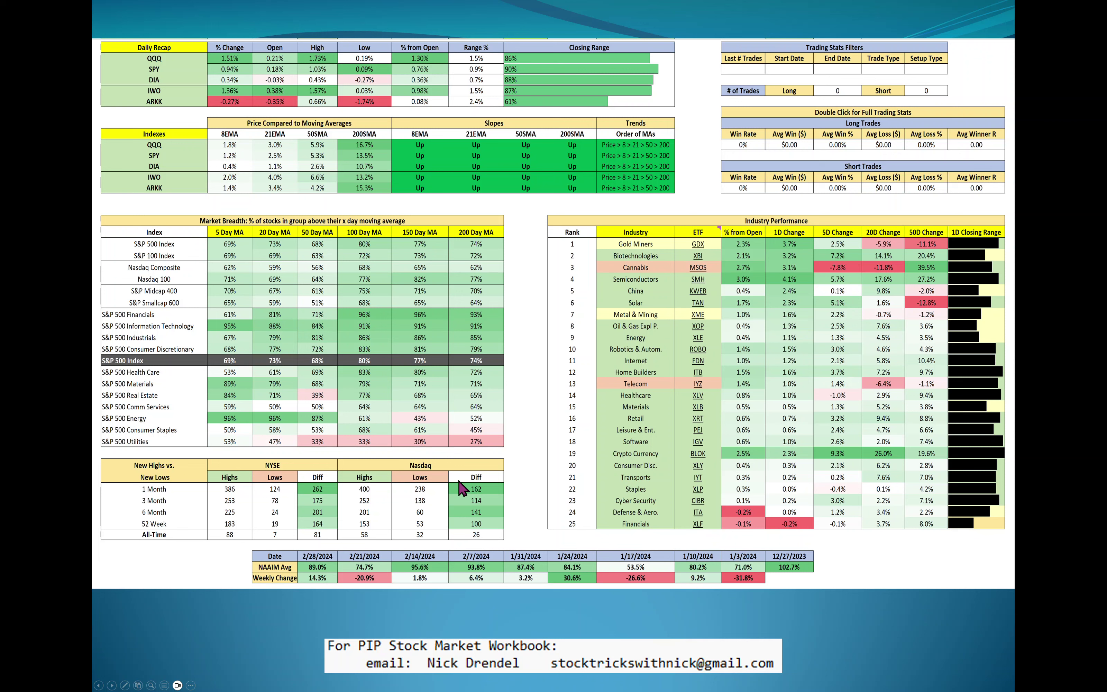
{"action": "left_click", "coordinate": [319, 512]}
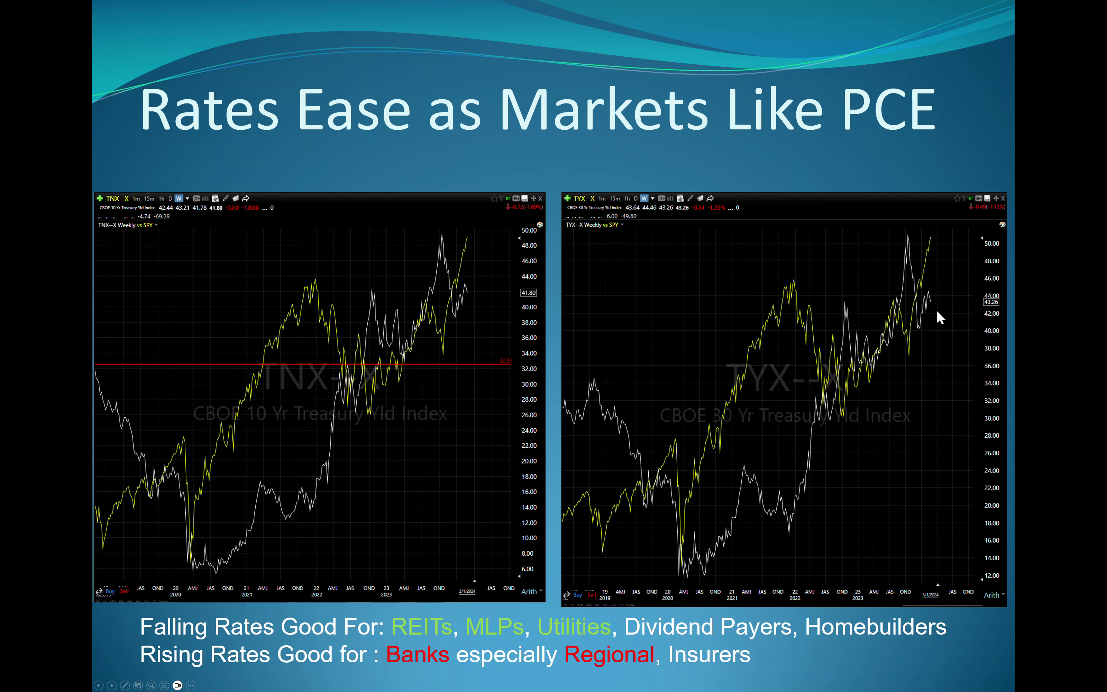
Advance past the Recession in our Near Future? FRED charts slide.
{"action": "left_click", "coordinate": [494, 268]}
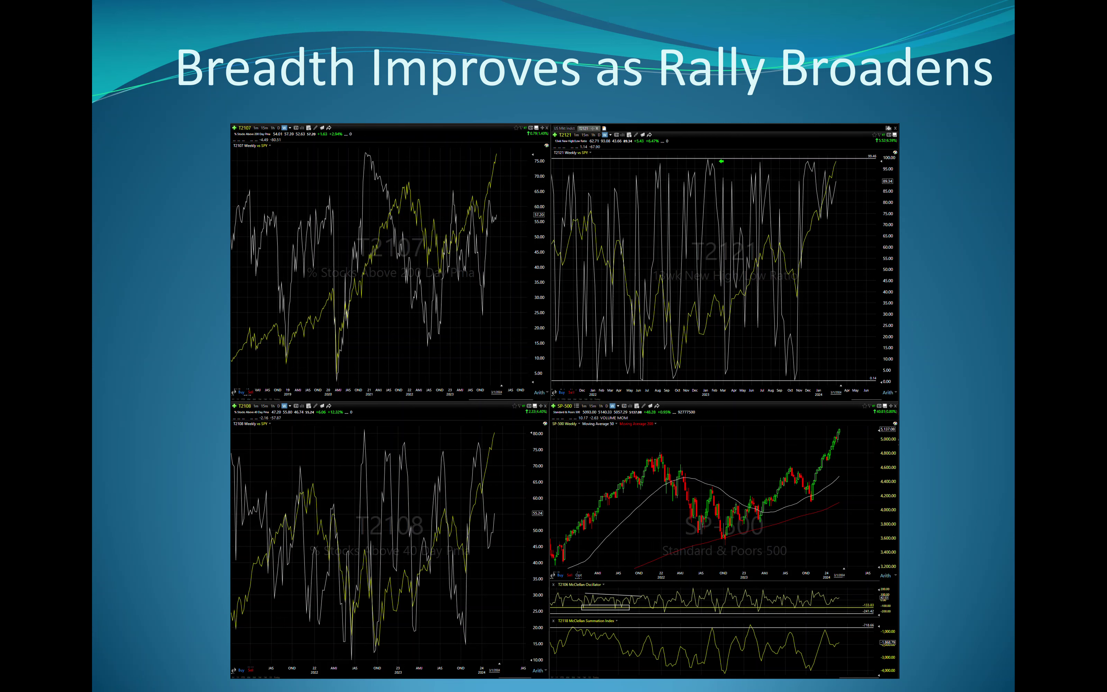
Advance to the AD Lines slide with six advance/decline line charts.
{"action": "key", "text": "Right"}
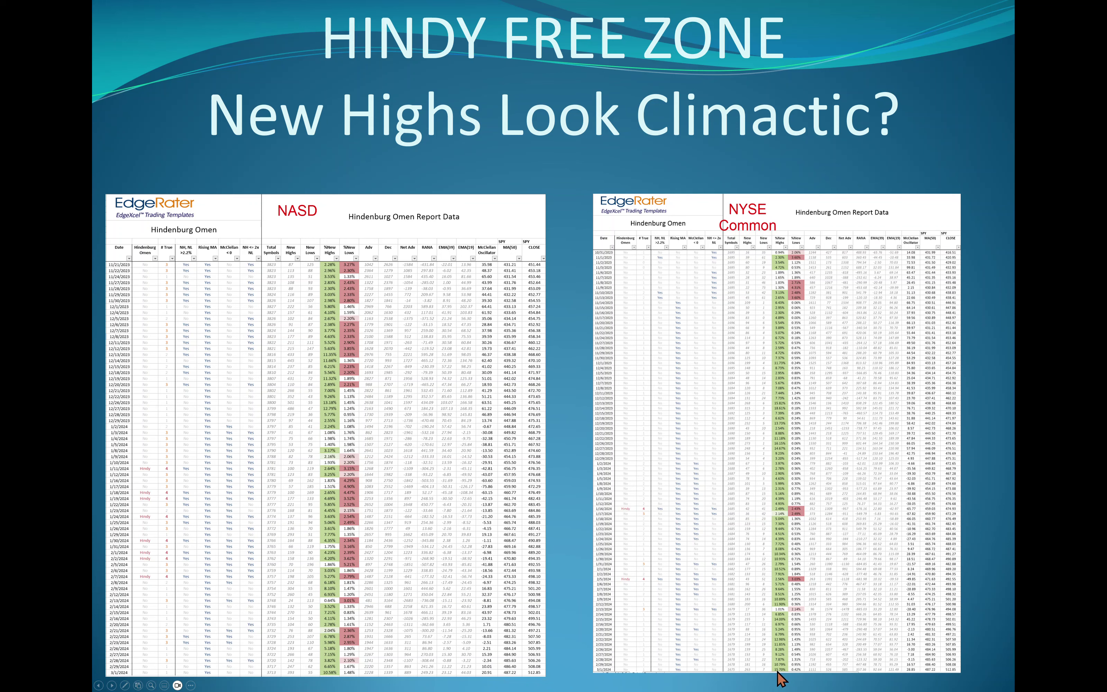
Advance beyond the Hindy Free Zone slide to the A Growth Lovers Market slide.
{"action": "left_click", "coordinate": [610, 569]}
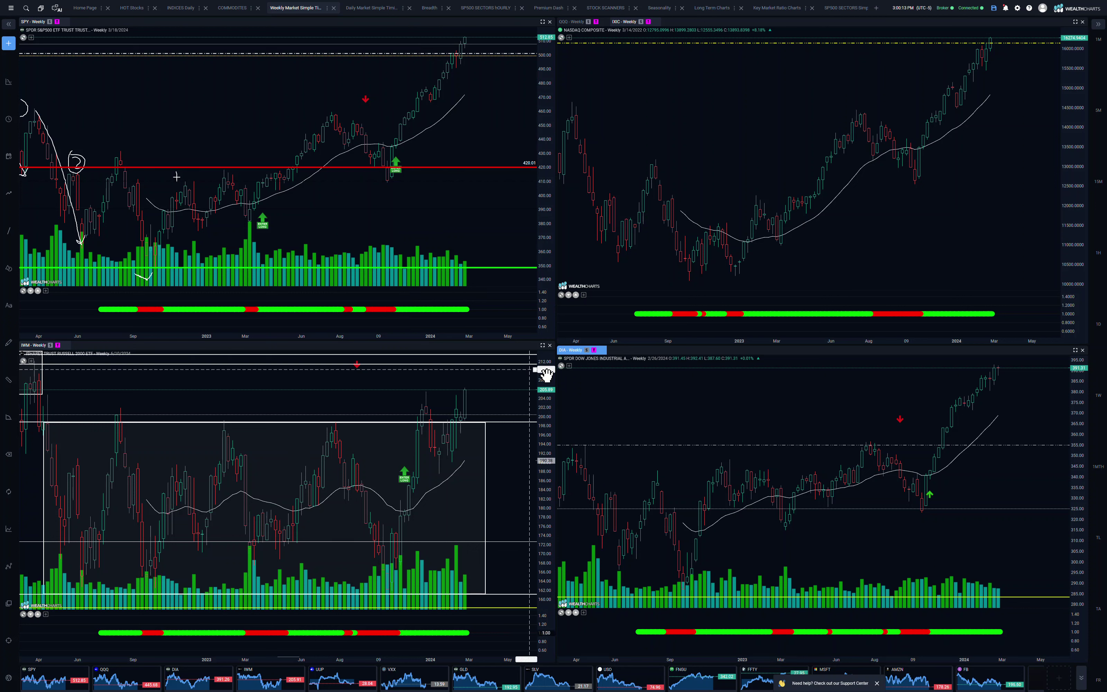
Compress the IWM weekly price scale and zoom out to show 2021–2024 trading ranges.
{"action": "left_click_drag", "start_coordinate": [546, 375], "coordinate": [540, 485]}
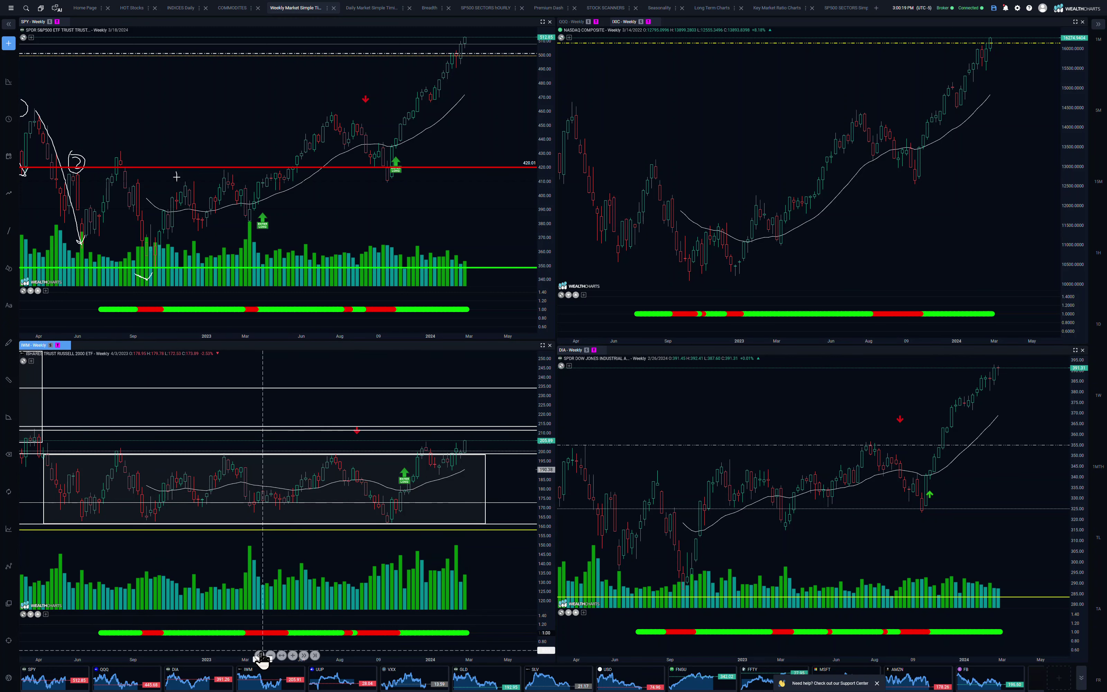
{"action": "left_click", "coordinate": [260, 655]}
{"action": "left_click", "coordinate": [260, 656]}
{"action": "left_click", "coordinate": [260, 656]}
{"action": "left_click", "coordinate": [259, 656]}
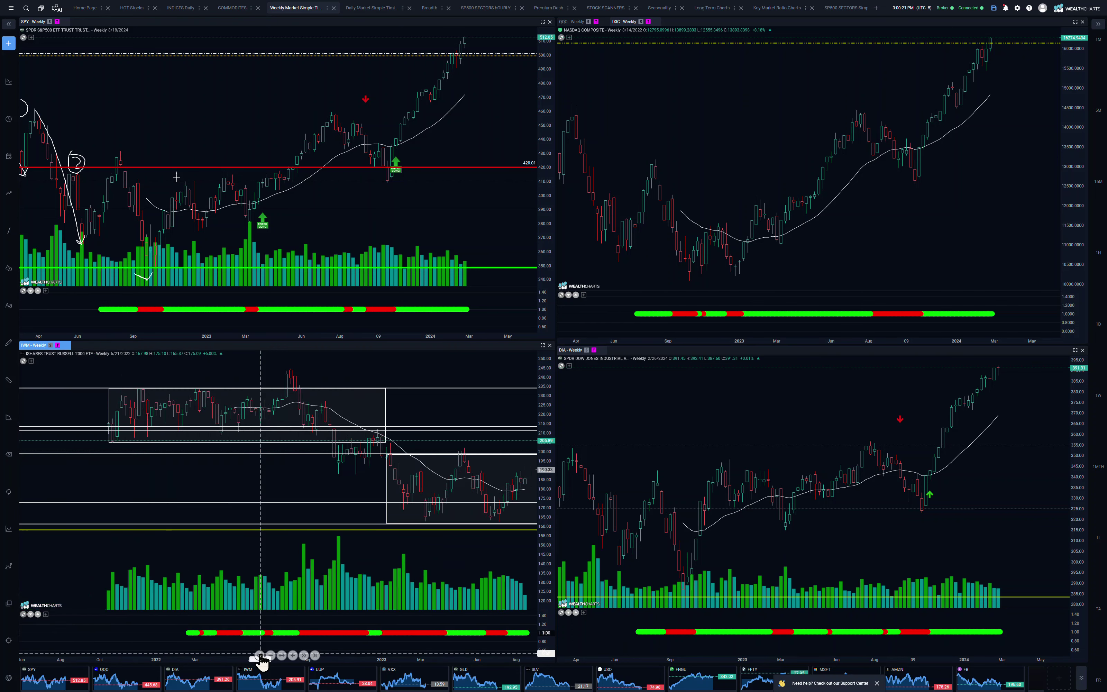
{"action": "left_click", "coordinate": [259, 657]}
{"action": "left_click", "coordinate": [315, 655]}
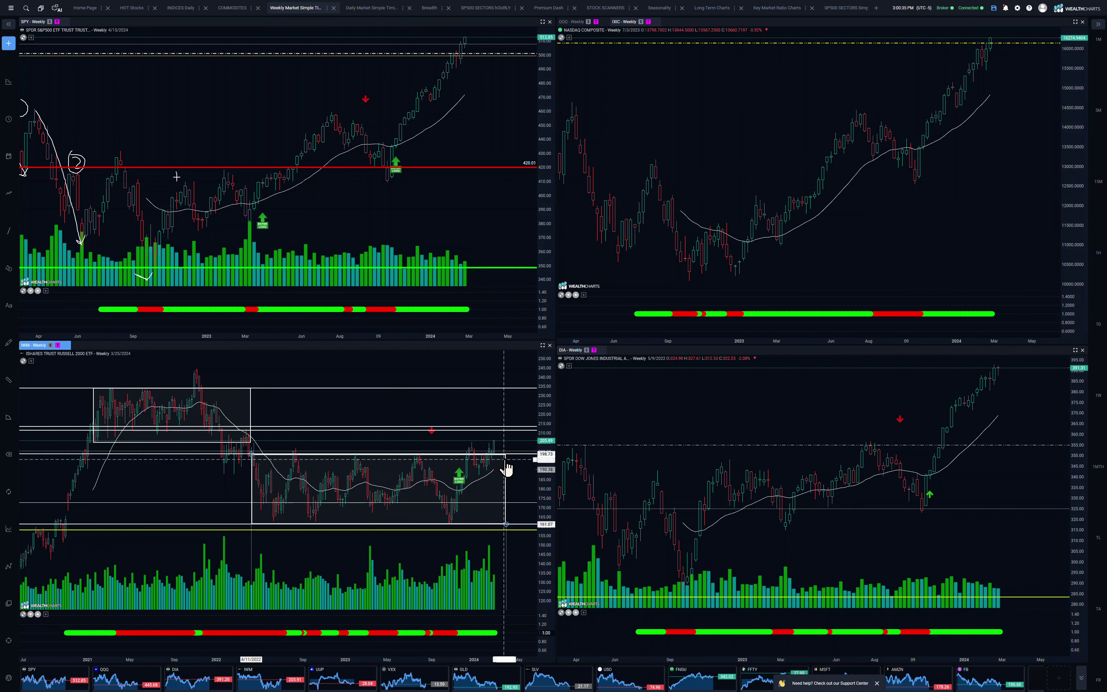
{"action": "left_click", "coordinate": [623, 22]}
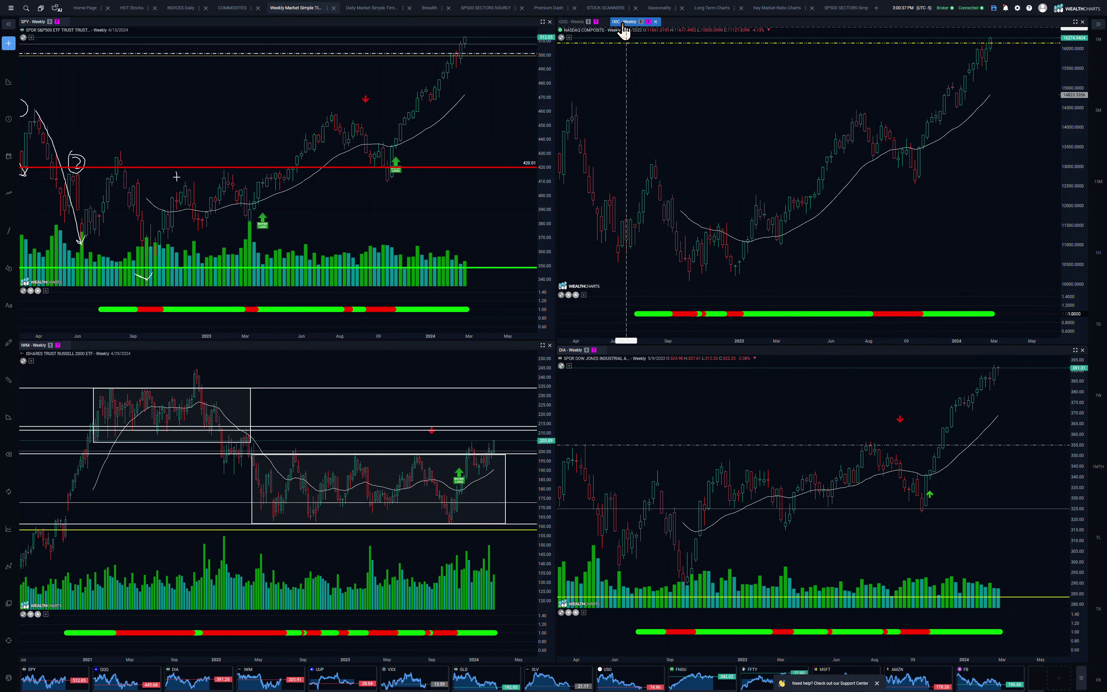
Put QQQ weekly in the top-right pane, then load the Daily Market Simple Timing layout.
{"action": "left_click", "coordinate": [578, 22]}
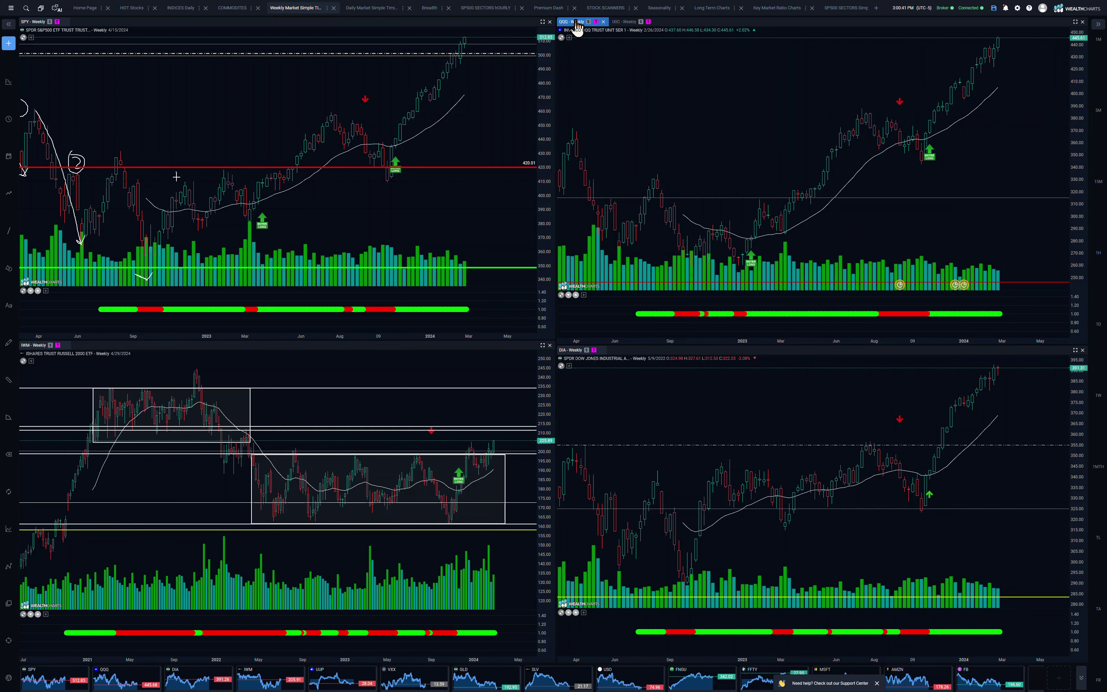
{"action": "left_click", "coordinate": [359, 12]}
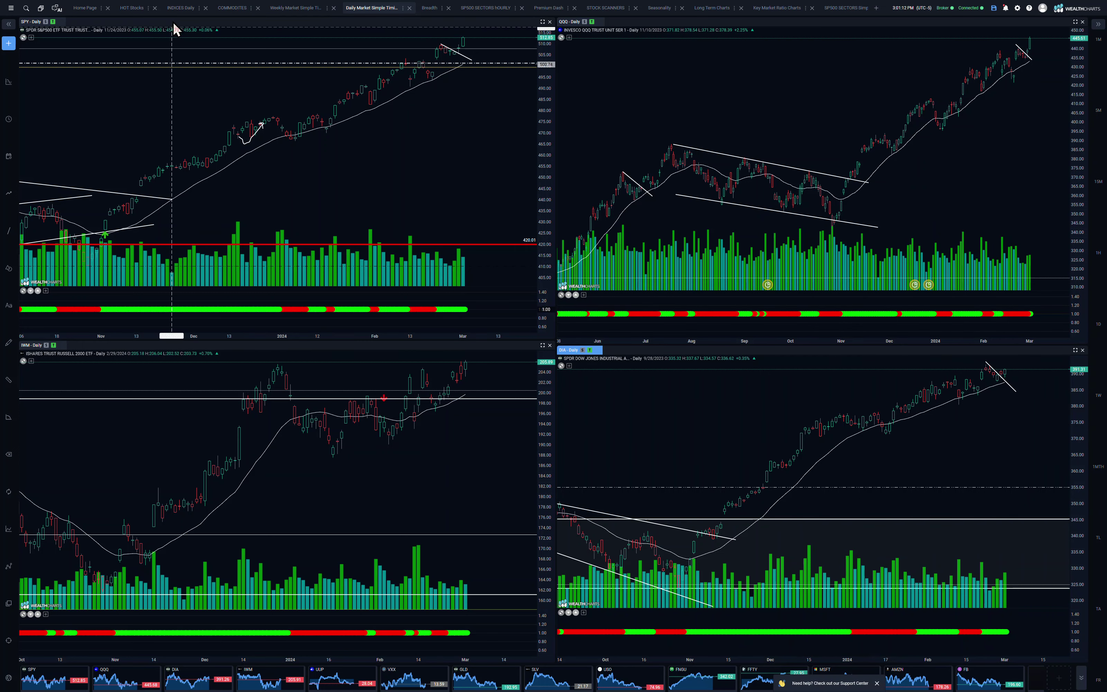
In the INDICES Daily layout, show SPY on a 5-minute timeframe, maximized.
{"action": "left_click", "coordinate": [179, 9]}
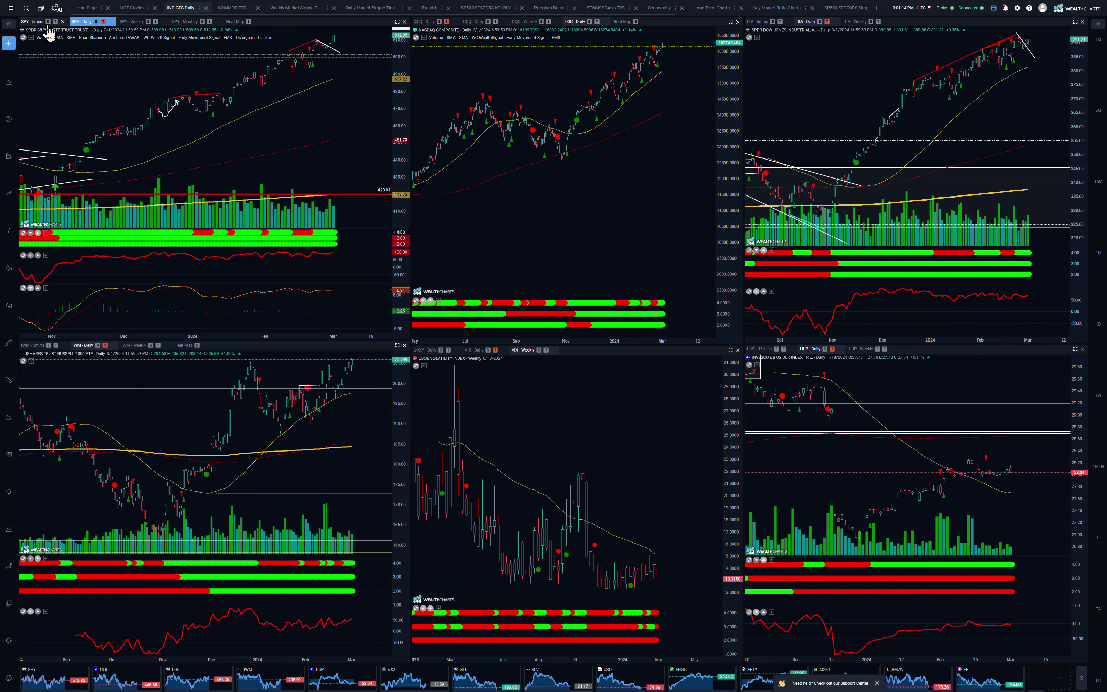
{"action": "left_click", "coordinate": [33, 22]}
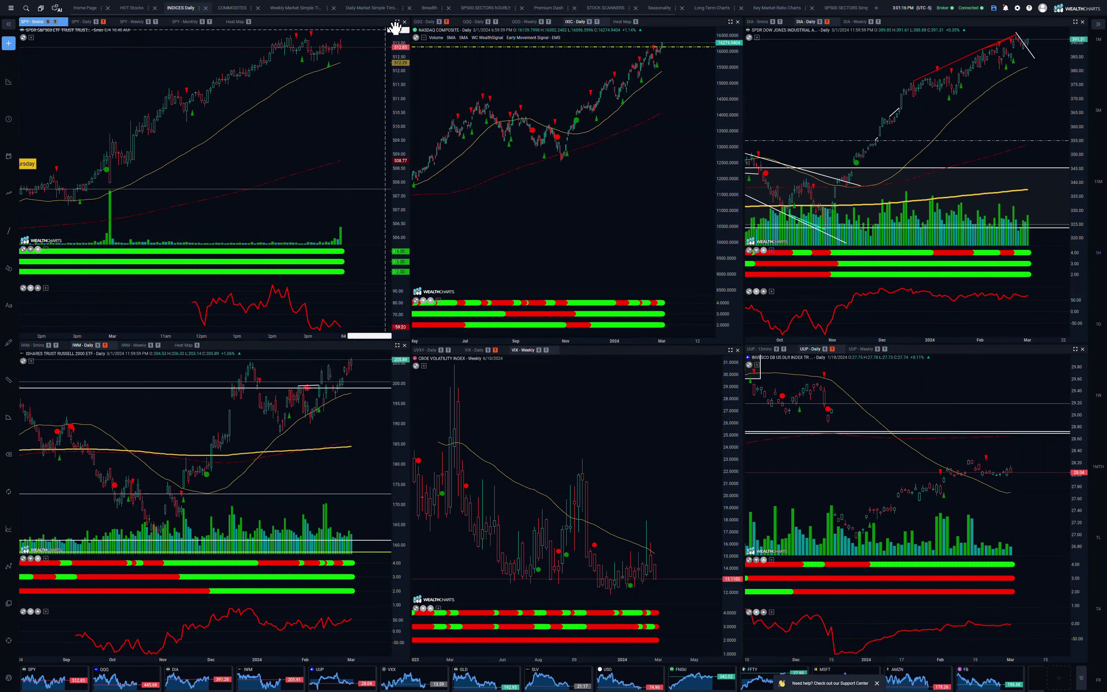
{"action": "left_click", "coordinate": [397, 22]}
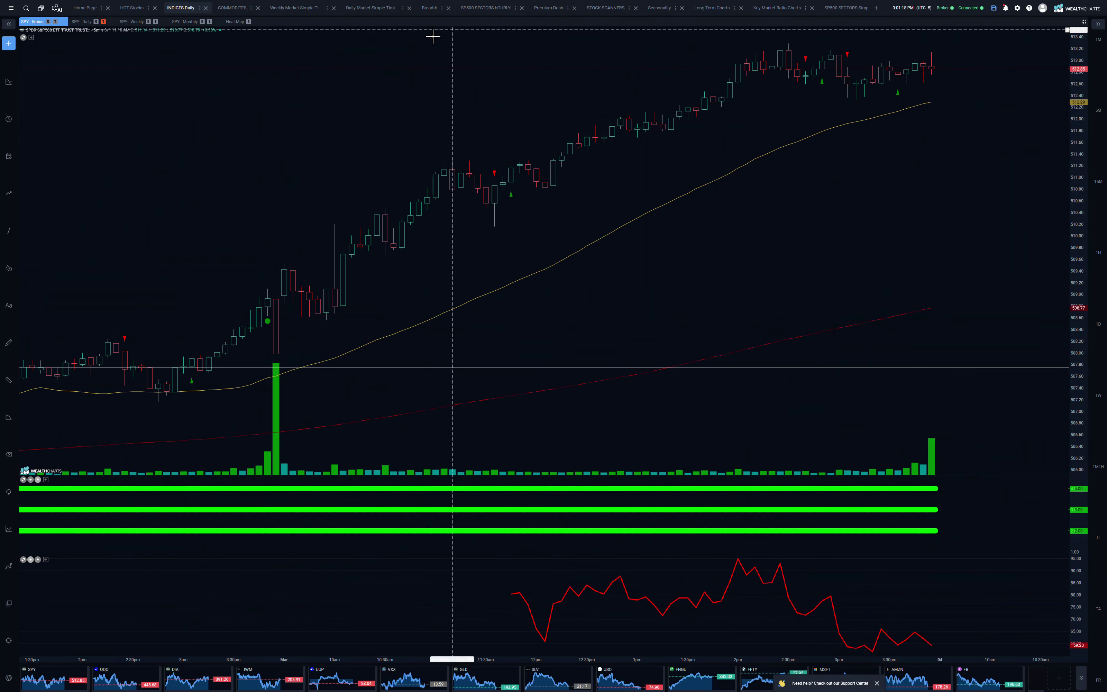
{"action": "scroll", "coordinate": [549, 217], "scroll_direction": "down", "scroll_amount": 5}
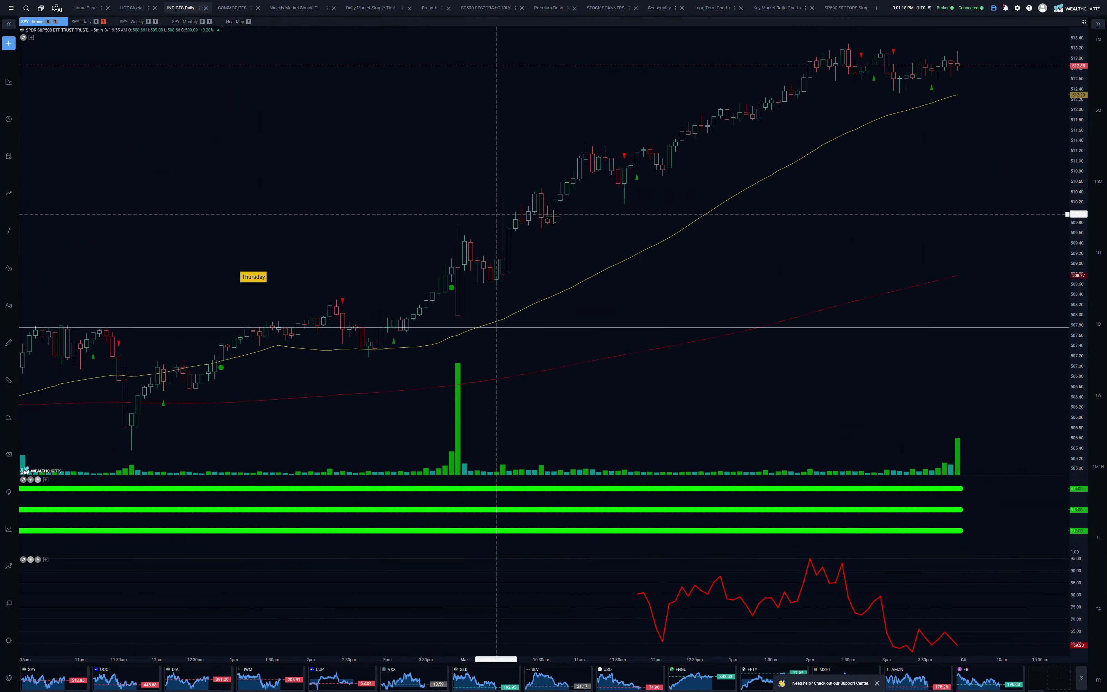
Add a 'Friday' text label above Friday's price action on the SPY chart.
{"action": "right_click", "coordinate": [803, 96]}
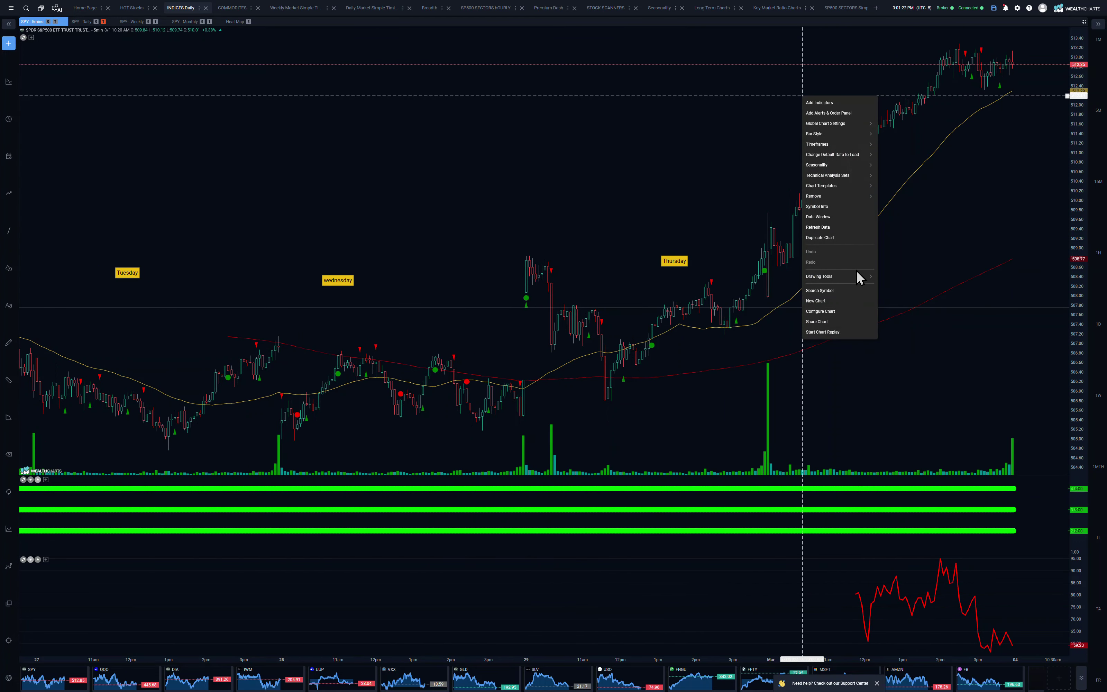
{"action": "mouse_move", "coordinate": [857, 277]}
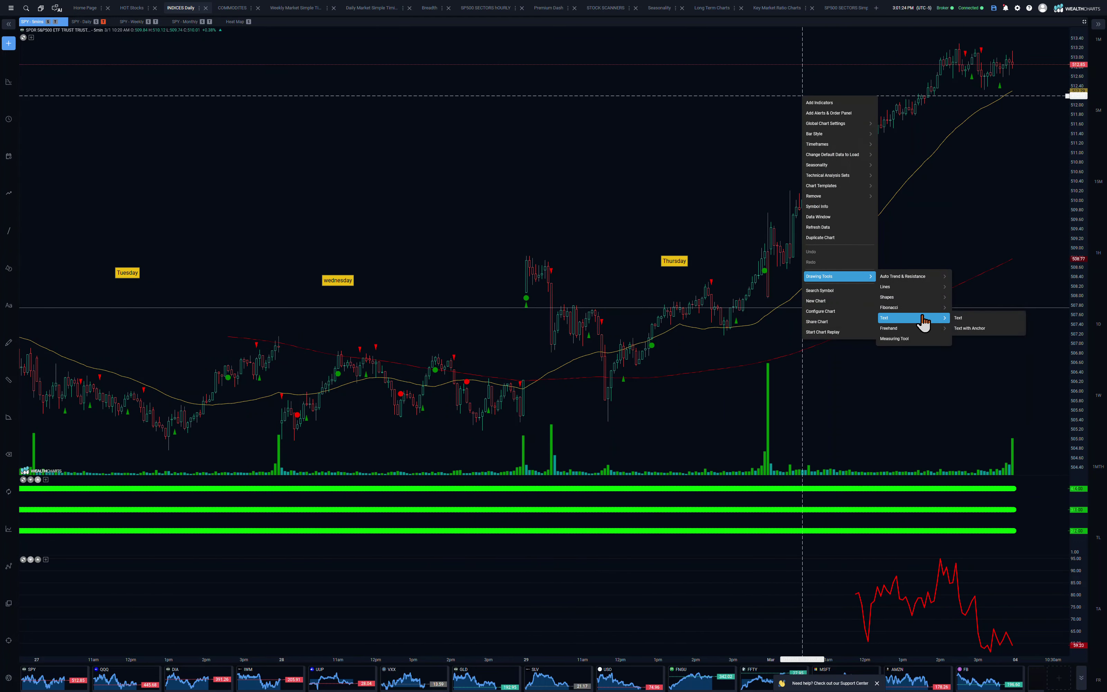
{"action": "left_click", "coordinate": [961, 317]}
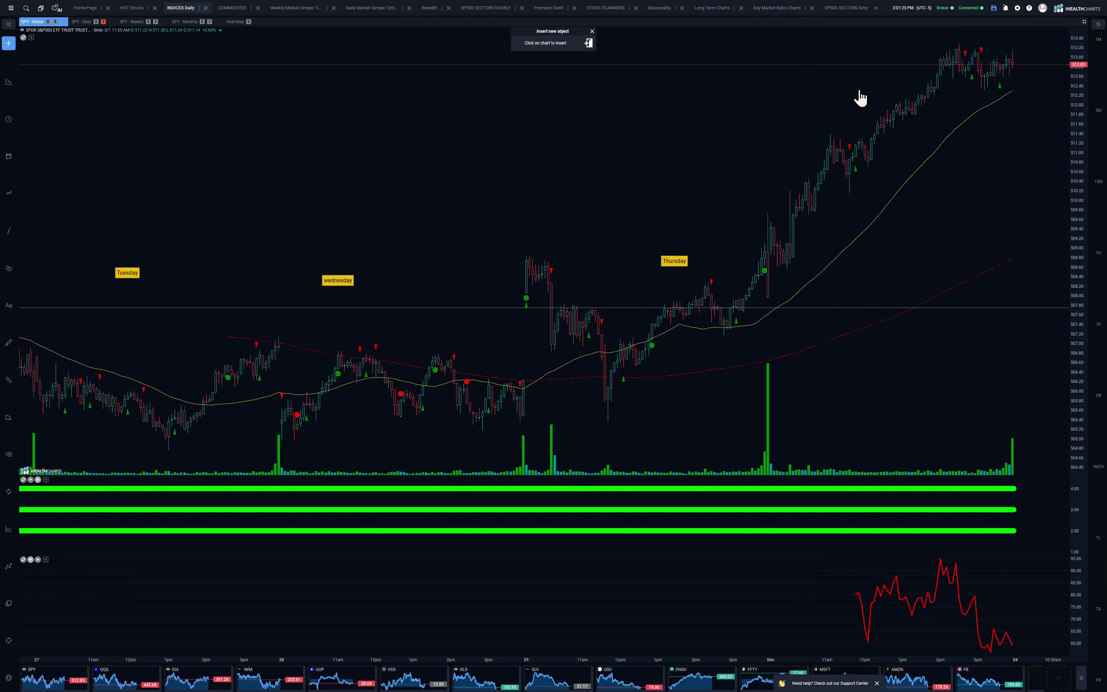
{"action": "left_click", "coordinate": [846, 87]}
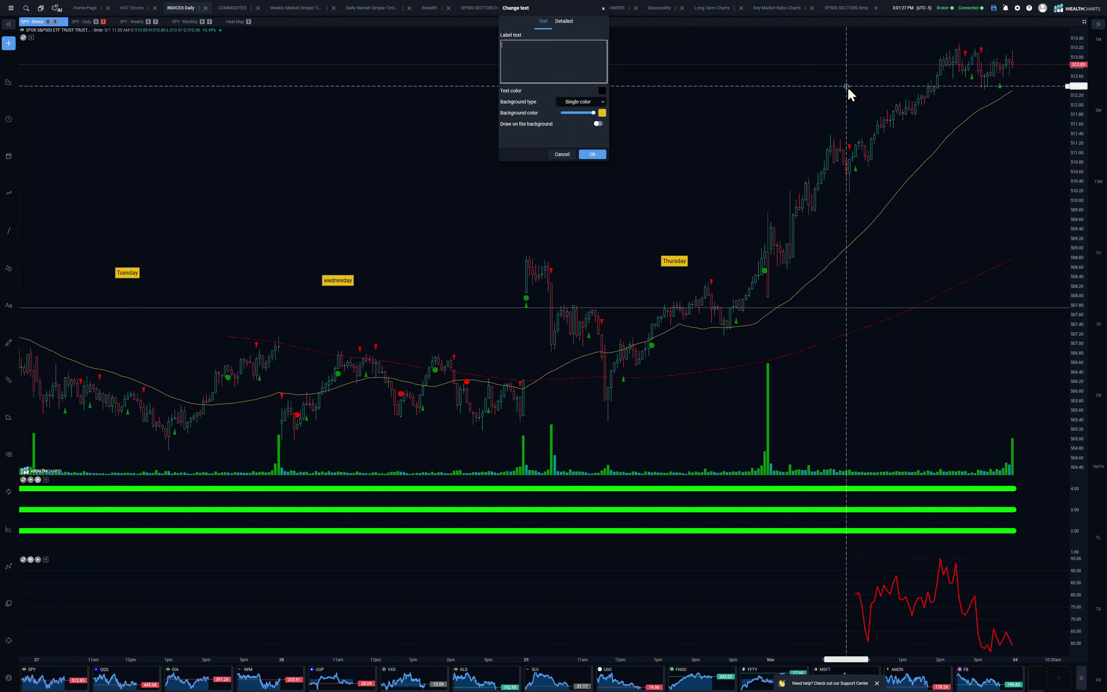
{"action": "type", "text": "Friday"}
{"action": "left_click", "coordinate": [593, 155]}
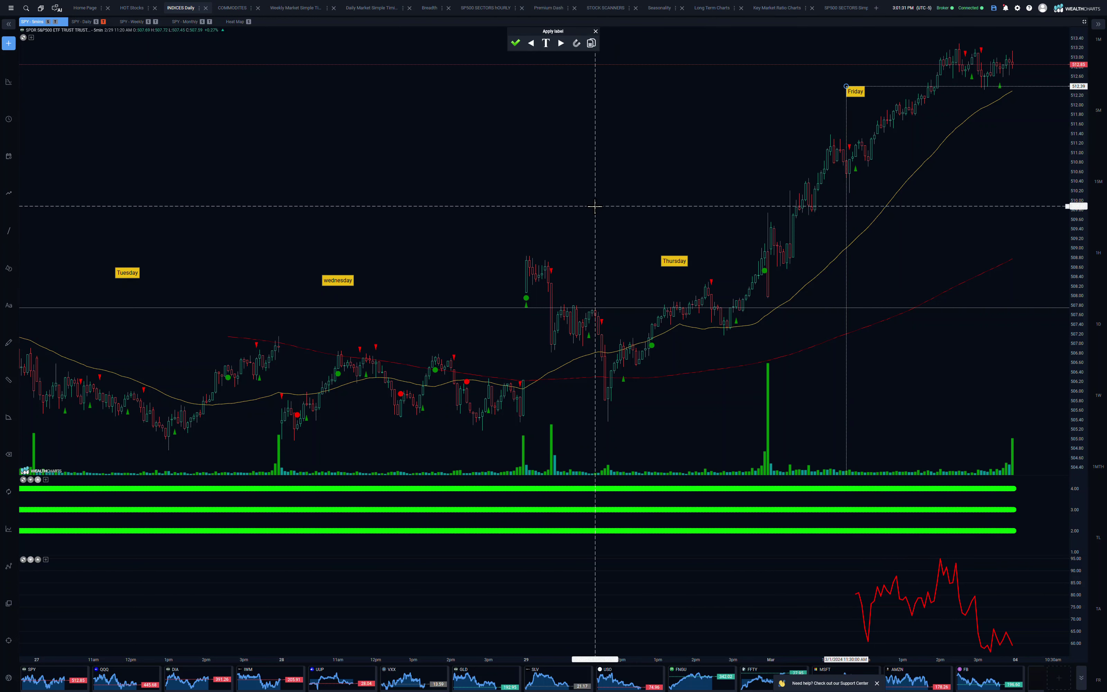
Confirm the Friday label on the SPY 5-minute chart and rescale the time axis to show the whole week.
{"action": "scroll", "coordinate": [593, 206], "scroll_direction": "down", "scroll_amount": 2}
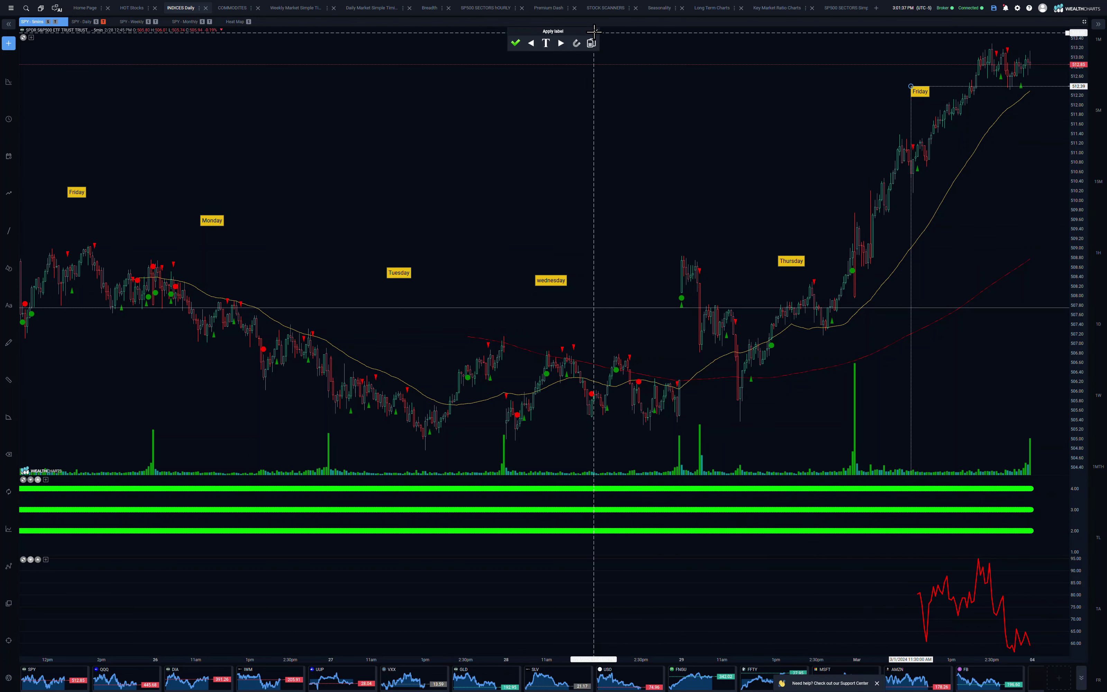
{"action": "left_click", "coordinate": [516, 43]}
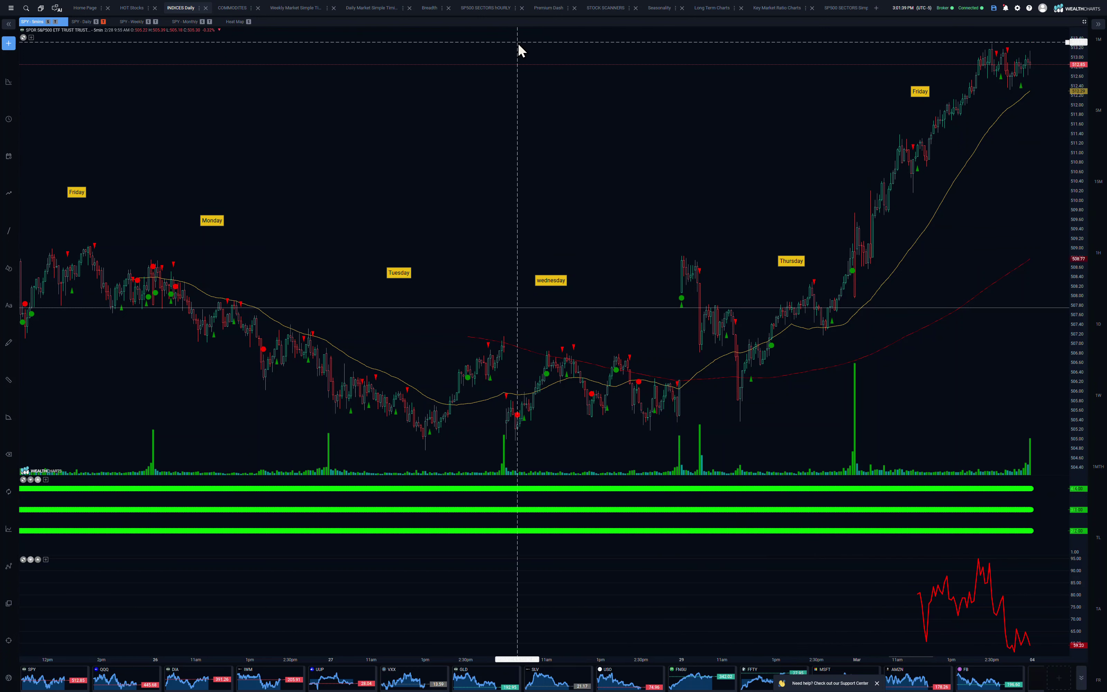
{"action": "scroll", "coordinate": [466, 174], "scroll_direction": "up", "scroll_amount": 3}
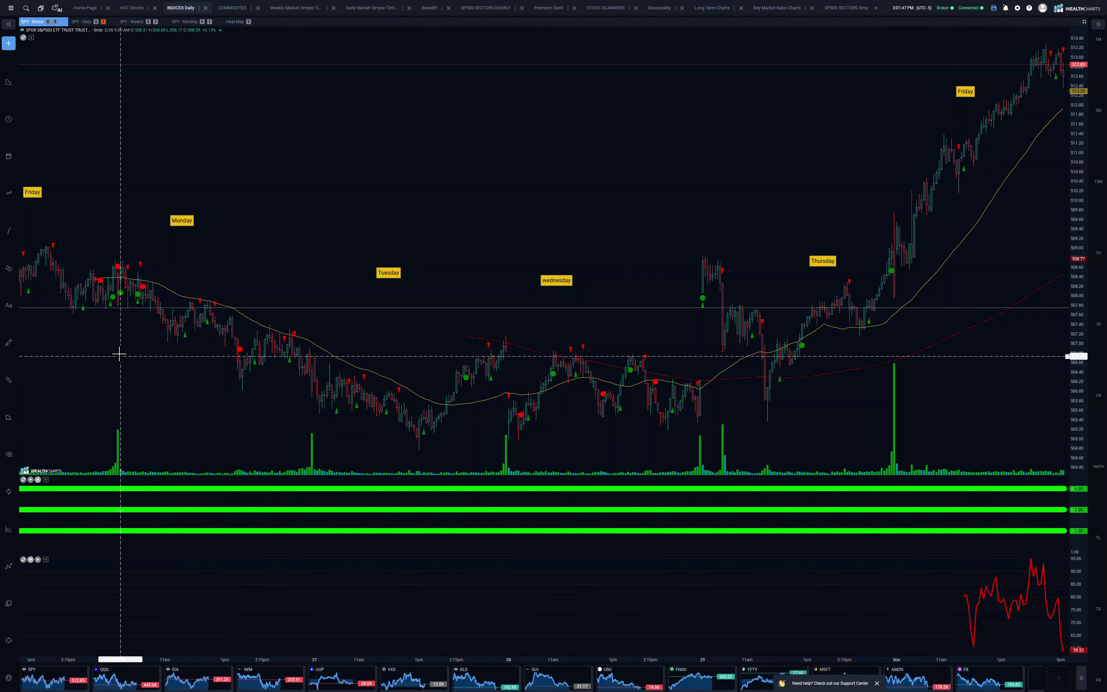
Inspect and deselect the horizontal price line on SPY, then restore the six-chart INDICES grid.
{"action": "left_click", "coordinate": [118, 308]}
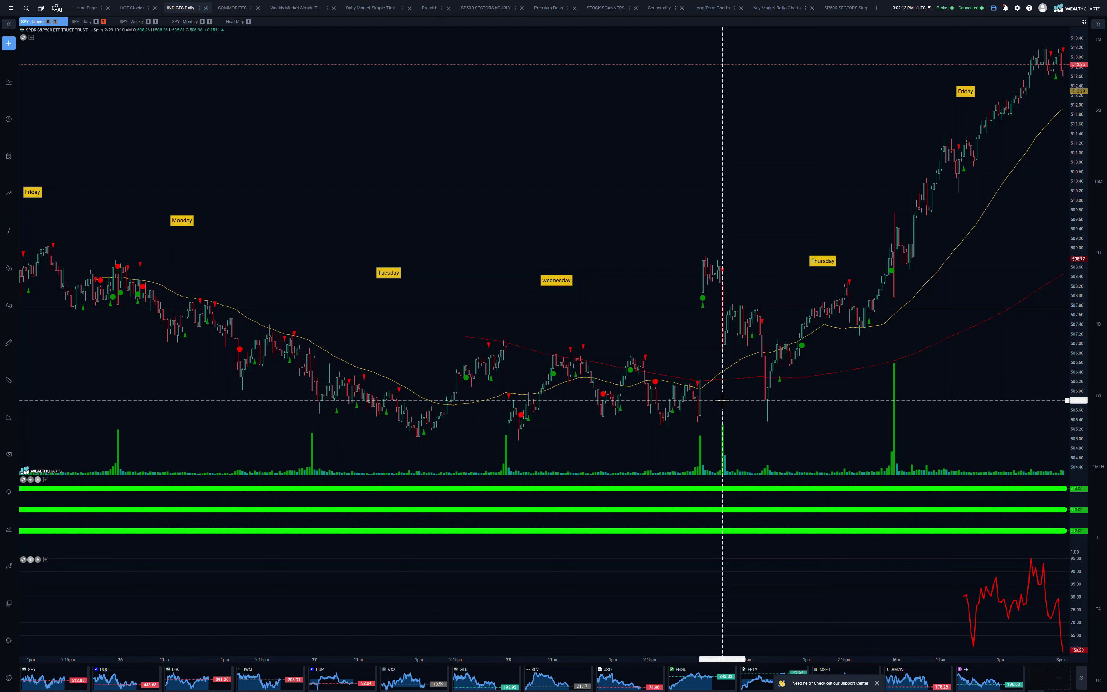
{"action": "left_click", "coordinate": [706, 308]}
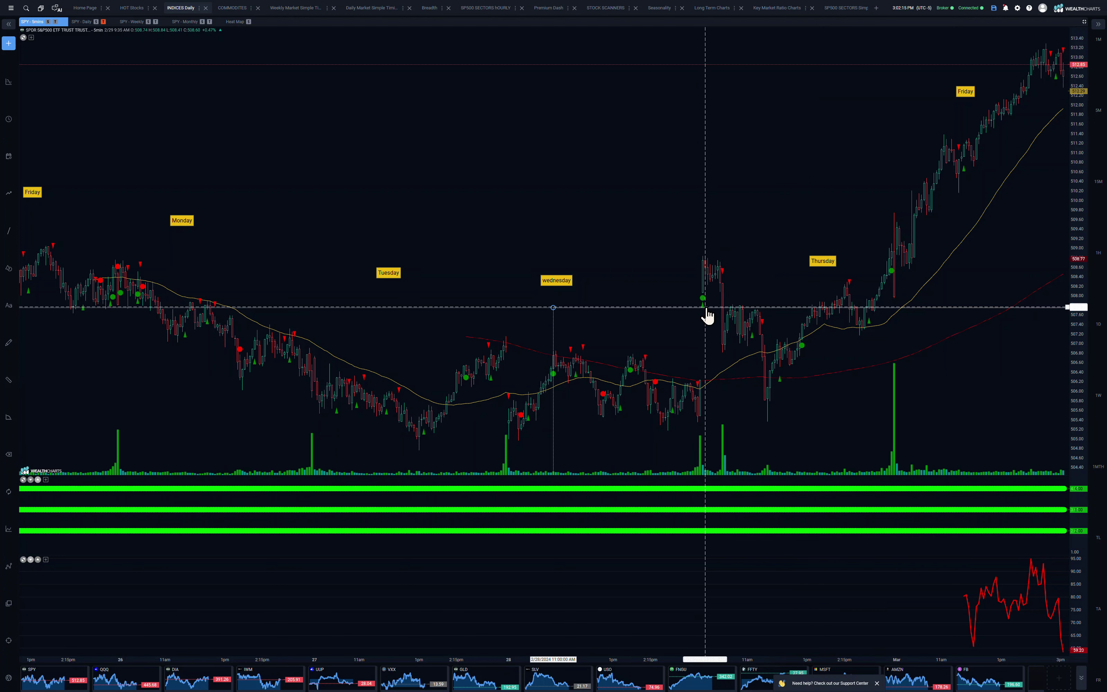
{"action": "left_click", "coordinate": [715, 323]}
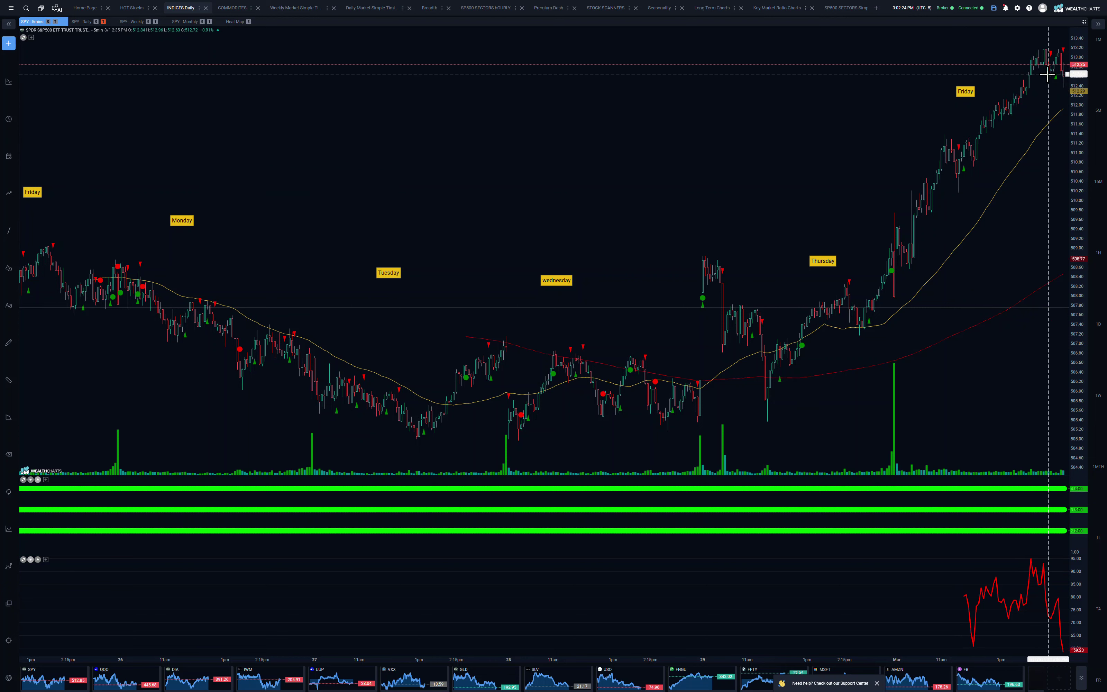
{"action": "left_click", "coordinate": [1011, 309]}
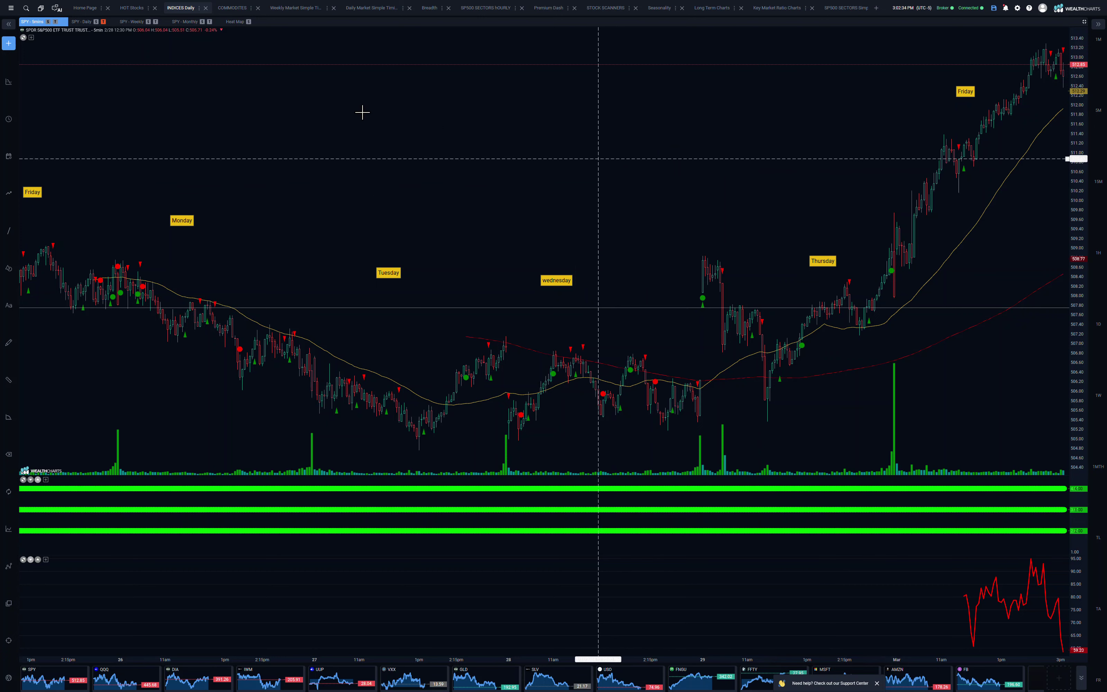
{"action": "left_click", "coordinate": [1085, 24]}
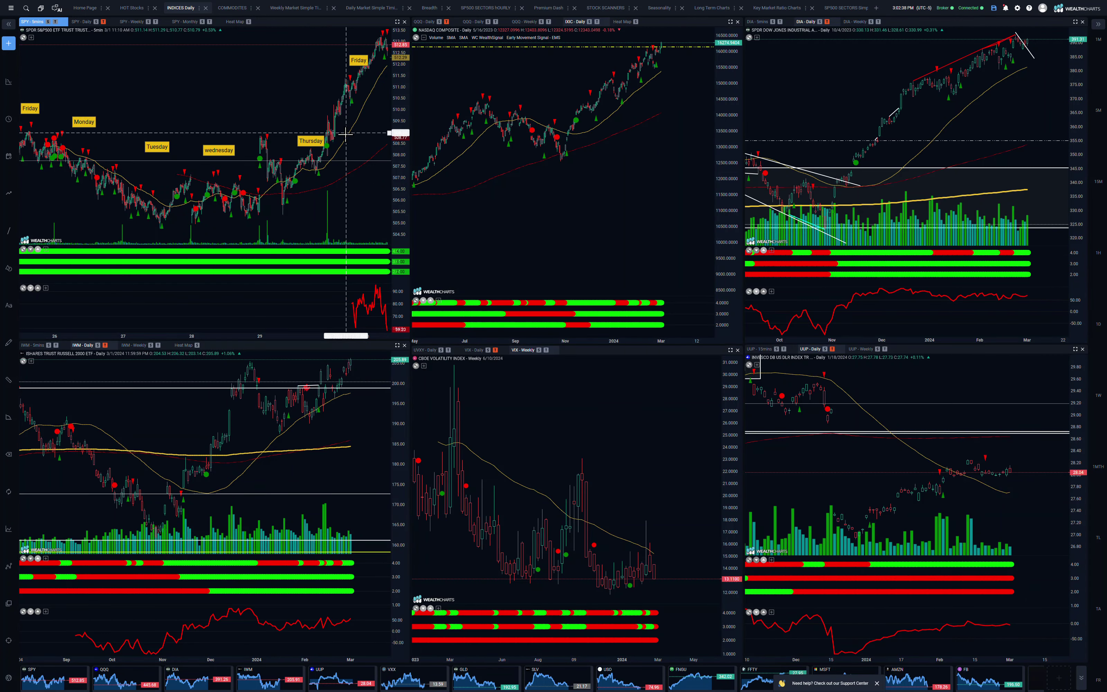
Switch the top-left pane from SPY 5-minute to the SPY daily chart and adjust its view.
{"action": "left_click", "coordinate": [83, 22]}
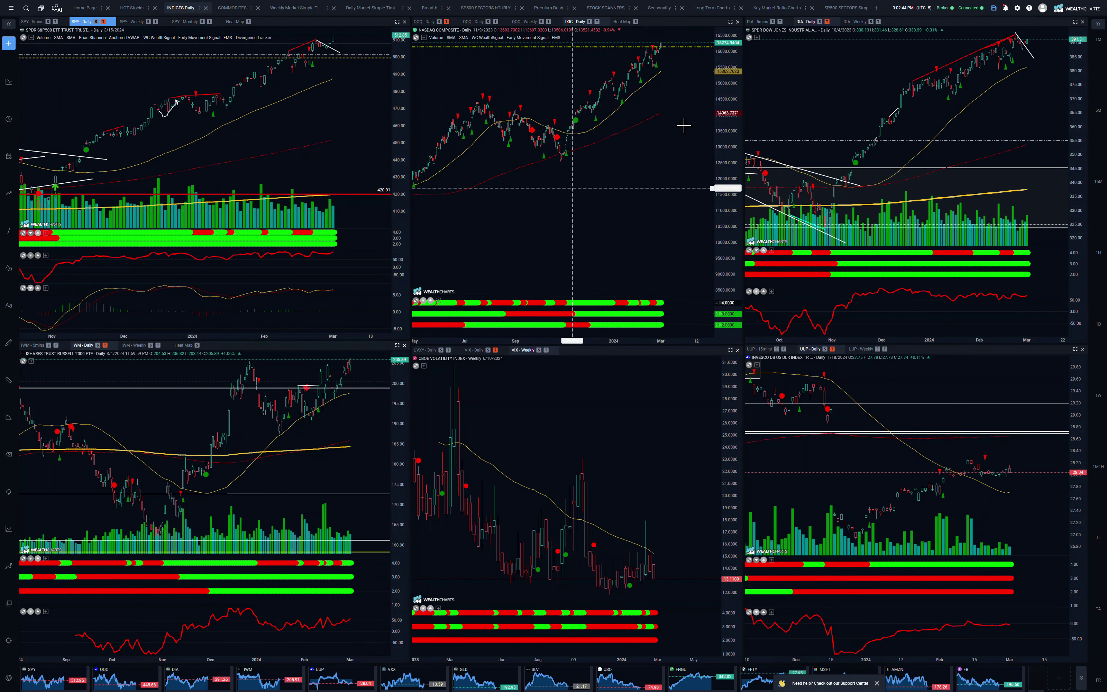
{"action": "scroll", "coordinate": [645, 121], "scroll_direction": "right", "scroll_amount": 5}
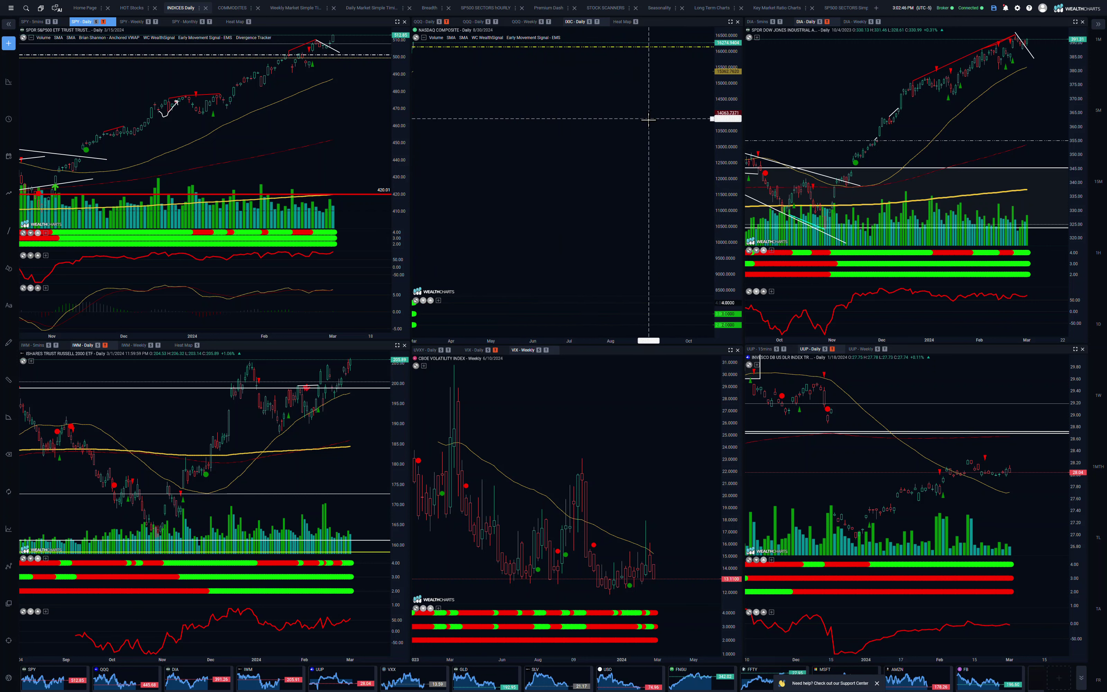
{"action": "scroll", "coordinate": [632, 124], "scroll_direction": "left", "scroll_amount": 3}
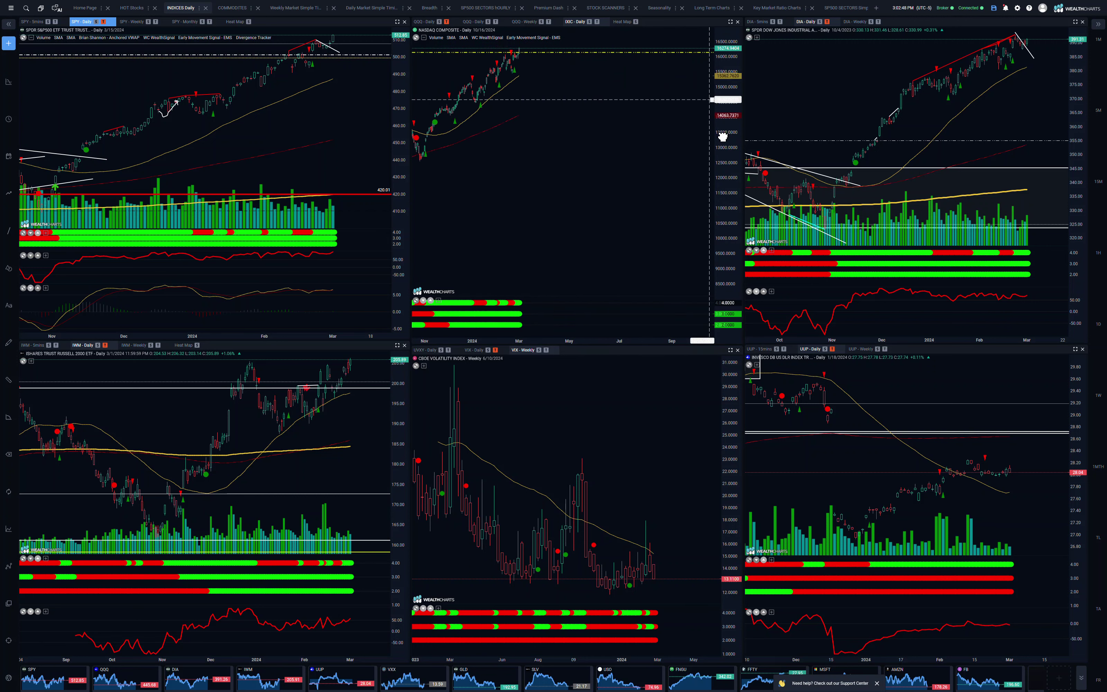
{"action": "scroll", "coordinate": [499, 124], "scroll_direction": "up", "scroll_amount": 5}
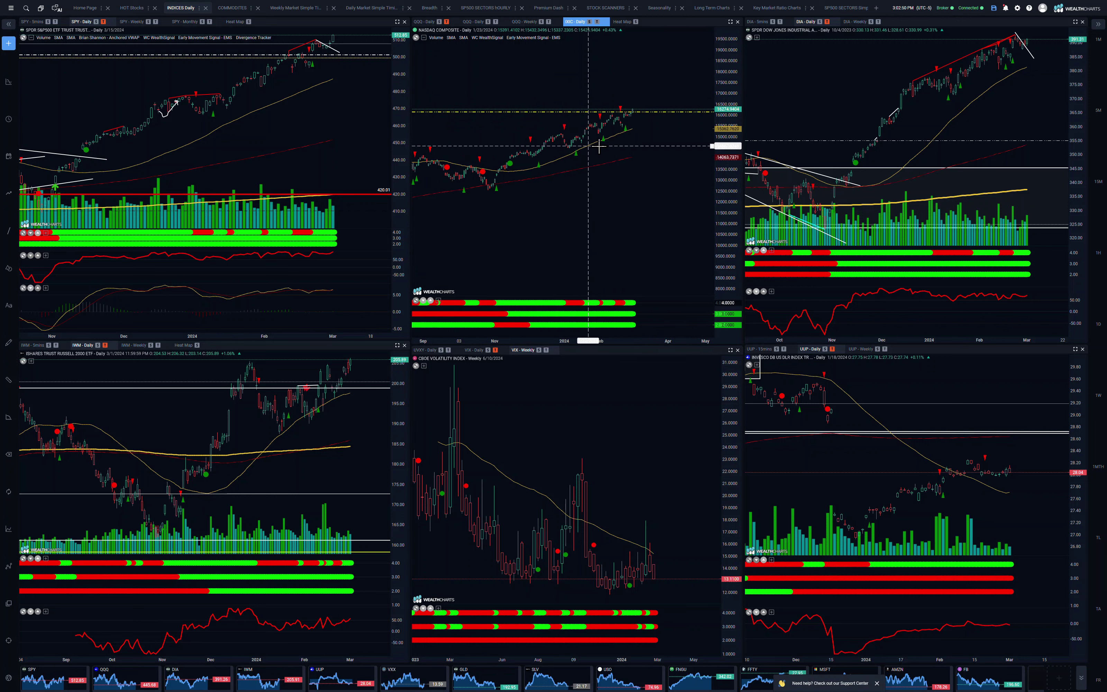
{"action": "scroll", "coordinate": [599, 146], "scroll_direction": "up", "scroll_amount": 2}
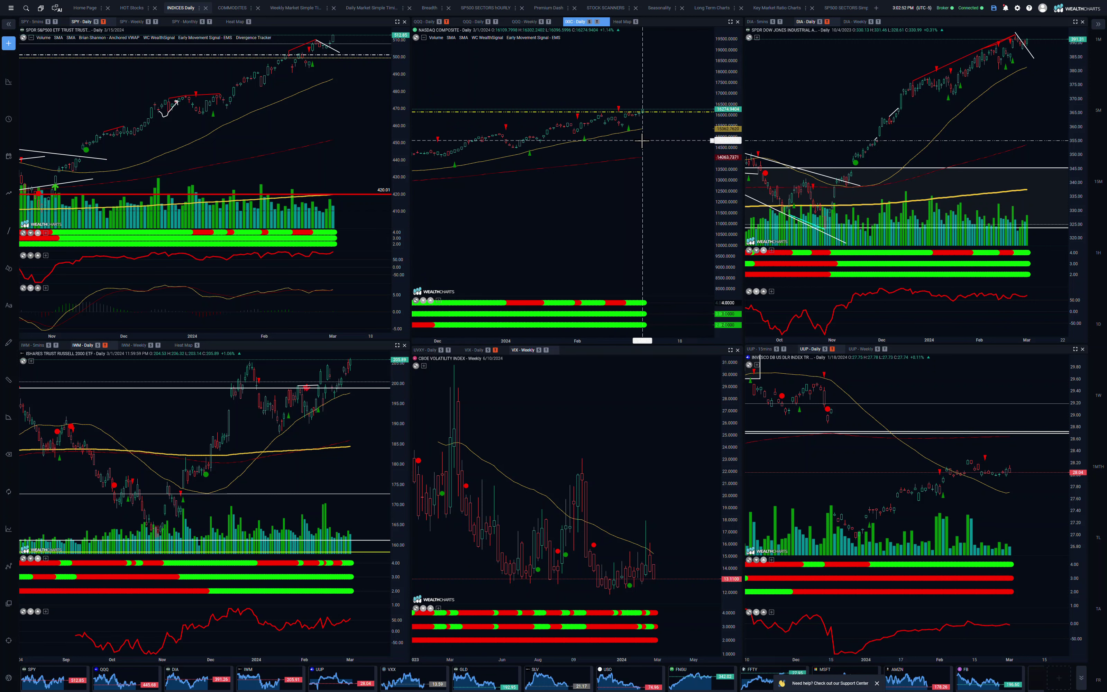
Show the QQQ daily chart with its trendlines in the top-middle pane.
{"action": "left_click", "coordinate": [474, 21]}
{"action": "scroll", "coordinate": [686, 96], "scroll_direction": "down", "scroll_amount": 3}
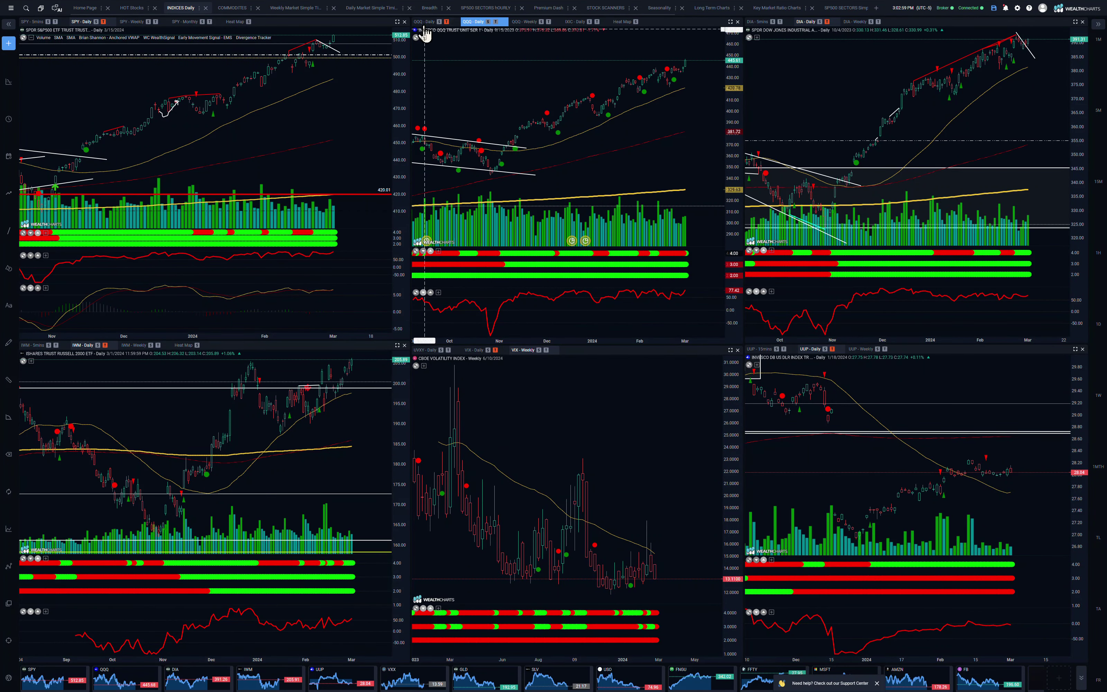
{"action": "left_click", "coordinate": [424, 22]}
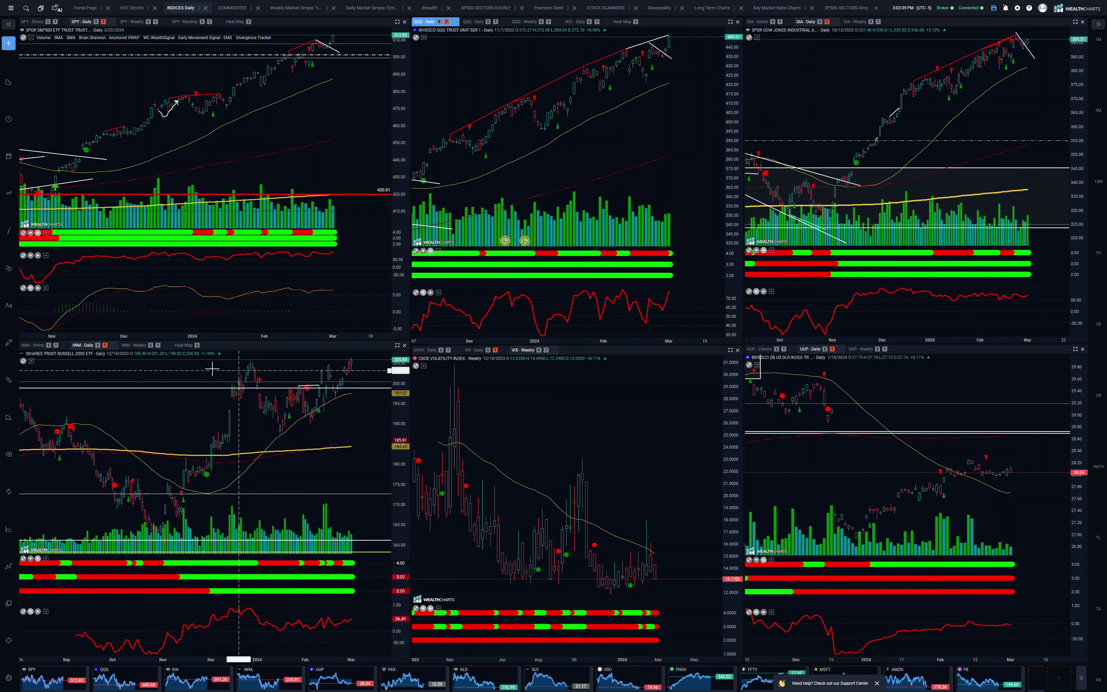
Zoom out the IWM daily chart to span November 2022 through March 2024, recent candles in view.
{"action": "scroll", "coordinate": [197, 384], "scroll_direction": "down", "scroll_amount": 2}
{"action": "scroll", "coordinate": [197, 384], "scroll_direction": "down", "scroll_amount": 4}
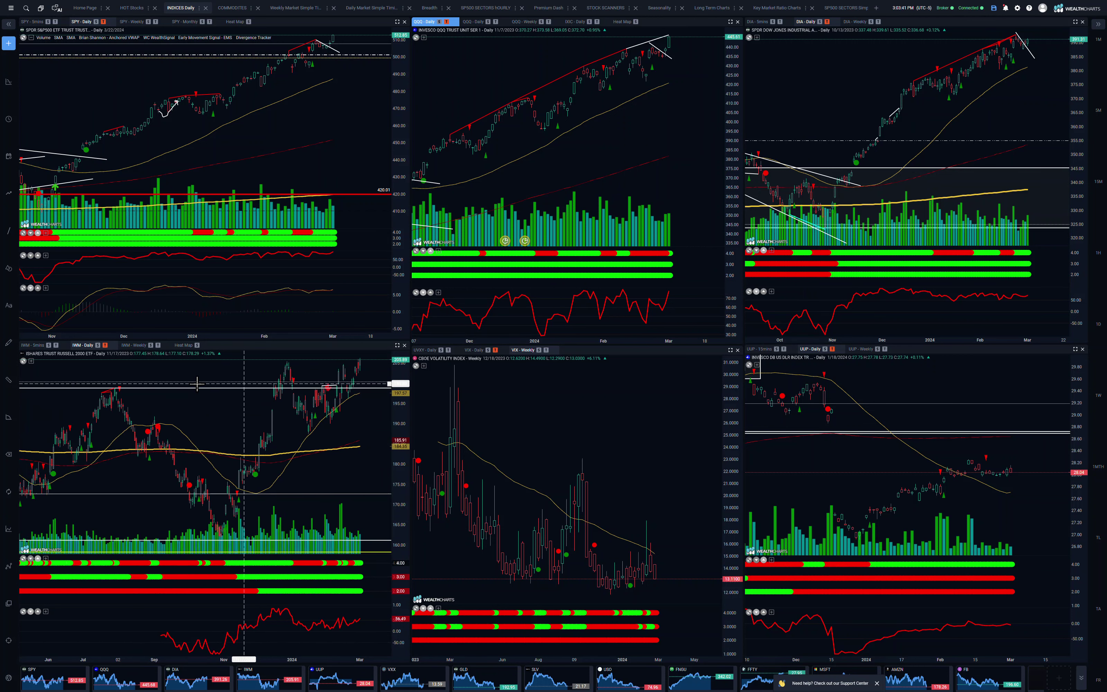
{"action": "scroll", "coordinate": [197, 383], "scroll_direction": "down", "scroll_amount": 2}
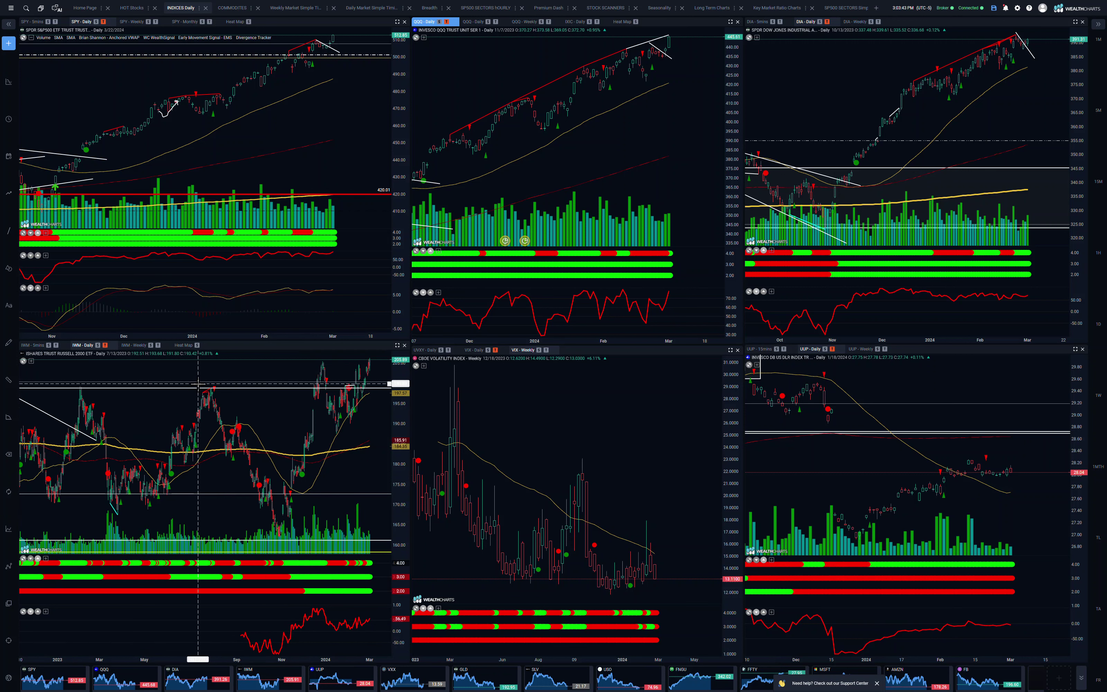
{"action": "scroll", "coordinate": [197, 384], "scroll_direction": "down", "scroll_amount": 3}
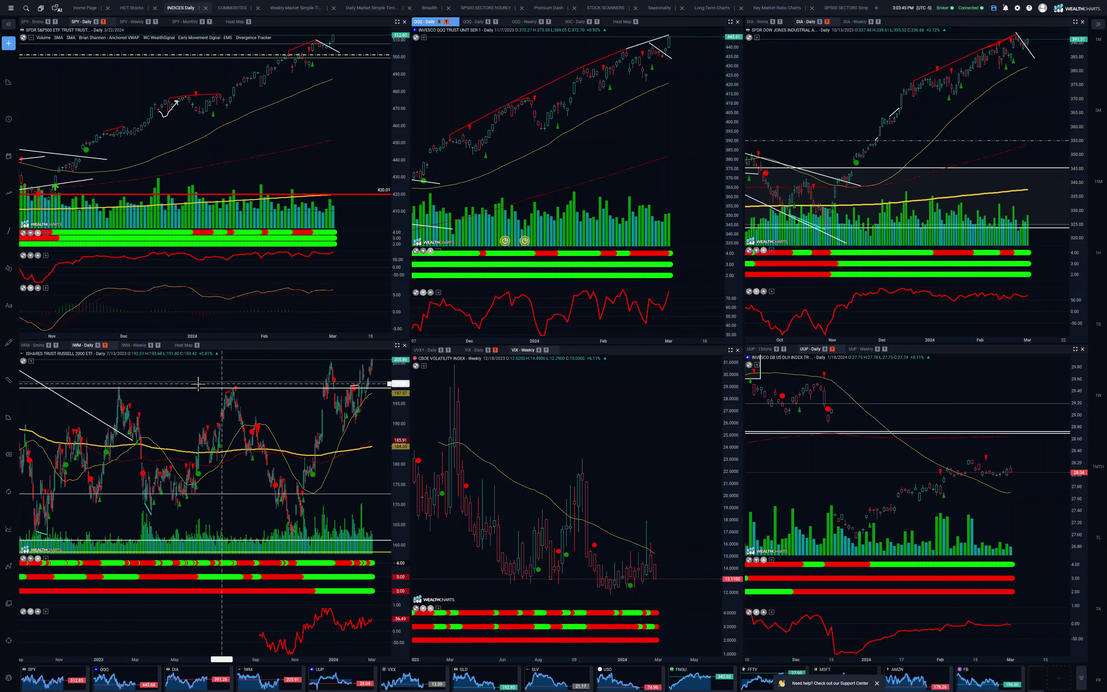
{"action": "scroll", "coordinate": [197, 383], "scroll_direction": "down", "scroll_amount": 4}
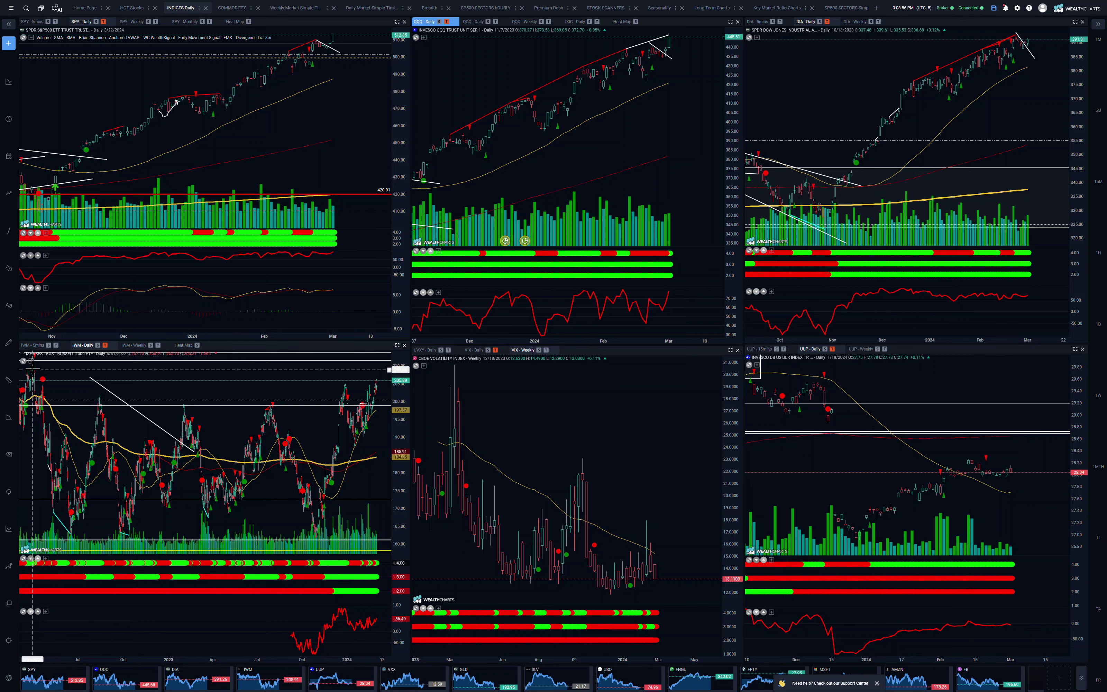
{"action": "scroll", "coordinate": [214, 418], "scroll_direction": "up", "scroll_amount": 3}
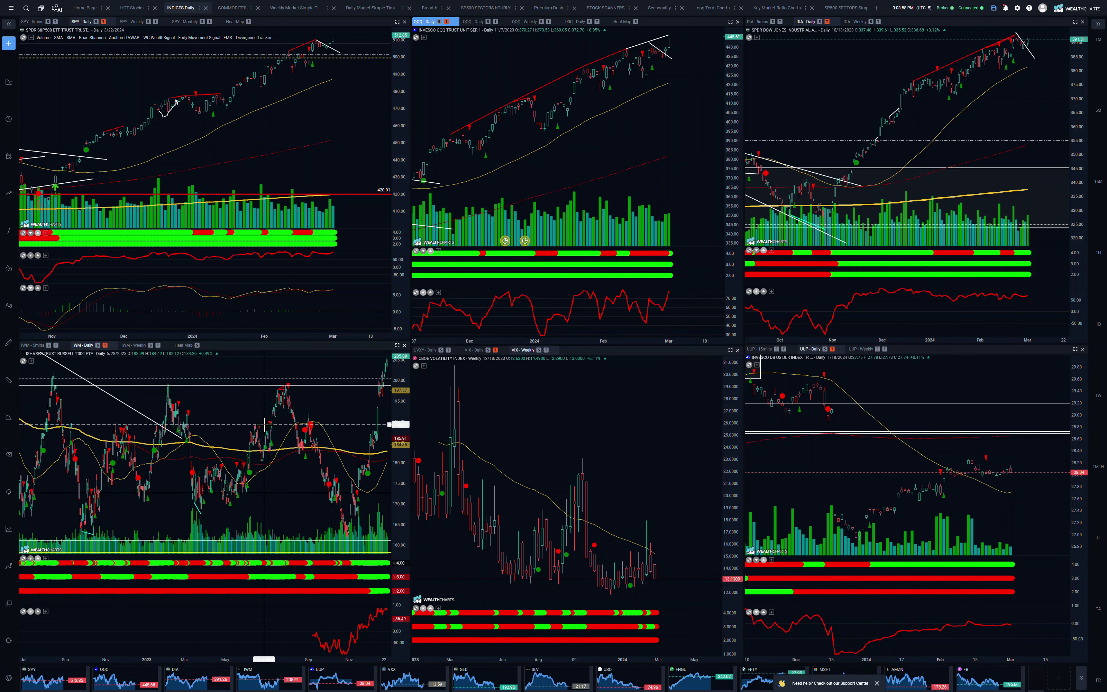
{"action": "left_click_drag", "start_coordinate": [259, 416], "coordinate": [186, 423]}
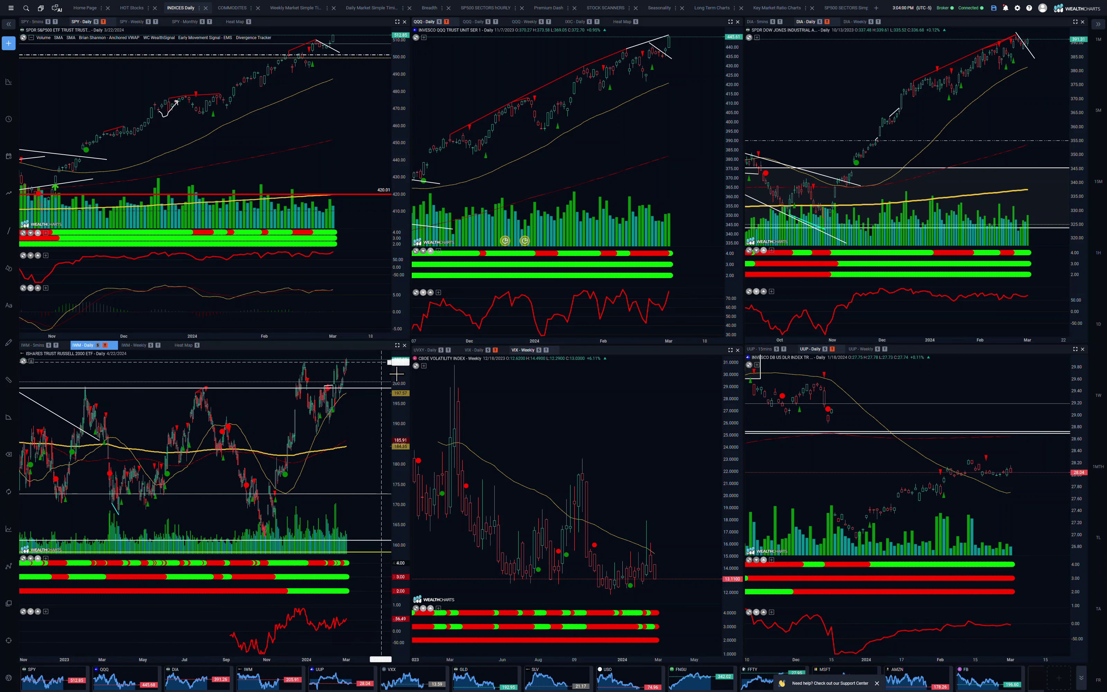
Change the VIX pane from the VIX - Weekly chart to VIX - Daily.
{"action": "left_click", "coordinate": [526, 363]}
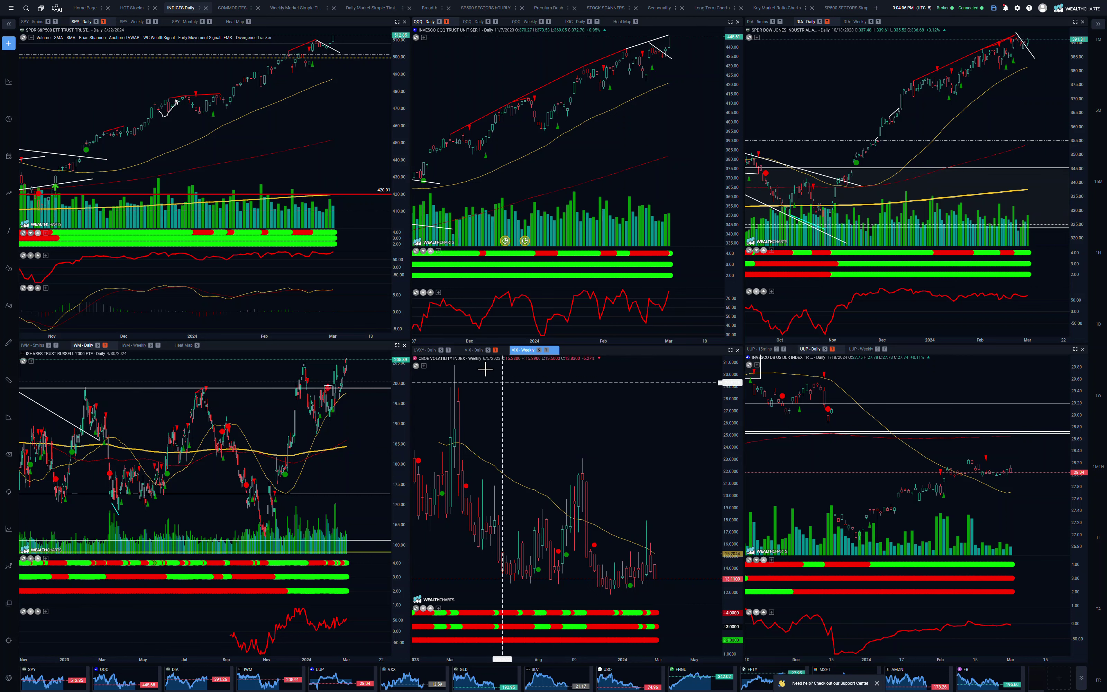
{"action": "left_click", "coordinate": [475, 351]}
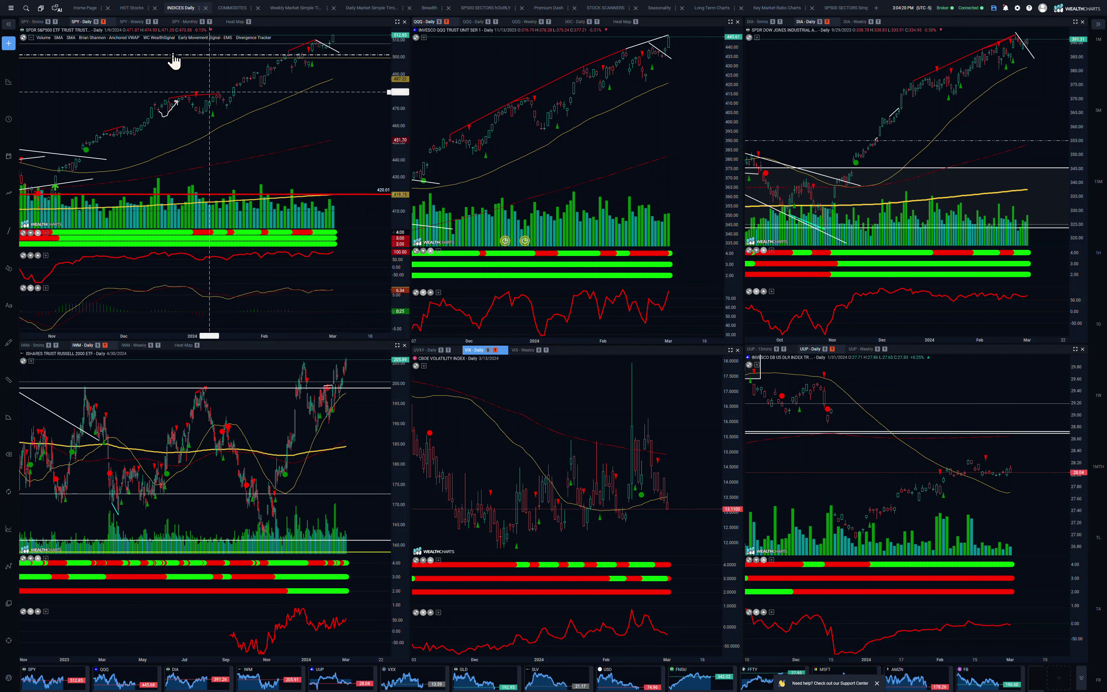
Open the COMMODITIES layout, zoom TNX daily to September–March, and select its triangle drawing.
{"action": "left_click", "coordinate": [232, 9]}
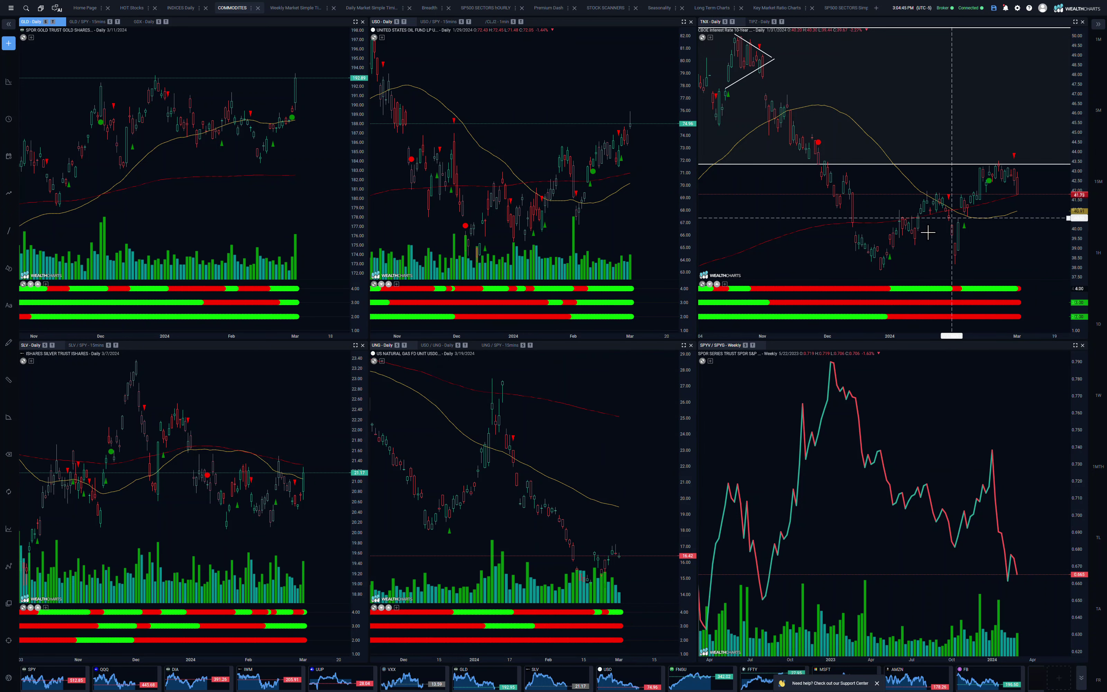
{"action": "scroll", "coordinate": [994, 181], "scroll_direction": "down", "scroll_amount": 5}
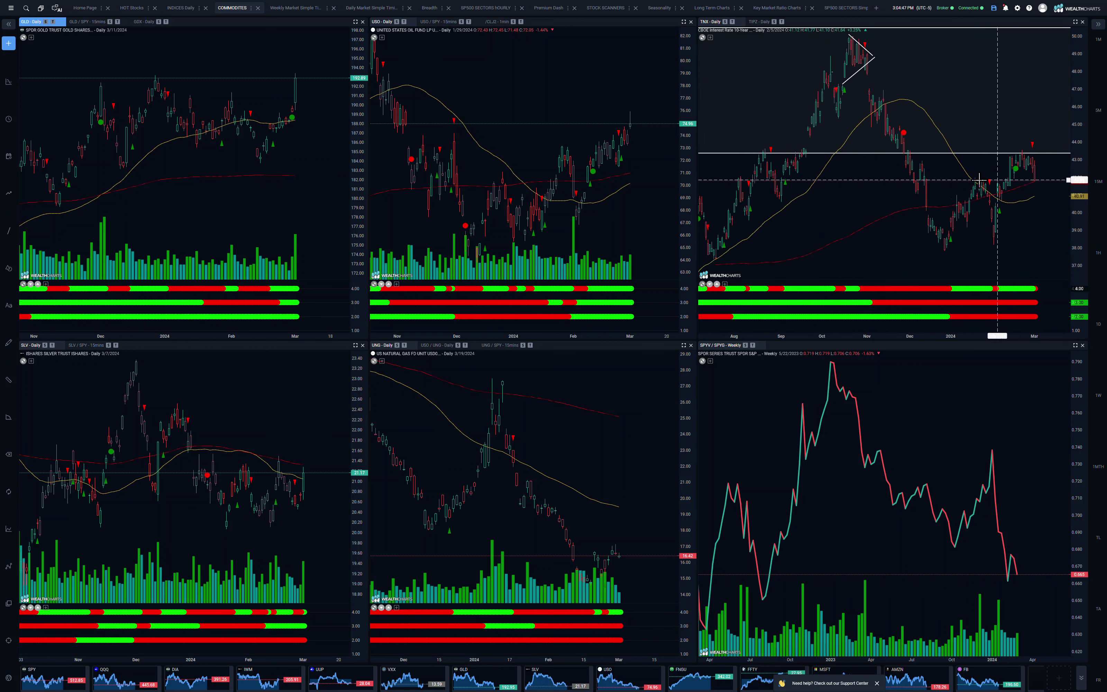
{"action": "scroll", "coordinate": [979, 182], "scroll_direction": "down", "scroll_amount": 3}
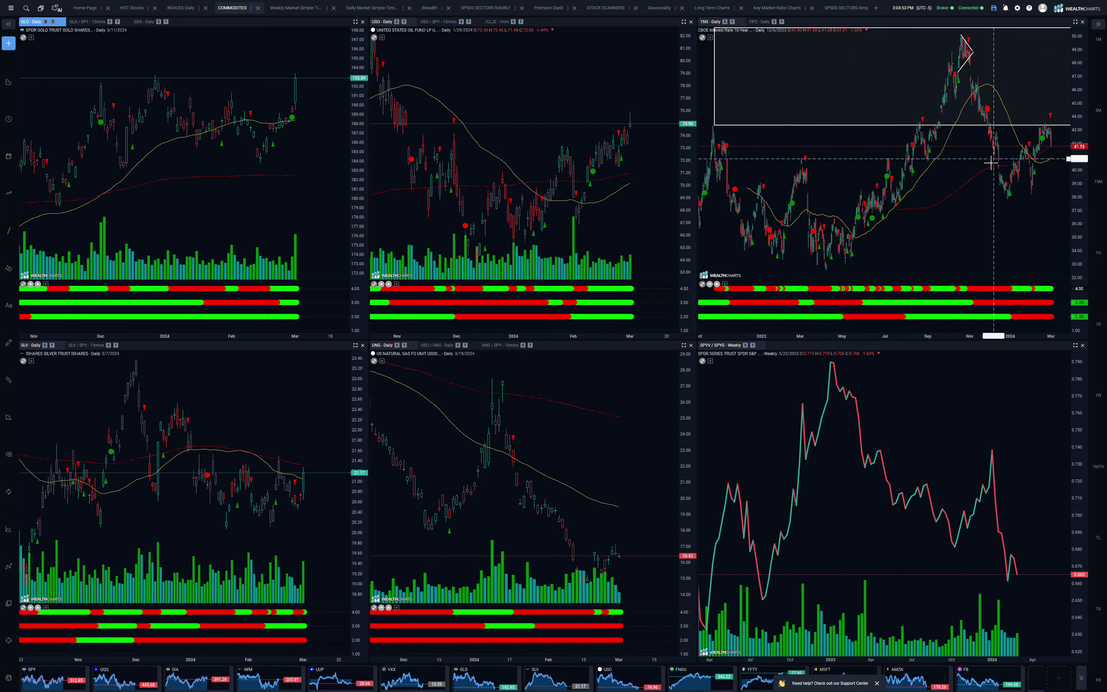
{"action": "scroll", "coordinate": [997, 160], "scroll_direction": "up", "scroll_amount": 4}
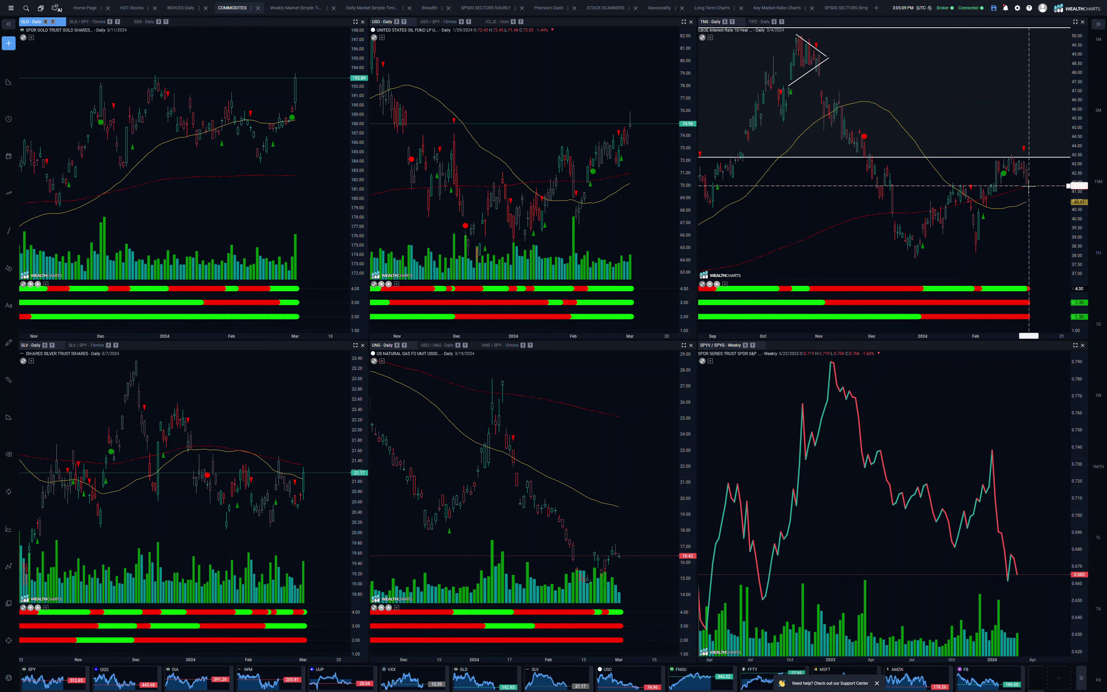
{"action": "left_click", "coordinate": [812, 46]}
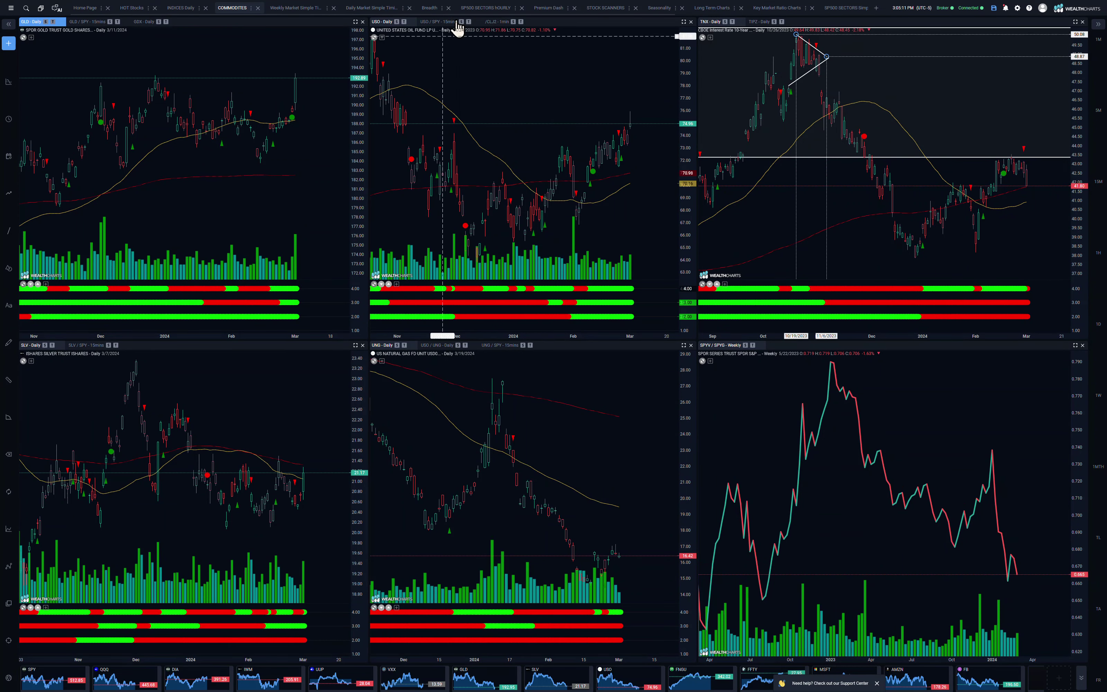
Switch to the SP500 SECTORS HOURLY layout and make the /BTC daily chart active.
{"action": "left_click", "coordinate": [484, 10]}
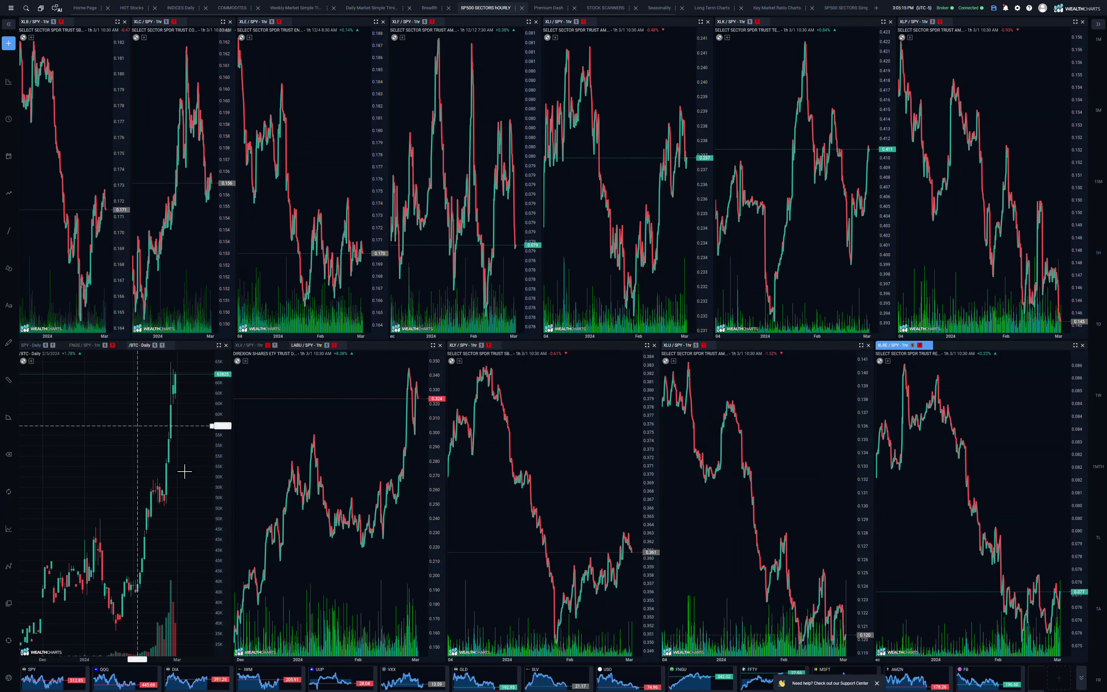
{"action": "scroll", "coordinate": [186, 471], "scroll_direction": "down", "scroll_amount": 5}
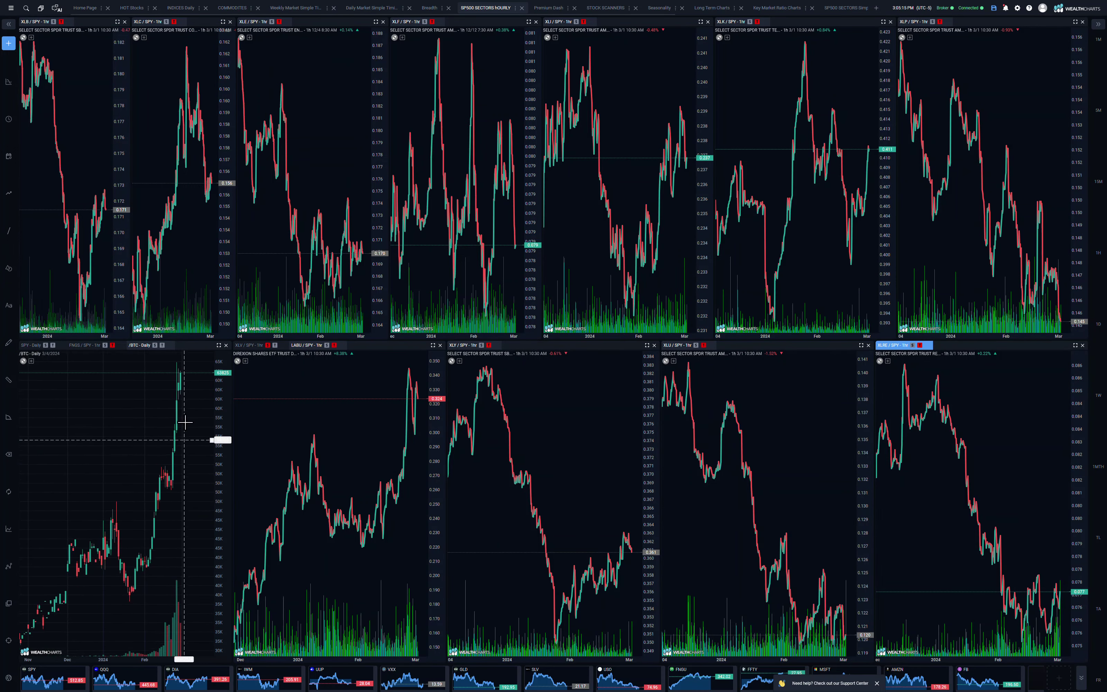
{"action": "left_click", "coordinate": [140, 347]}
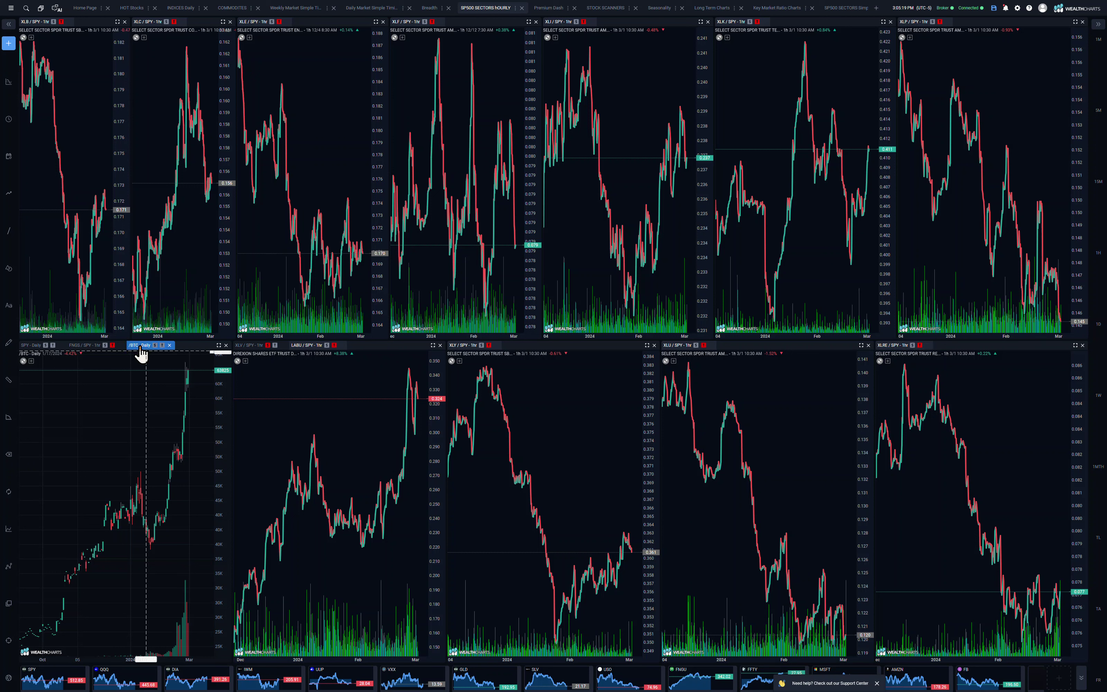
Duplicate the /BTC daily chart and place the copy as a new tab in its pane.
{"action": "right_click", "coordinate": [142, 348]}
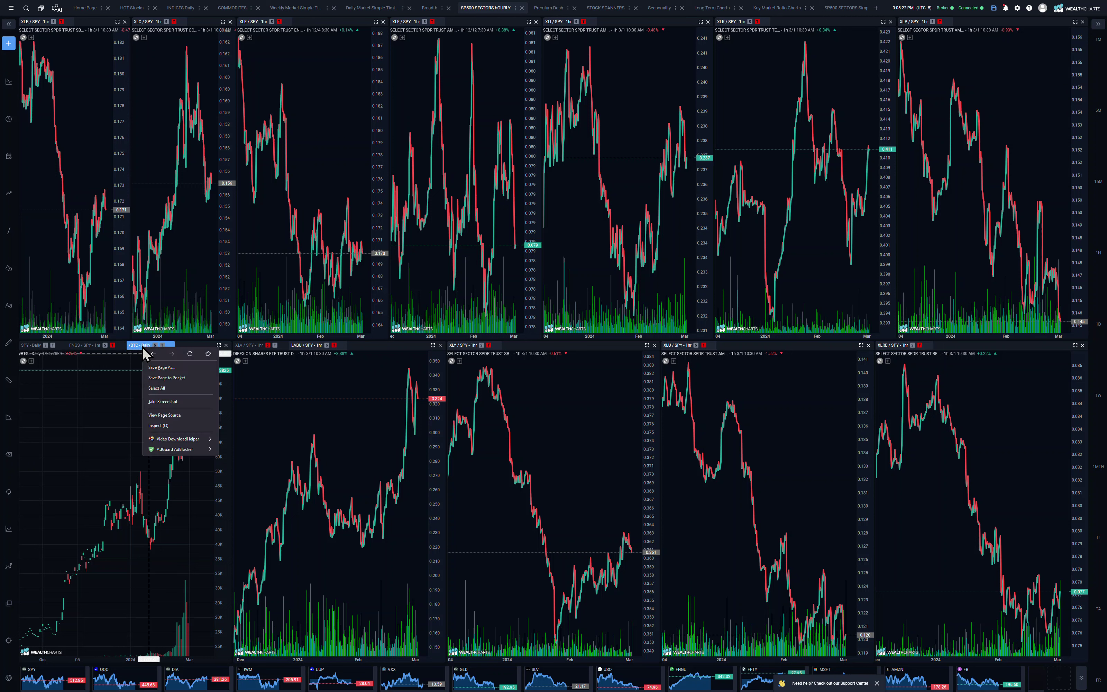
{"action": "right_click", "coordinate": [117, 405]}
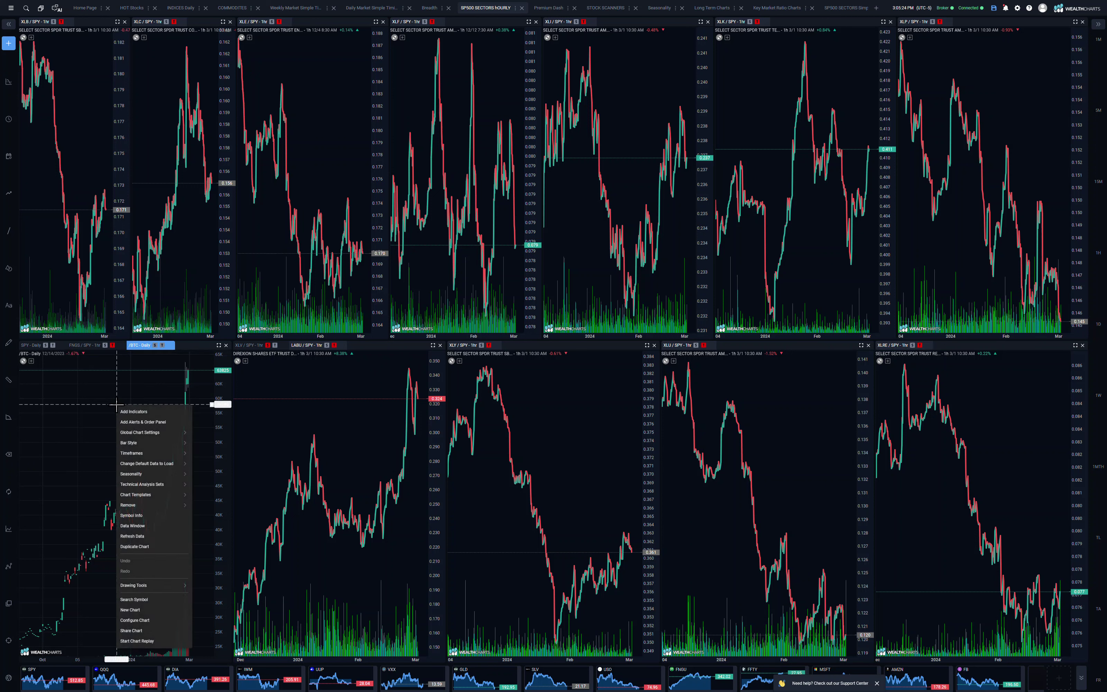
{"action": "left_click", "coordinate": [140, 546]}
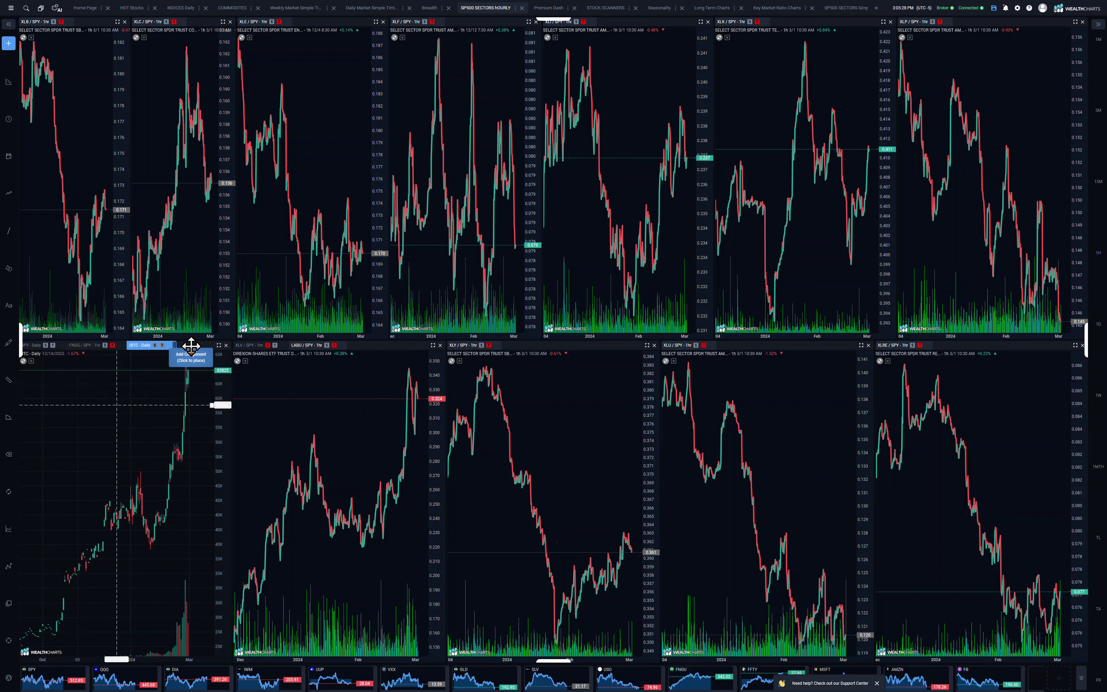
{"action": "left_click", "coordinate": [191, 353]}
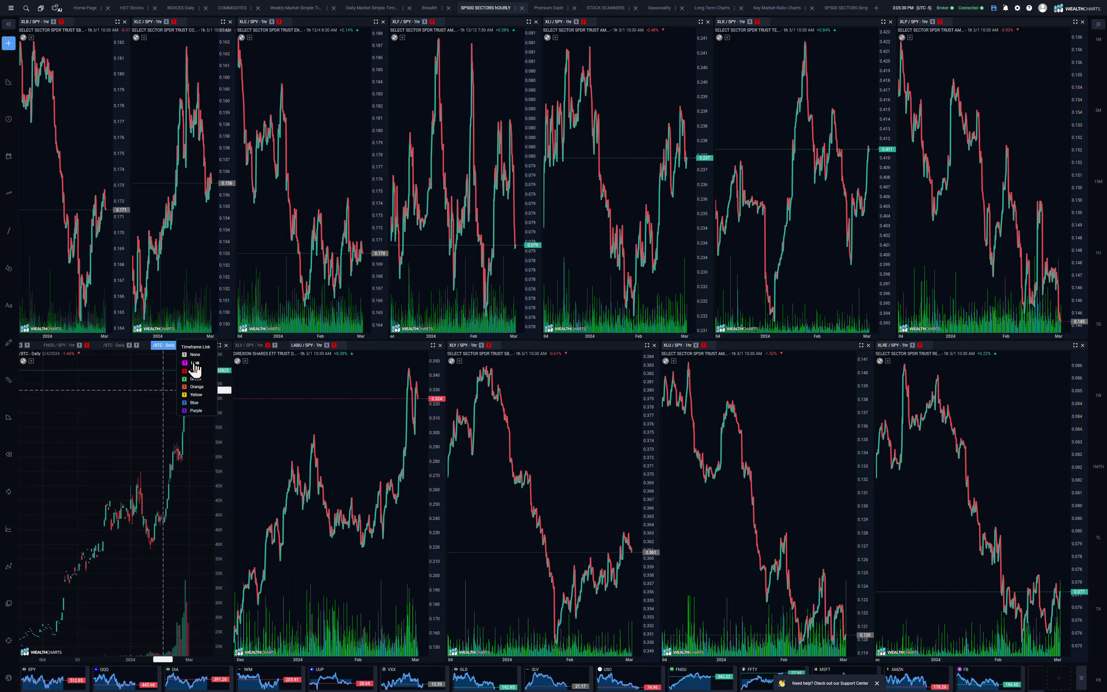
{"action": "right_click", "coordinate": [100, 447]}
{"action": "left_click", "coordinate": [104, 416]}
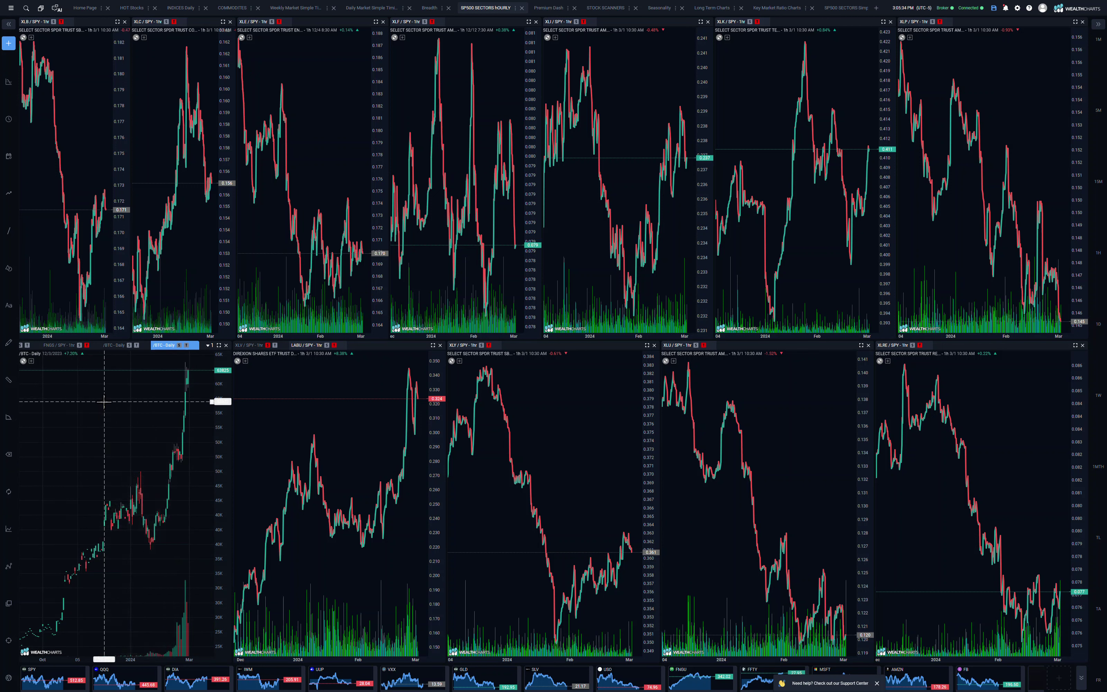
{"action": "type", "text": "spy"}
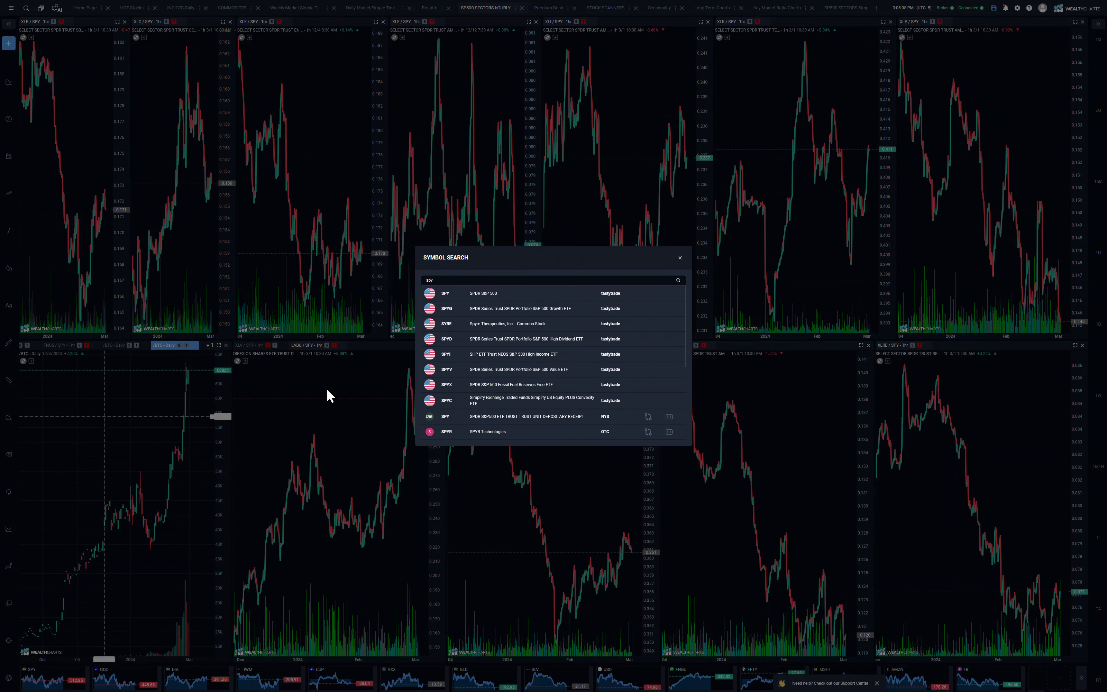
{"action": "scroll", "coordinate": [558, 370], "scroll_direction": "down", "scroll_amount": 2}
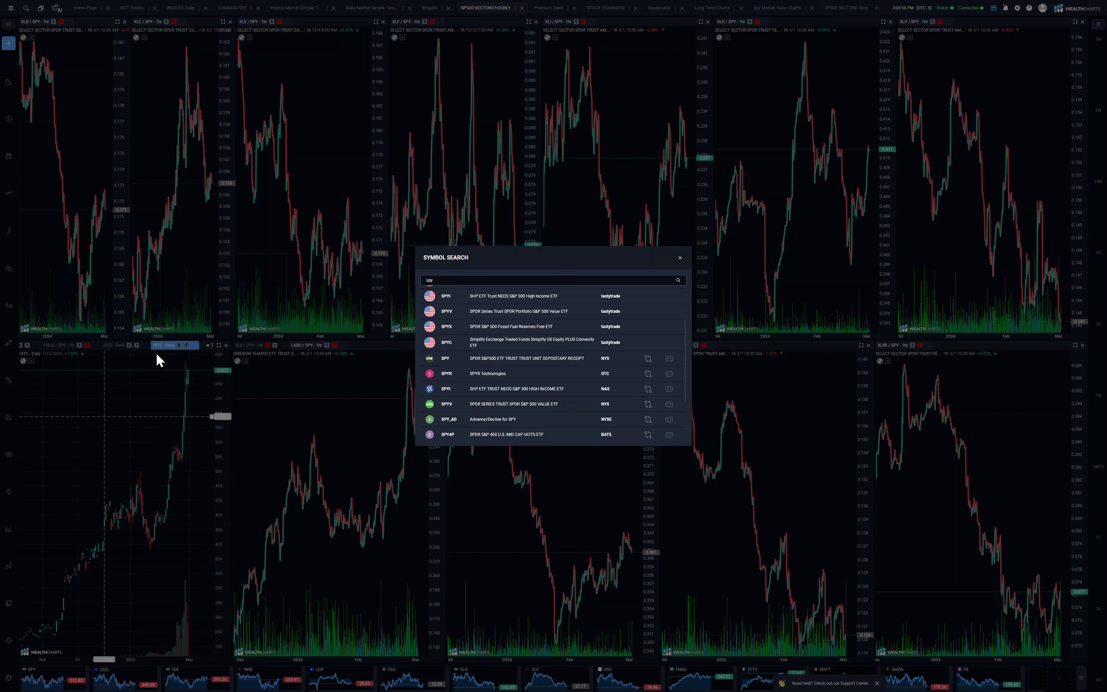
{"action": "left_click", "coordinate": [681, 258]}
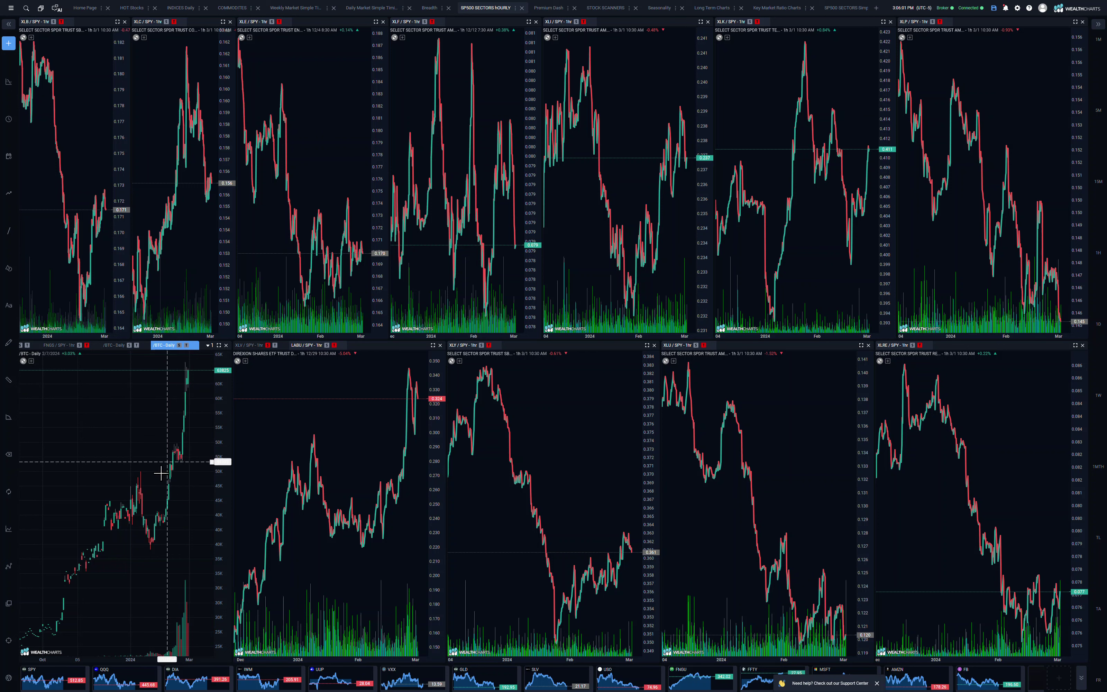
{"action": "scroll", "coordinate": [160, 472], "scroll_direction": "up", "scroll_amount": 3}
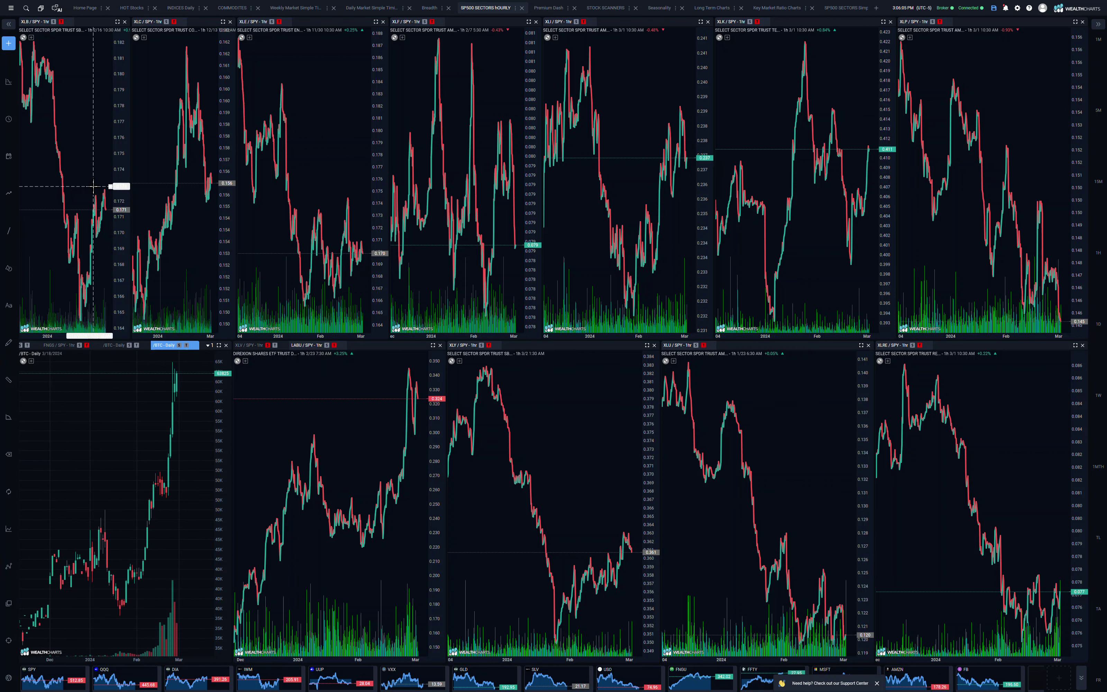
Zoom each sector/SPY hourly chart to start at December and replace LABU/SPY with XLV / SPY - 1hr.
{"action": "scroll", "coordinate": [94, 186], "scroll_direction": "up", "scroll_amount": 2}
{"action": "scroll", "coordinate": [93, 228], "scroll_direction": "down", "scroll_amount": 2}
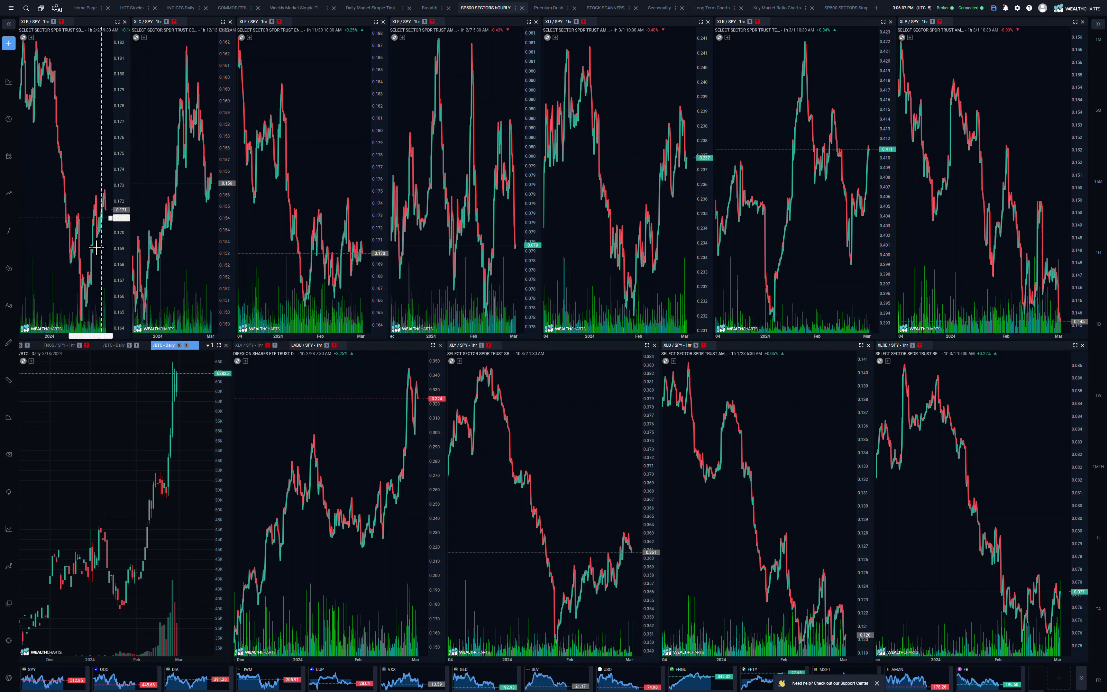
{"action": "scroll", "coordinate": [175, 186], "scroll_direction": "up", "scroll_amount": 1}
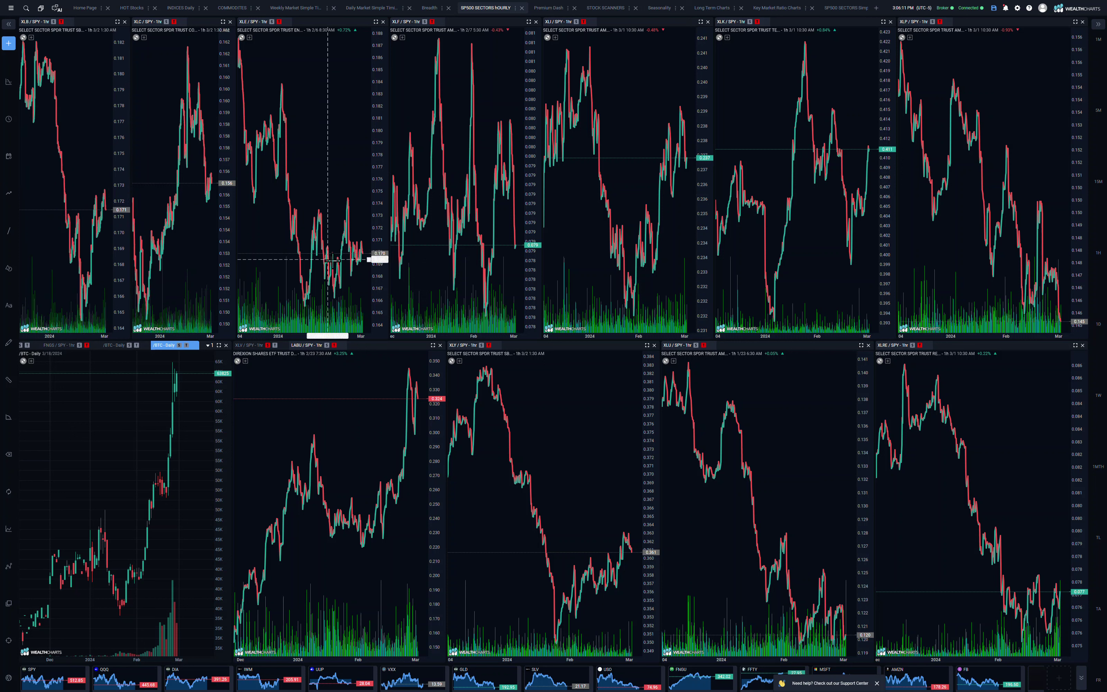
{"action": "scroll", "coordinate": [499, 242], "scroll_direction": "up", "scroll_amount": 2}
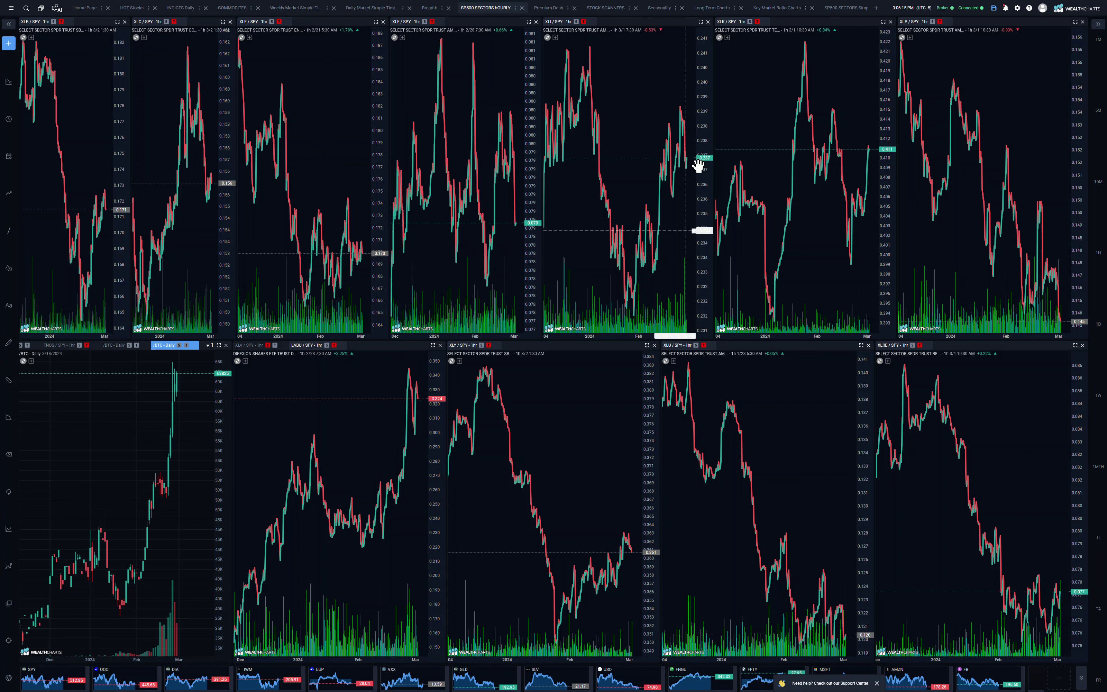
{"action": "scroll", "coordinate": [679, 187], "scroll_direction": "up", "scroll_amount": 2}
{"action": "scroll", "coordinate": [844, 215], "scroll_direction": "up", "scroll_amount": 1}
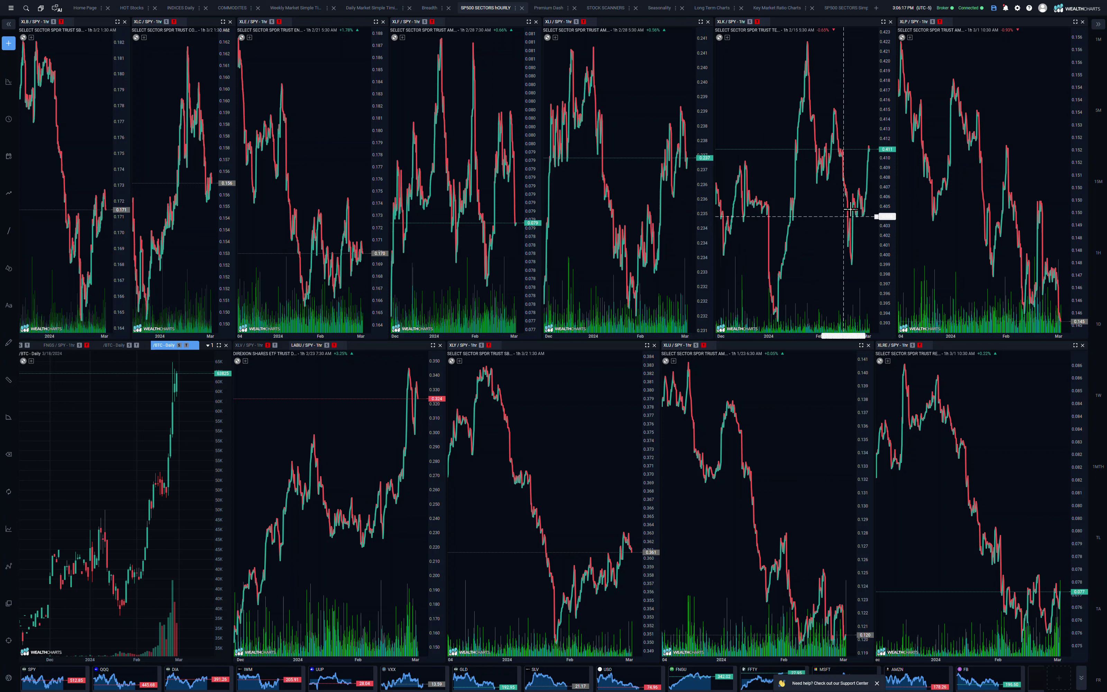
{"action": "scroll", "coordinate": [999, 244], "scroll_direction": "up", "scroll_amount": 2}
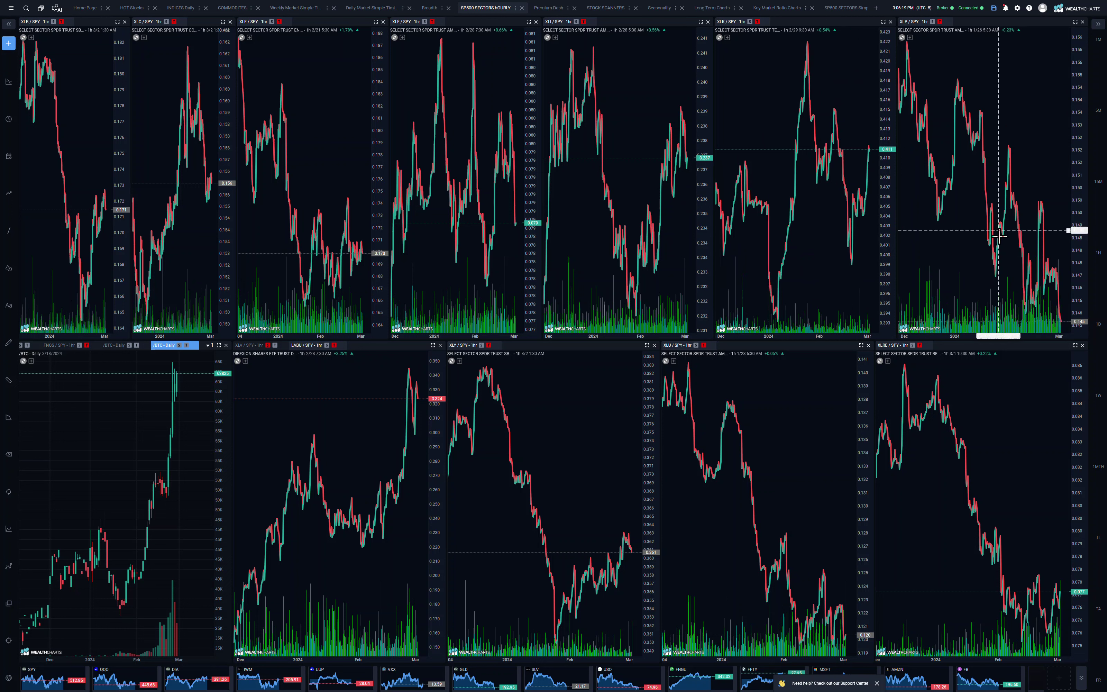
{"action": "scroll", "coordinate": [937, 506], "scroll_direction": "up", "scroll_amount": 1}
{"action": "scroll", "coordinate": [808, 494], "scroll_direction": "up", "scroll_amount": 2}
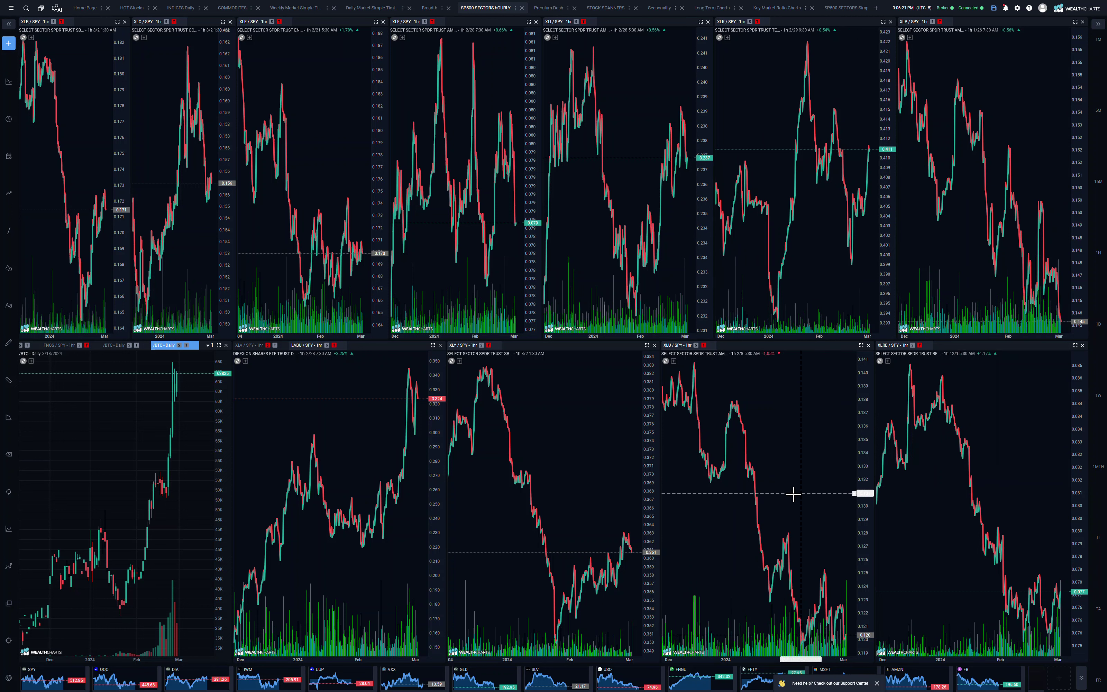
{"action": "scroll", "coordinate": [609, 549], "scroll_direction": "up", "scroll_amount": 2}
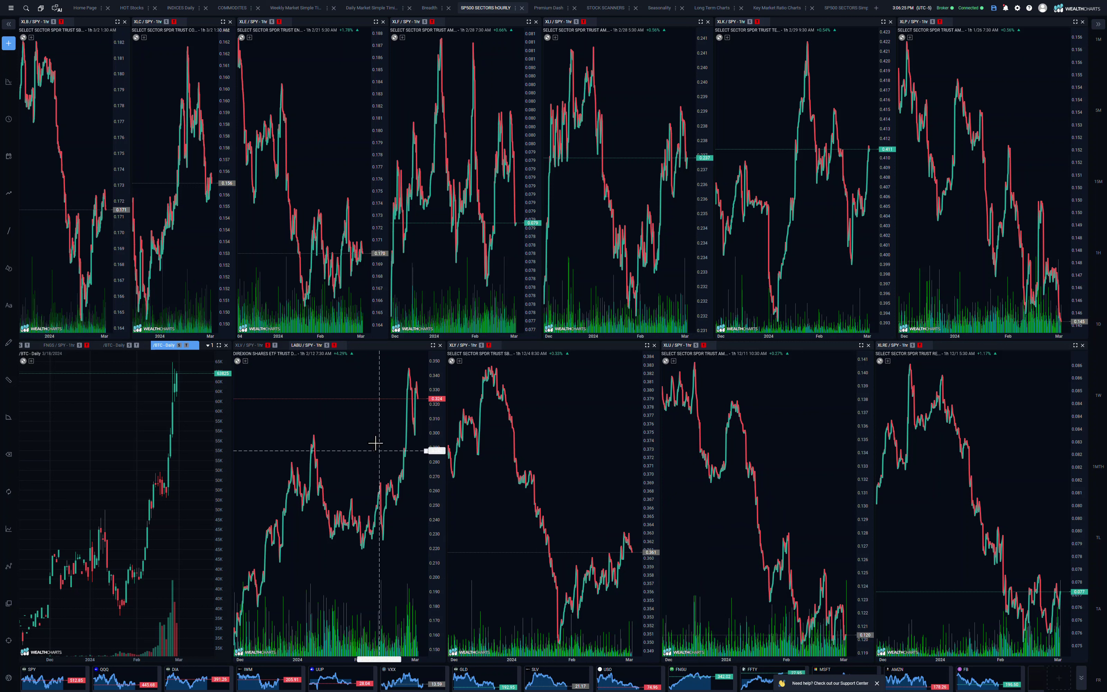
{"action": "left_click", "coordinate": [334, 391]}
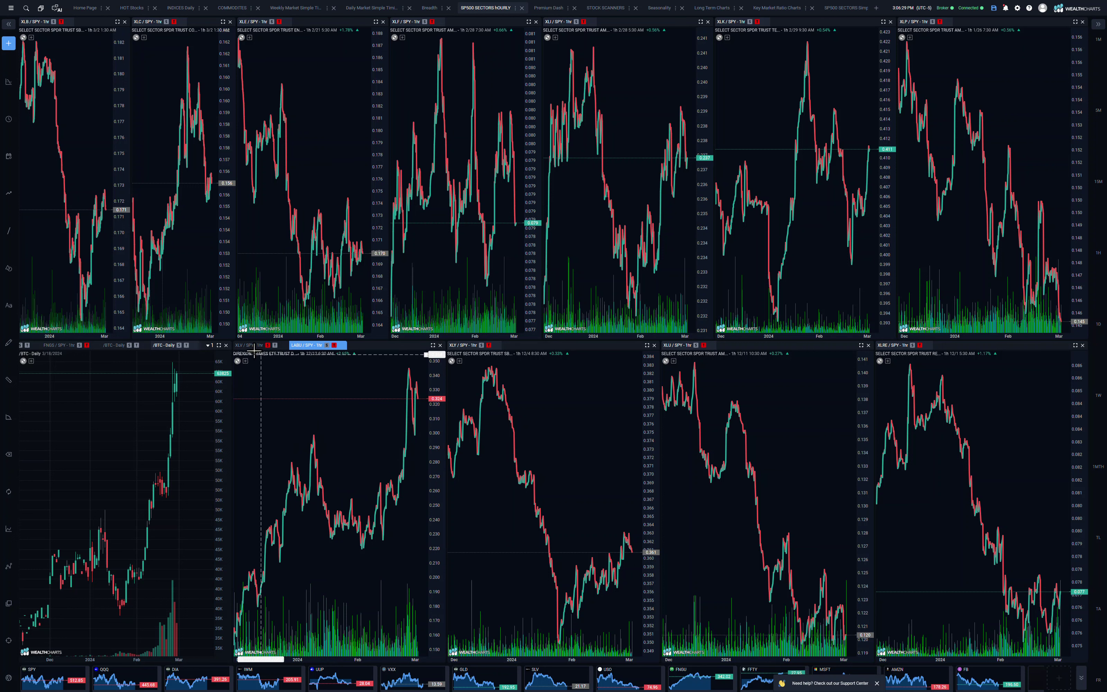
{"action": "left_click", "coordinate": [247, 346]}
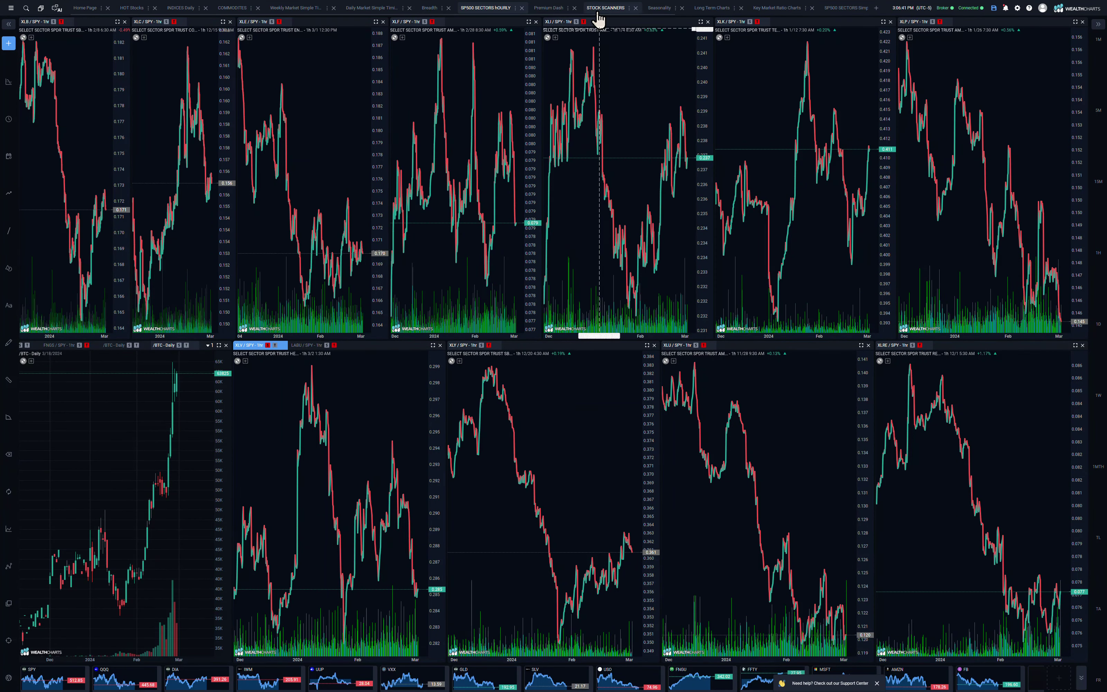
Set the STOCK SCANNERS heat map to Dow Jones 30 stocks, then return to the INDICES Daily layout.
{"action": "left_click", "coordinate": [604, 8]}
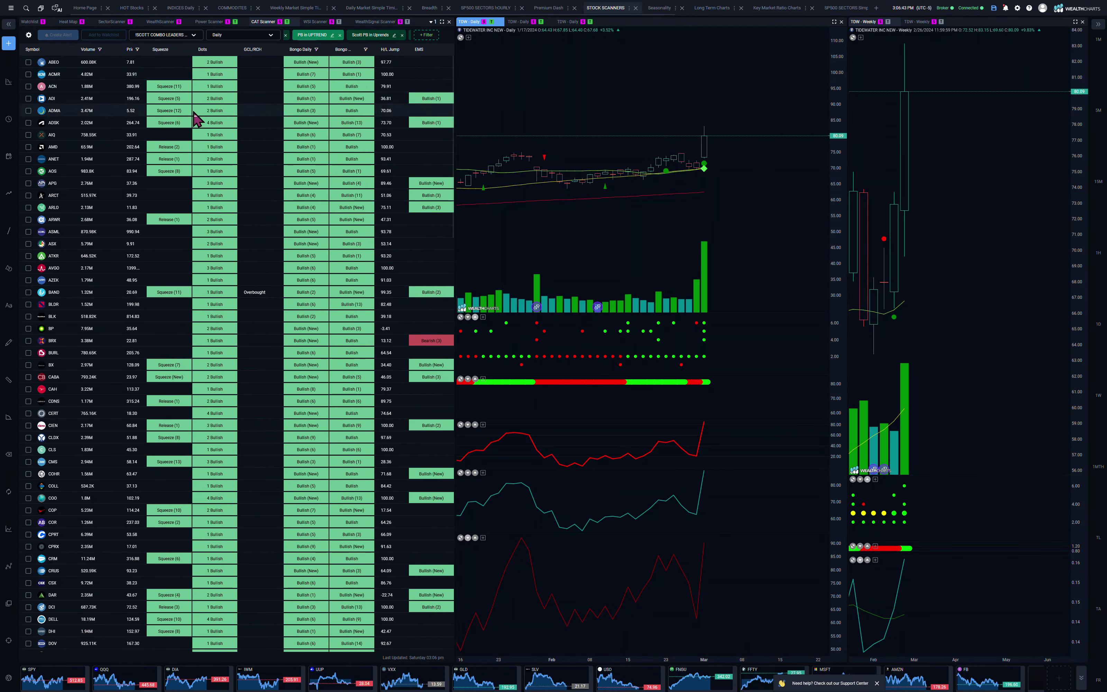
{"action": "left_click", "coordinate": [68, 22]}
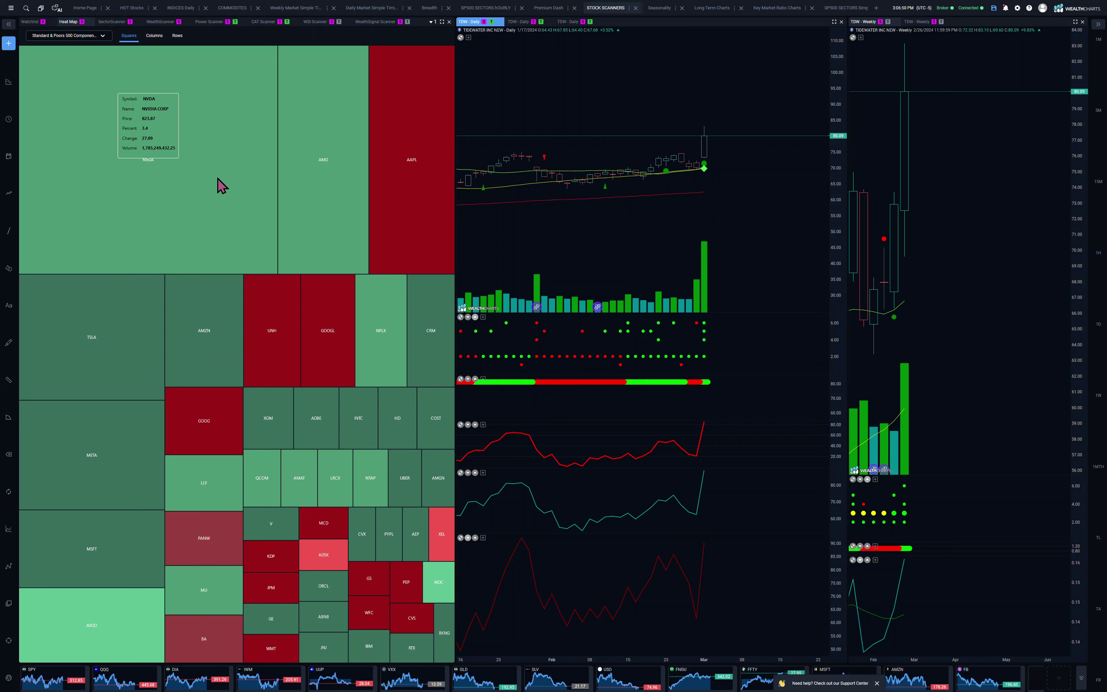
{"action": "left_click", "coordinate": [104, 36]}
{"action": "scroll", "coordinate": [76, 84], "scroll_direction": "down", "scroll_amount": 3}
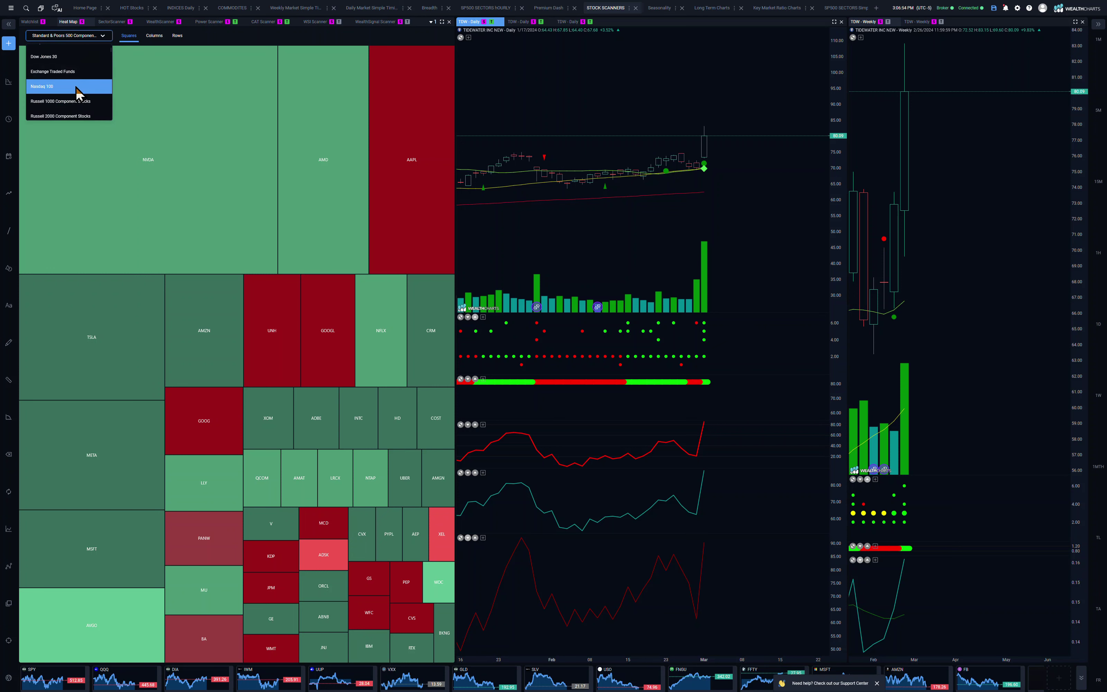
{"action": "left_click", "coordinate": [50, 70]}
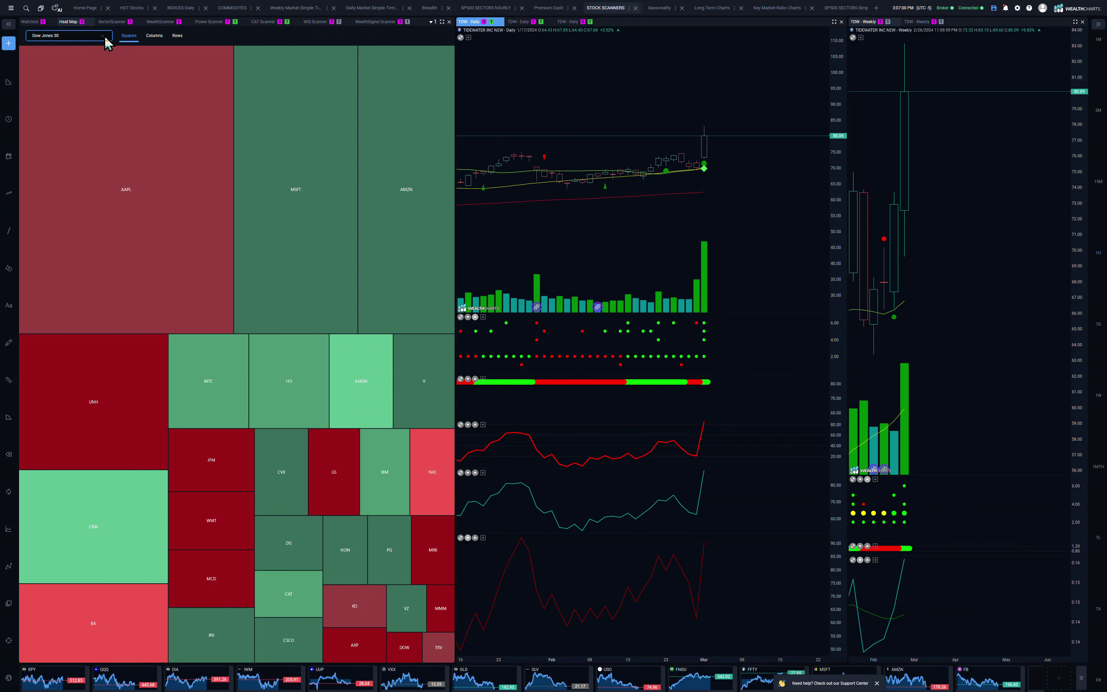
{"action": "left_click", "coordinate": [175, 9]}
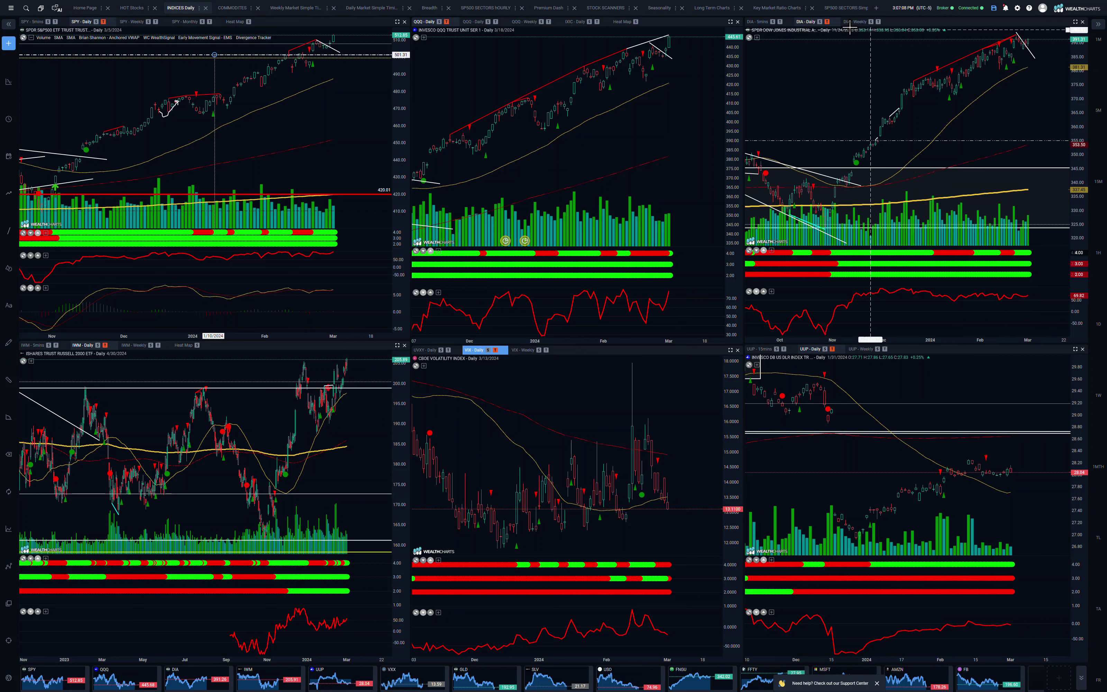
{"action": "left_click", "coordinate": [772, 22]}
{"action": "left_click", "coordinate": [799, 28]}
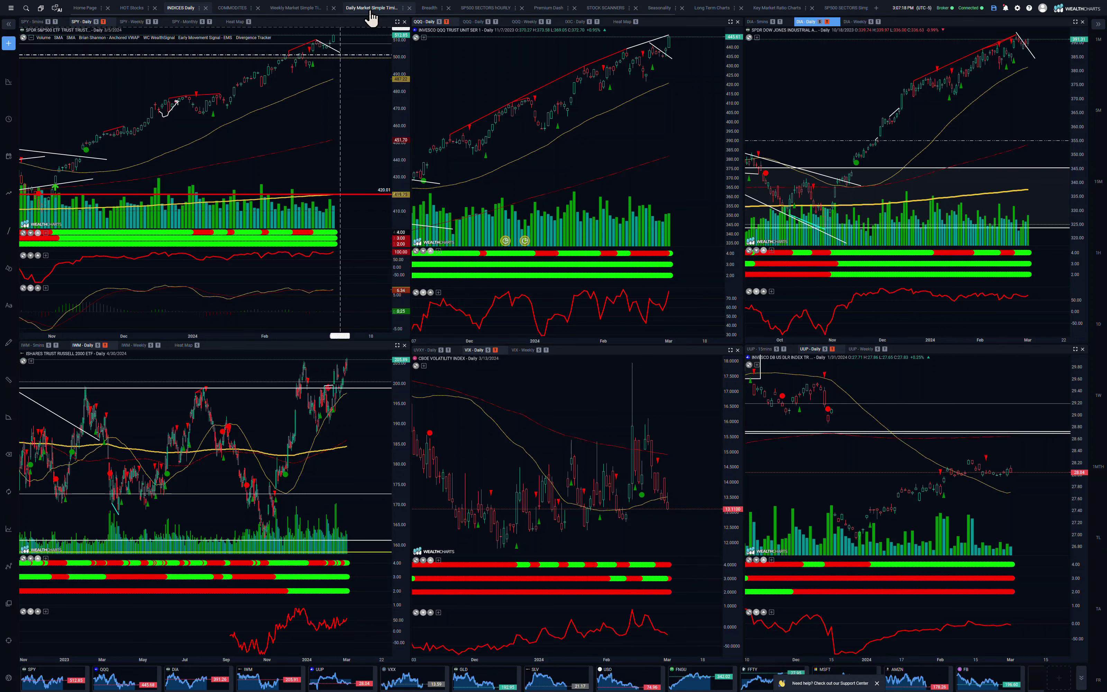
Return to the STOCK SCANNERS heat map and switch it to Nasdaq 100 stocks.
{"action": "left_click", "coordinate": [595, 8]}
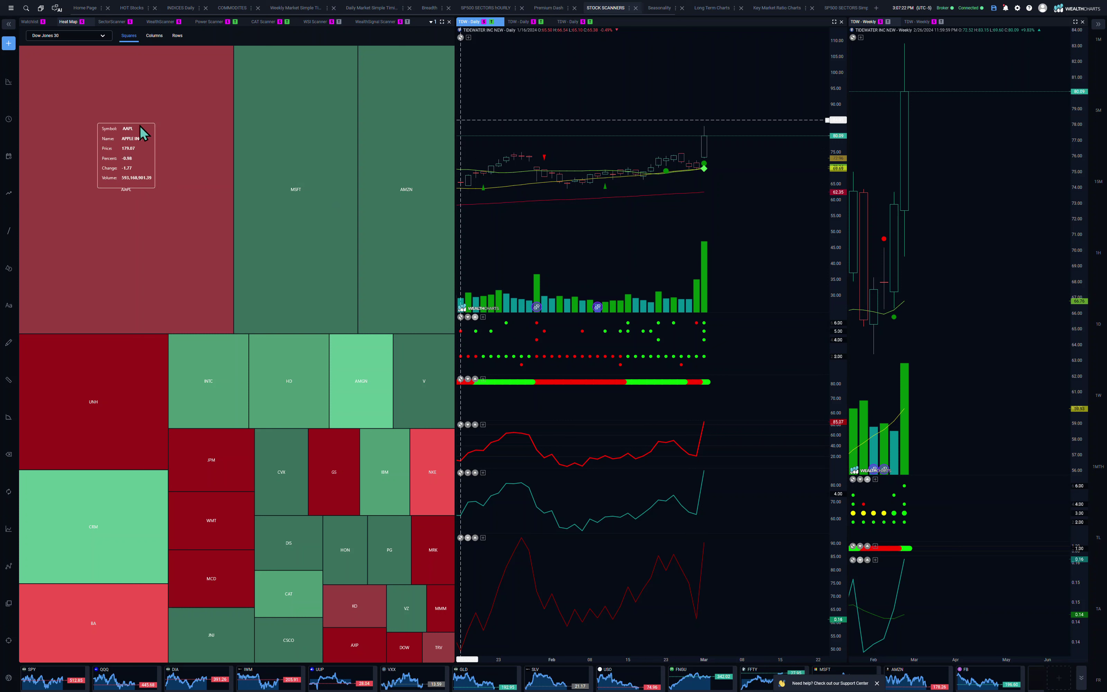
{"action": "left_click", "coordinate": [104, 37]}
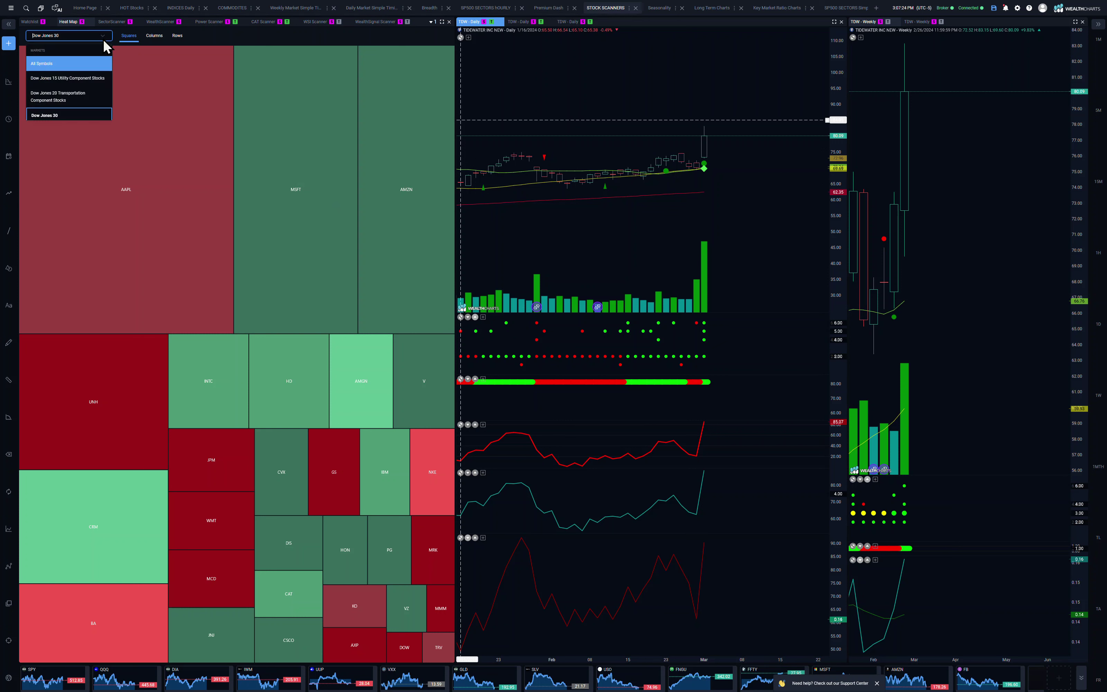
{"action": "scroll", "coordinate": [69, 87], "scroll_direction": "down", "scroll_amount": 3}
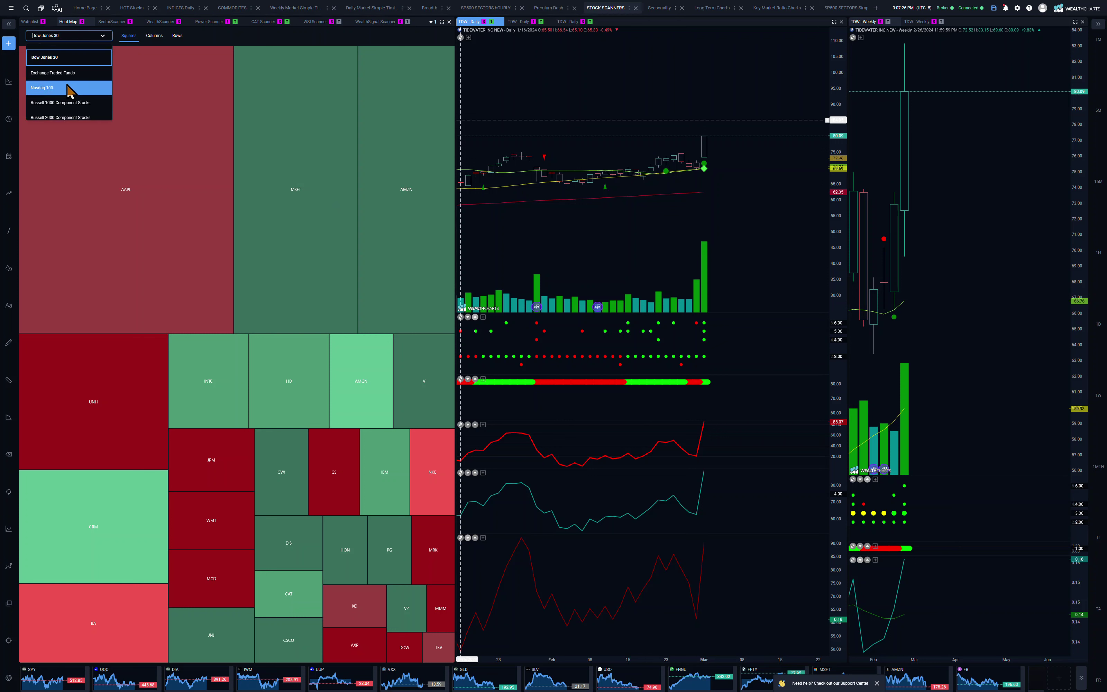
{"action": "left_click", "coordinate": [66, 89]}
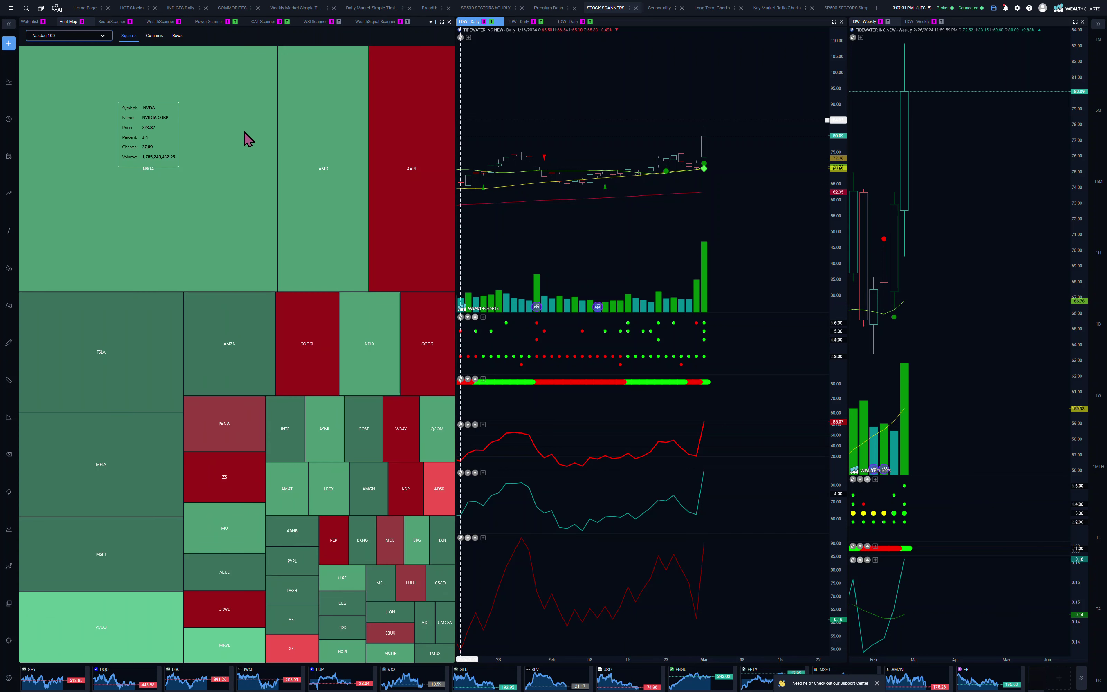
Change the heat map to Russell 2000 Component Stocks, then bring up the WealthScanner scored list.
{"action": "left_click", "coordinate": [61, 37]}
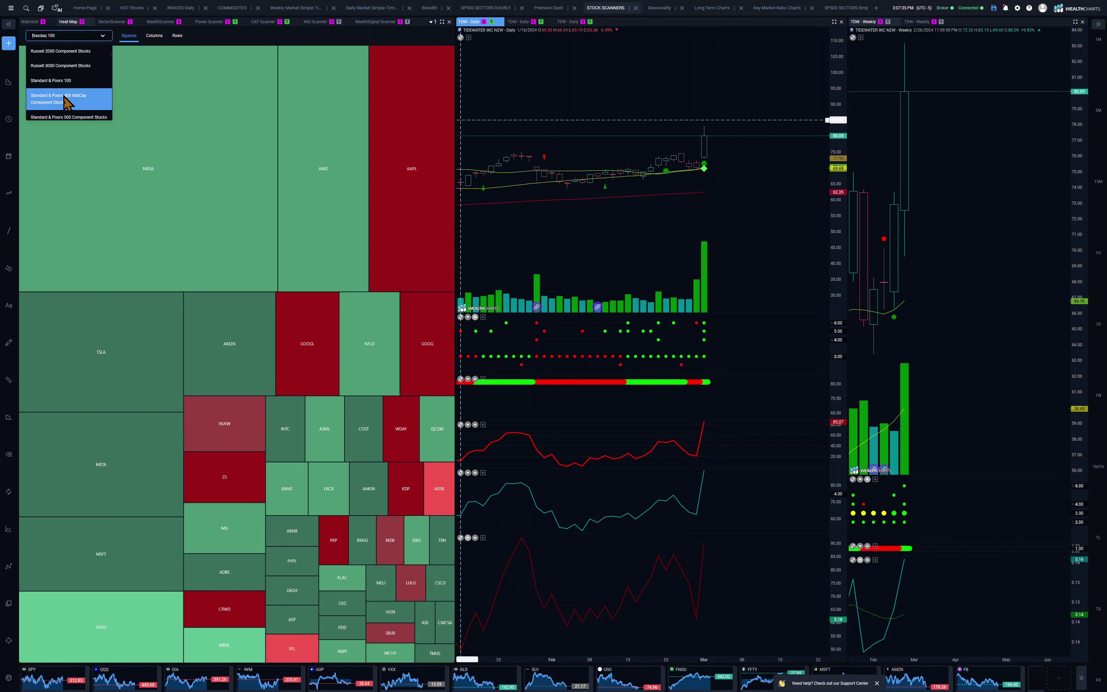
{"action": "scroll", "coordinate": [64, 95], "scroll_direction": "up", "scroll_amount": 3}
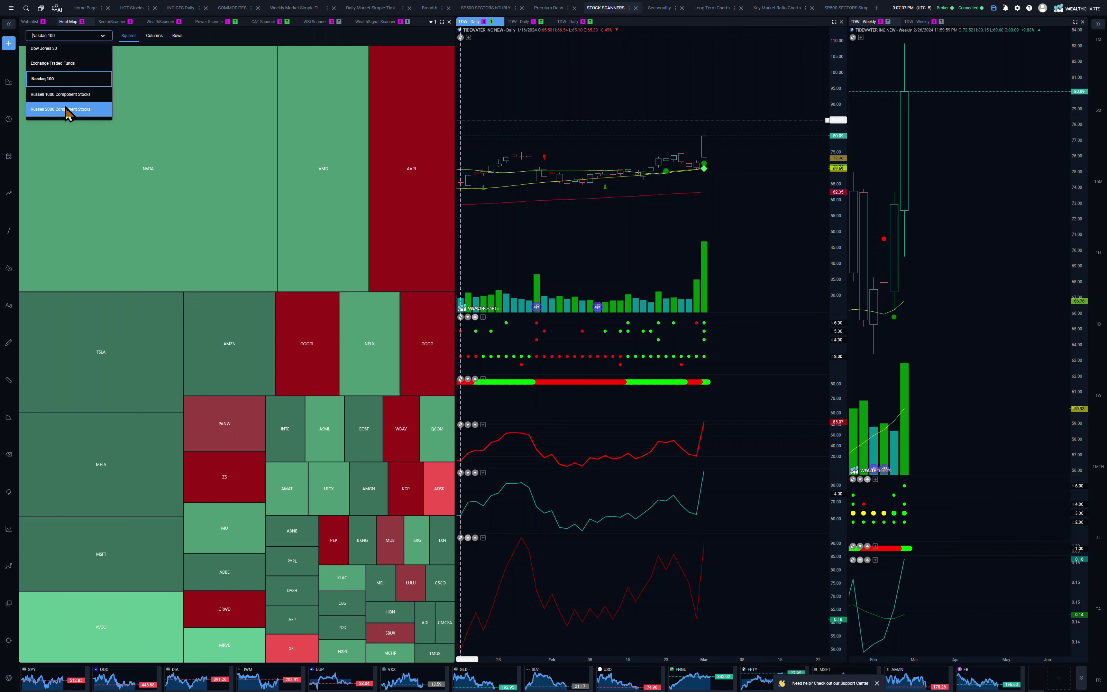
{"action": "left_click", "coordinate": [68, 109]}
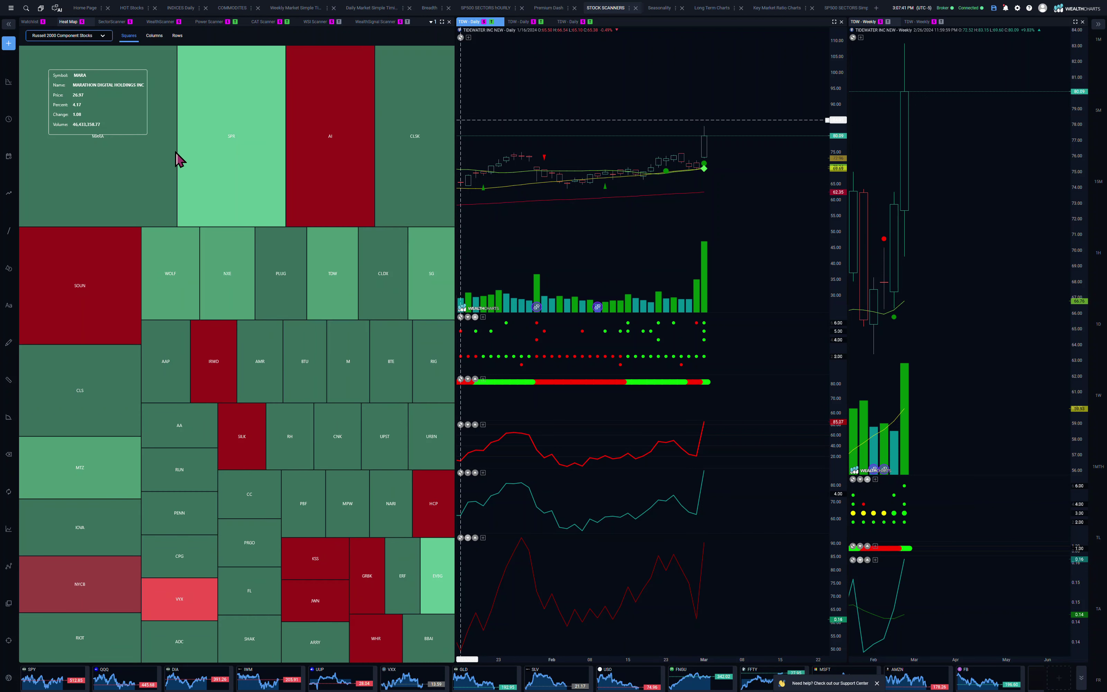
{"action": "left_click", "coordinate": [160, 23]}
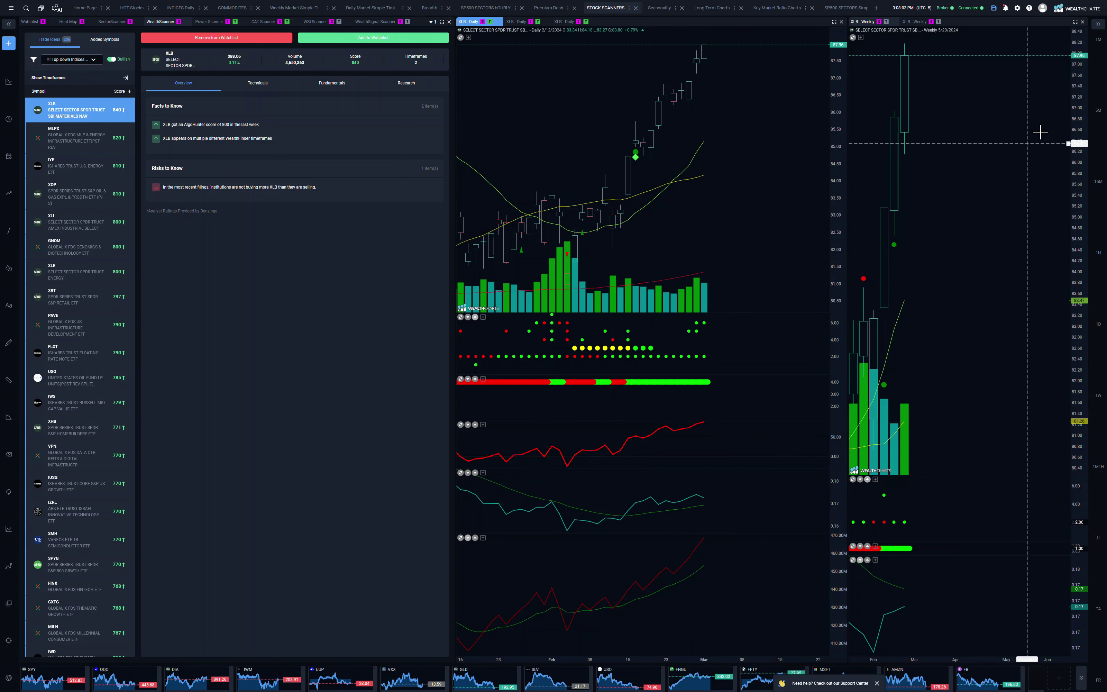
Load MLPX, IYE, XOP, XLI and GNOM in turn, finishing on XLE's overview and charts.
{"action": "scroll", "coordinate": [991, 213], "scroll_direction": "down", "scroll_amount": 5}
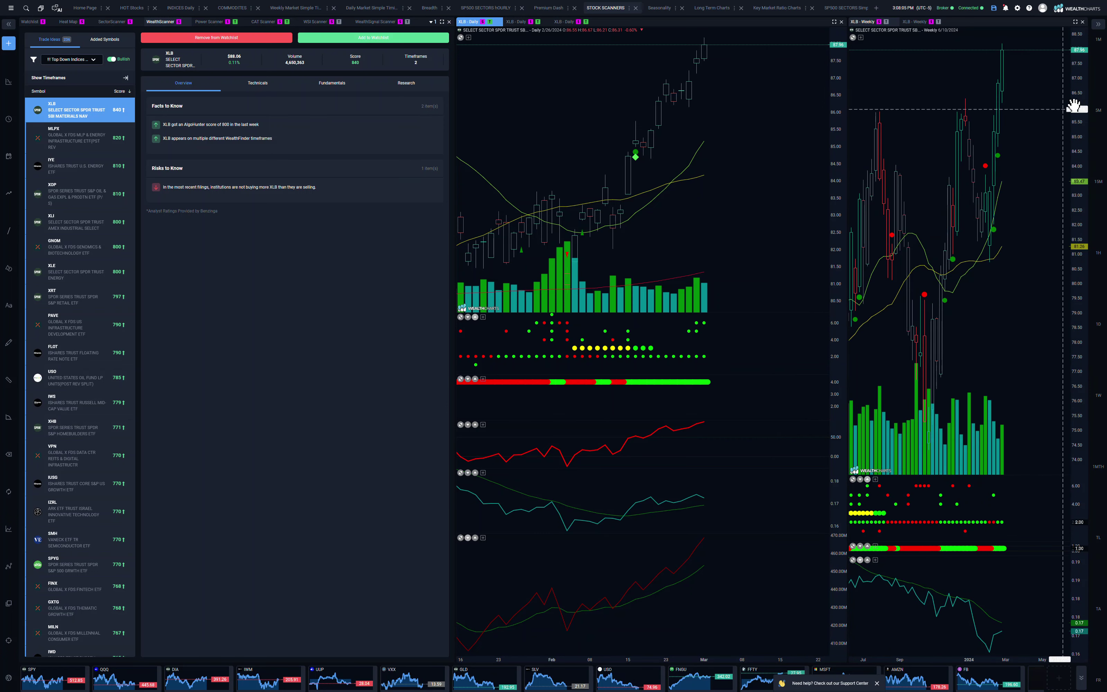
{"action": "left_click", "coordinate": [78, 140]}
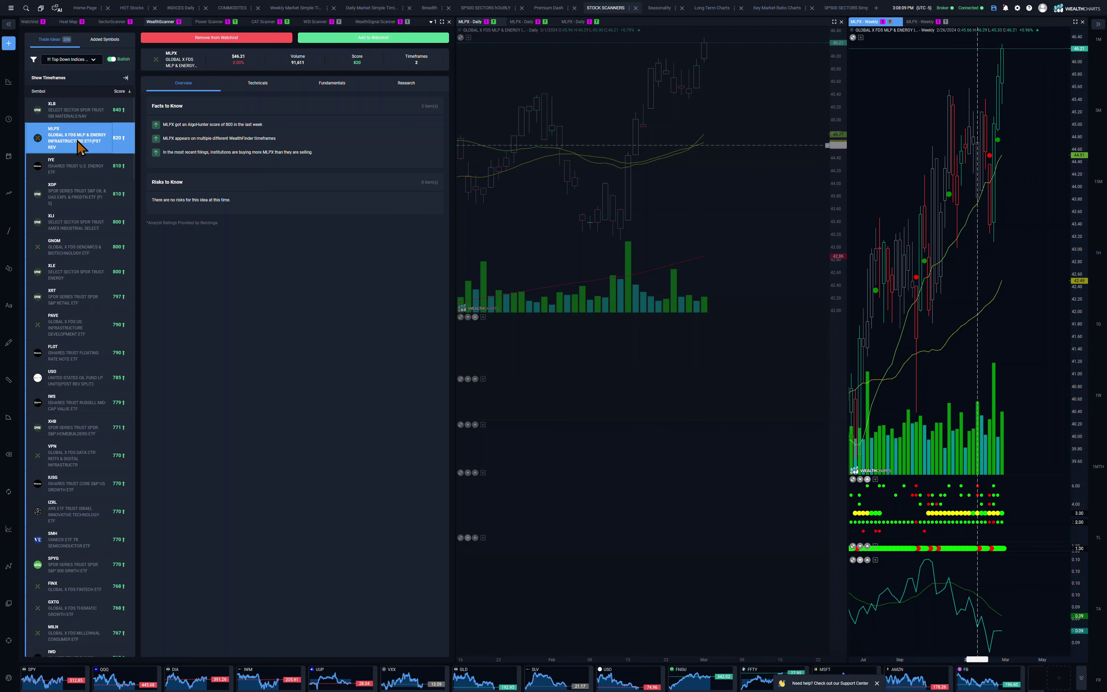
{"action": "left_click", "coordinate": [88, 173]}
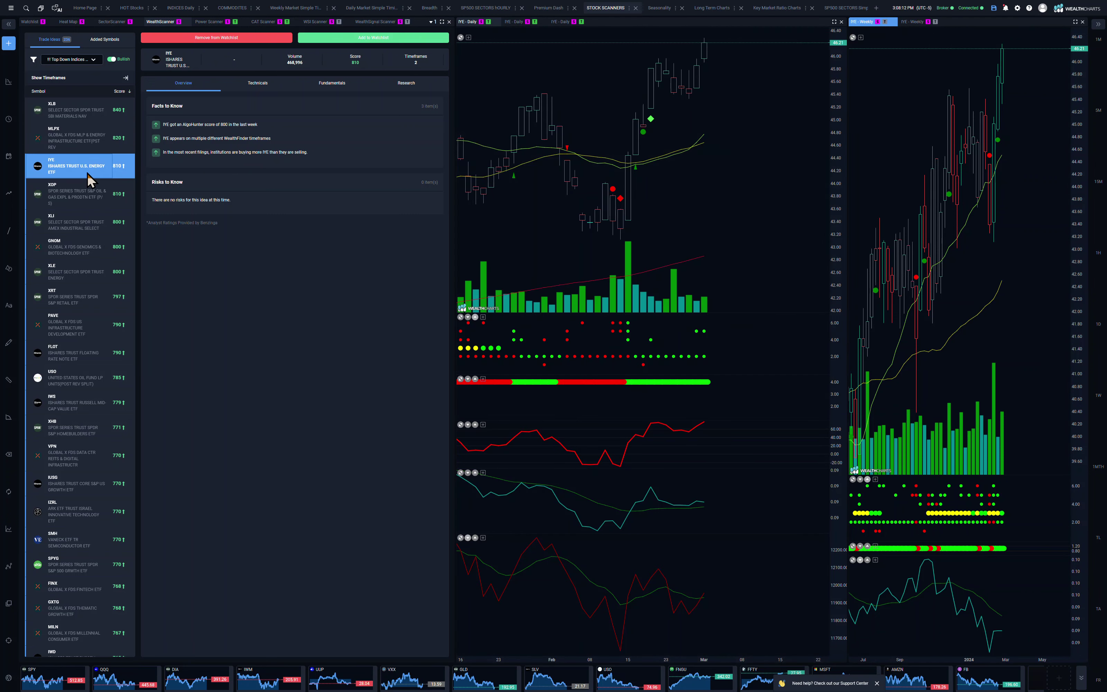
{"action": "left_click", "coordinate": [88, 201]}
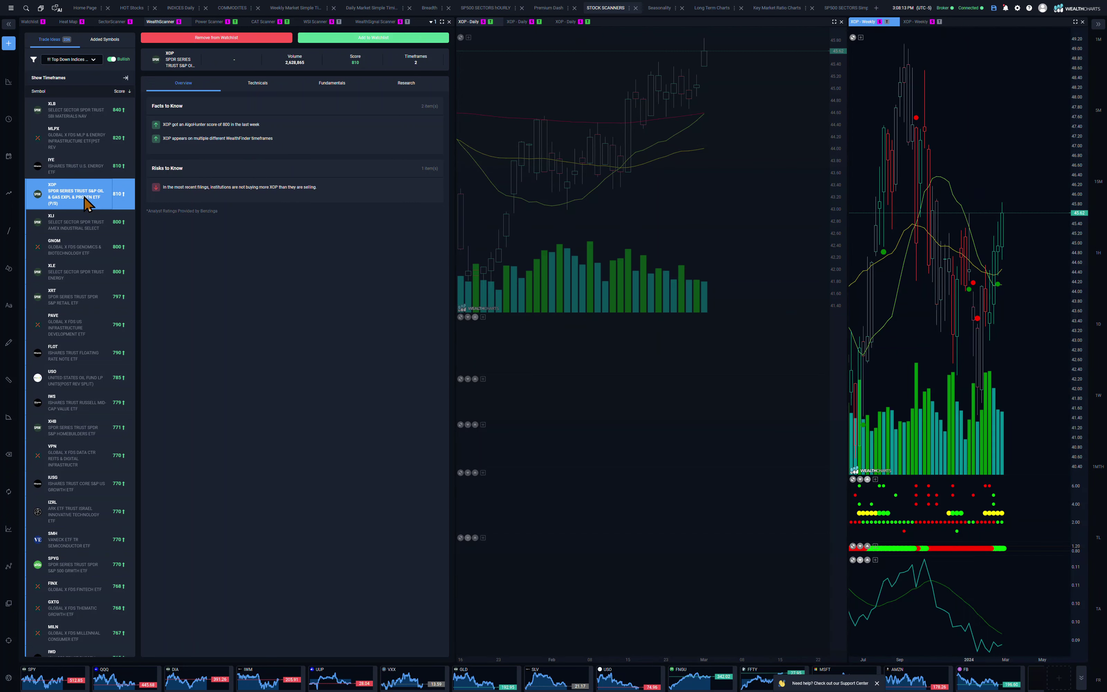
{"action": "left_click", "coordinate": [77, 228]}
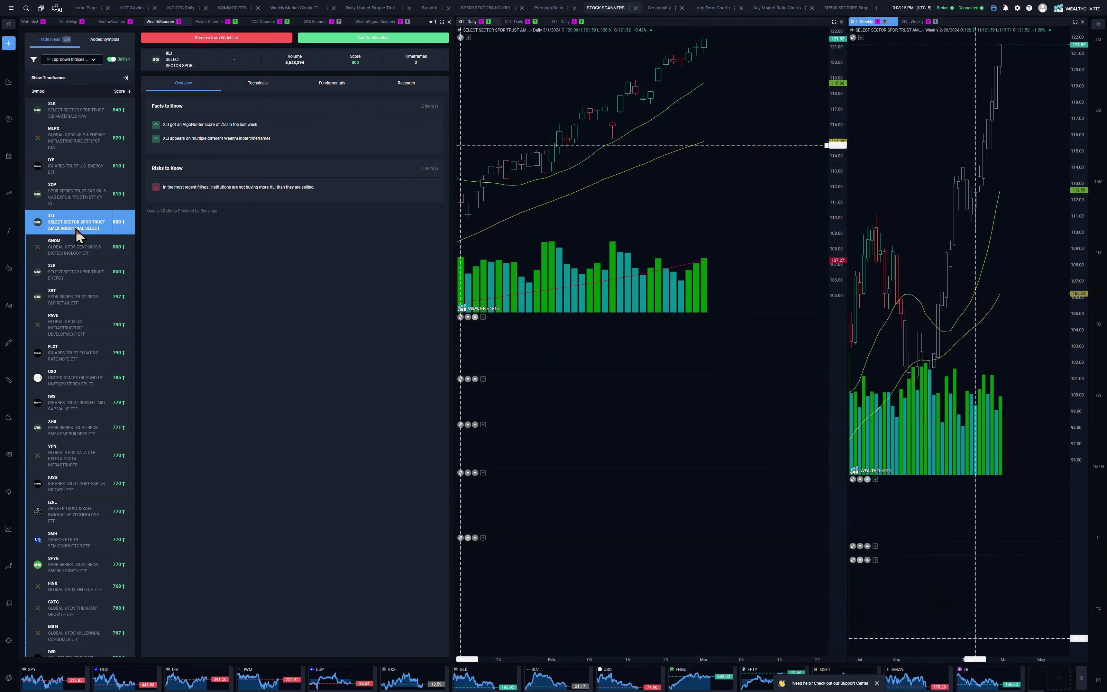
{"action": "left_click", "coordinate": [77, 253]}
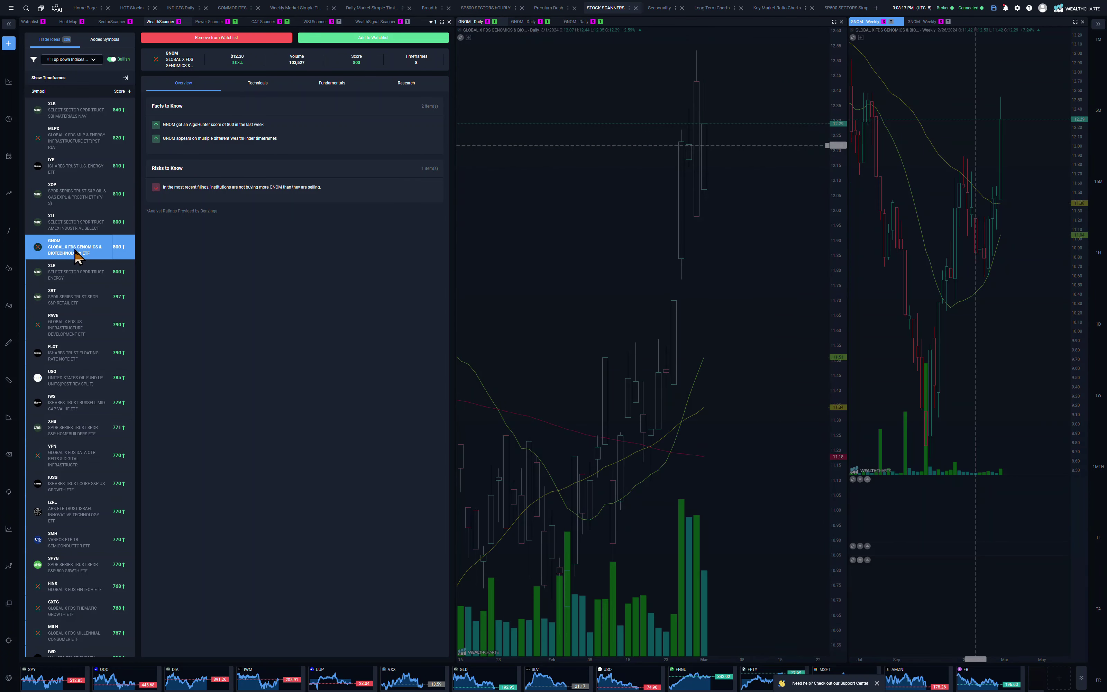
{"action": "left_click", "coordinate": [76, 277]}
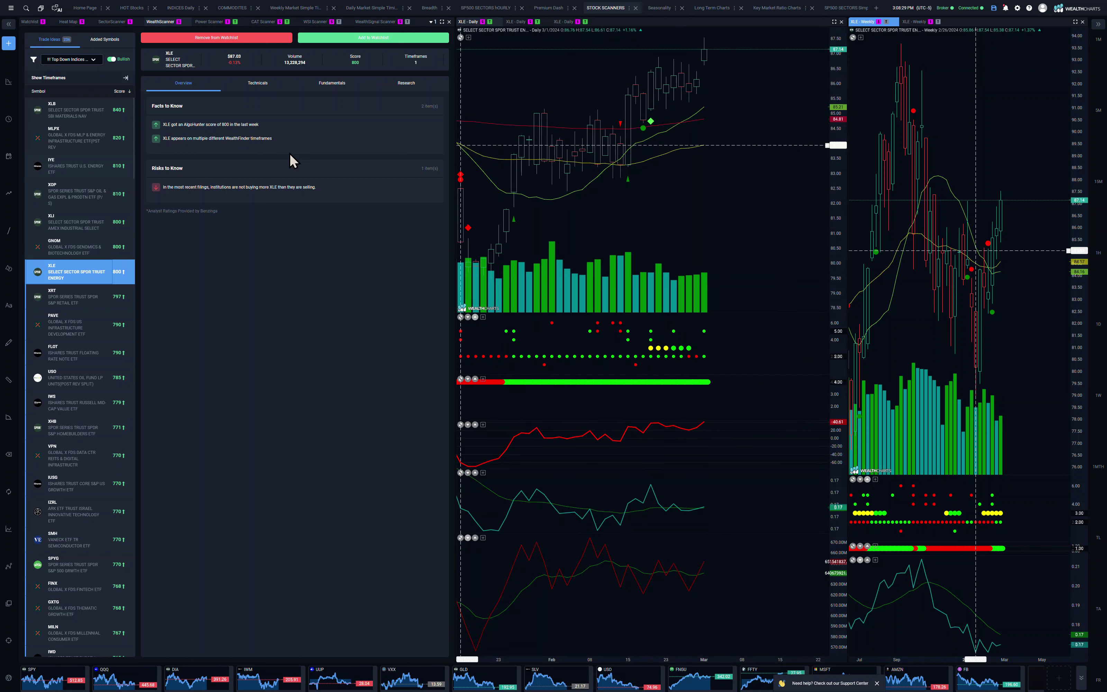
Switch the CAT Scanner from Scott Combo Leaders to the Materials watchlist.
{"action": "left_click", "coordinate": [265, 22]}
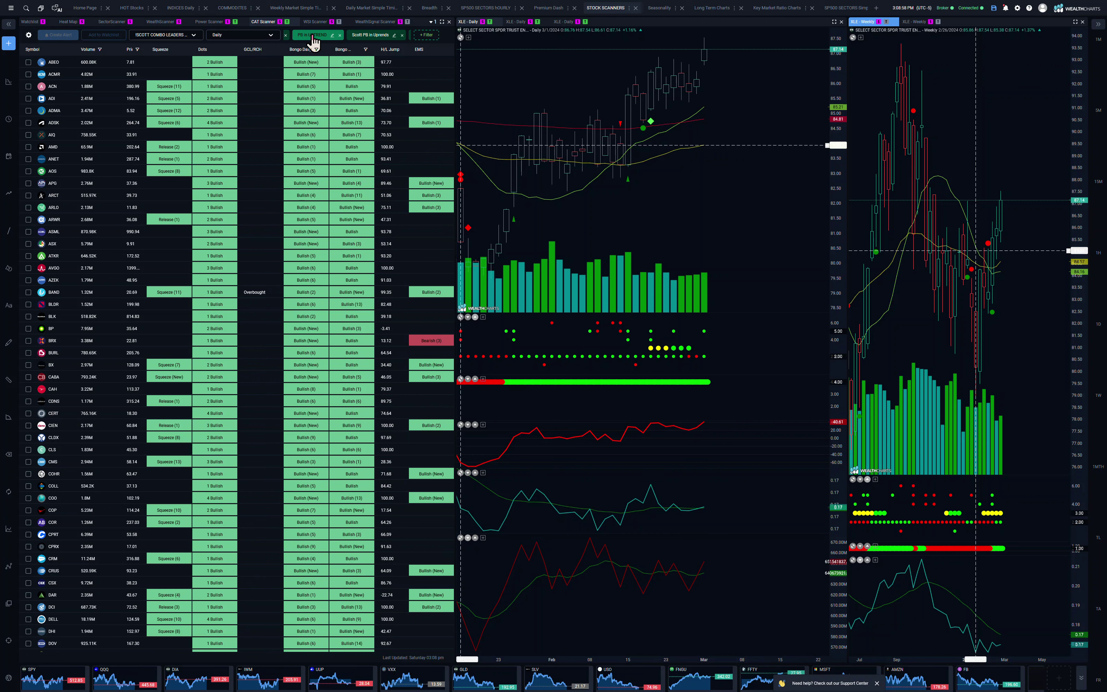
{"action": "left_click", "coordinate": [173, 35]}
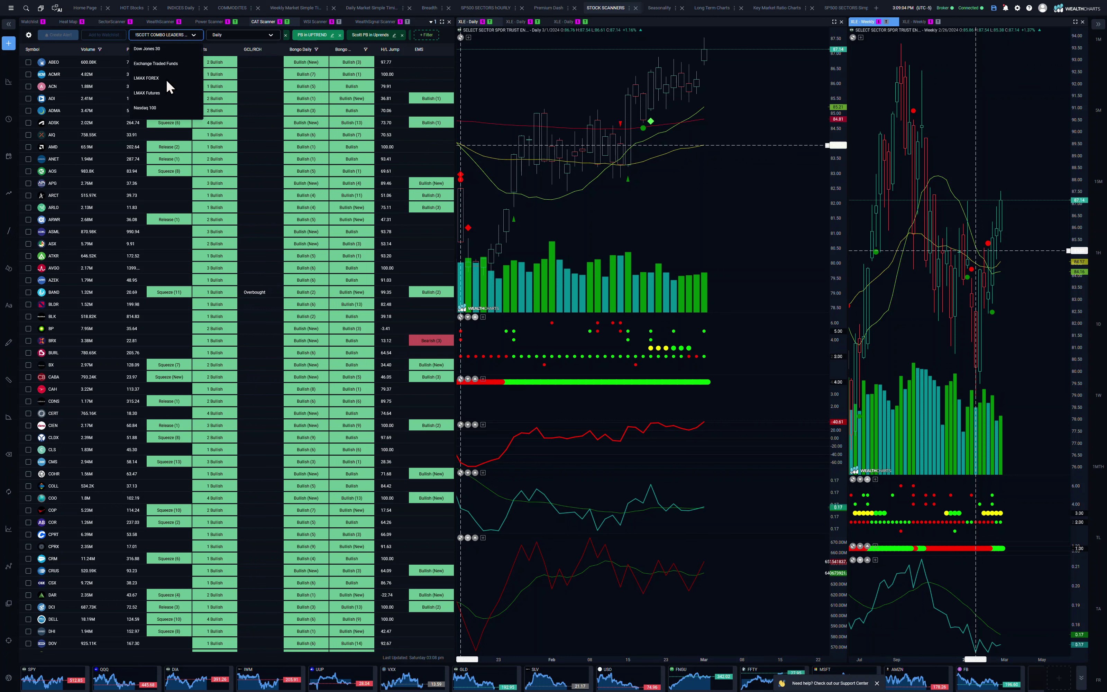
{"action": "scroll", "coordinate": [166, 85], "scroll_direction": "up", "scroll_amount": 5}
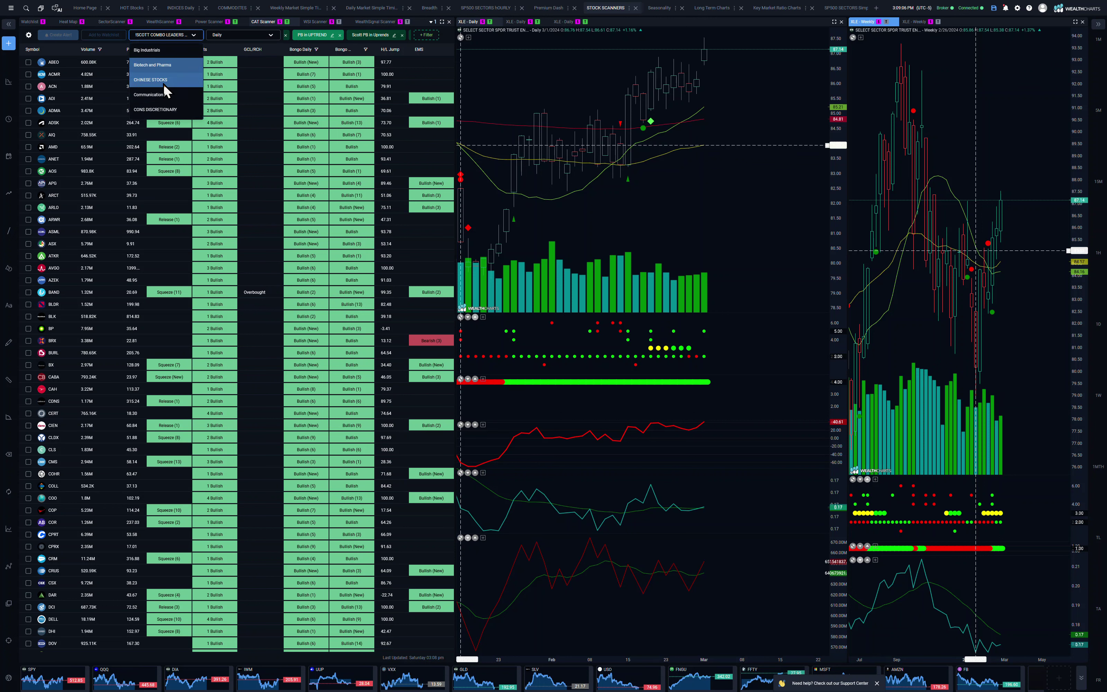
{"action": "scroll", "coordinate": [161, 91], "scroll_direction": "down", "scroll_amount": 5}
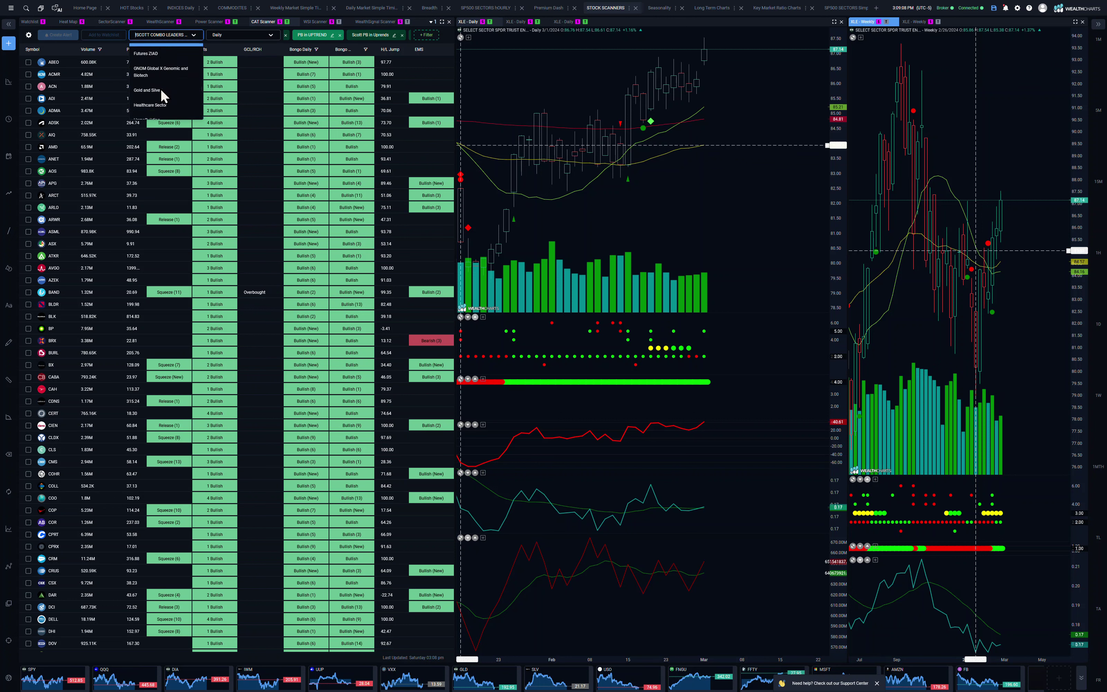
{"action": "scroll", "coordinate": [159, 91], "scroll_direction": "down", "scroll_amount": 4}
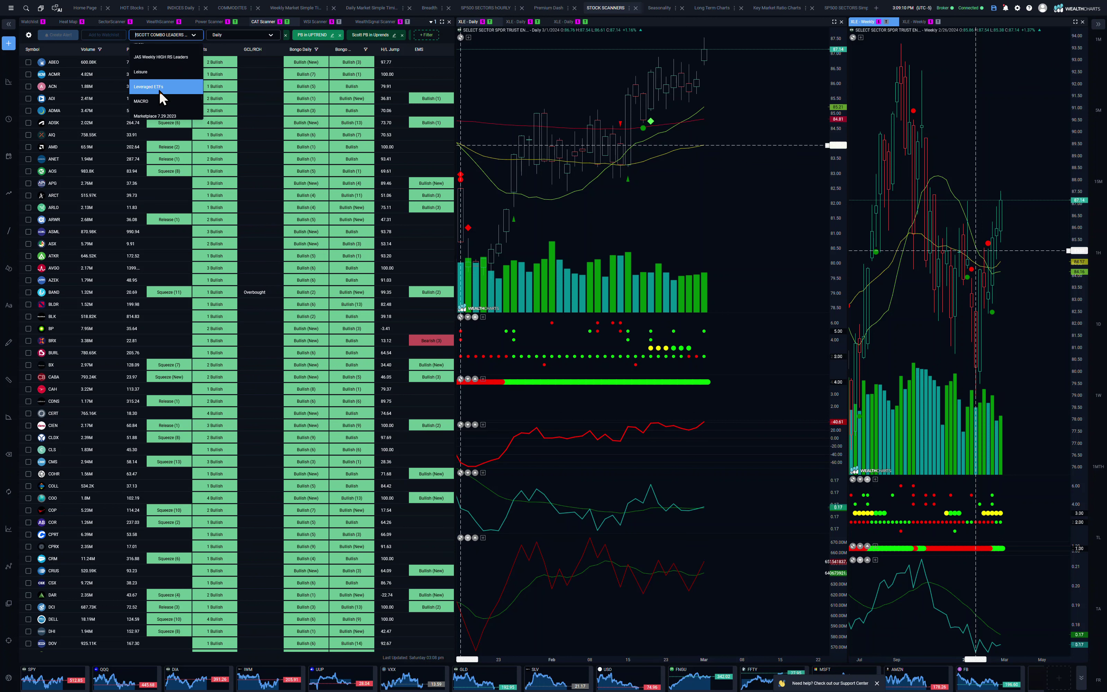
{"action": "left_click", "coordinate": [156, 102]}
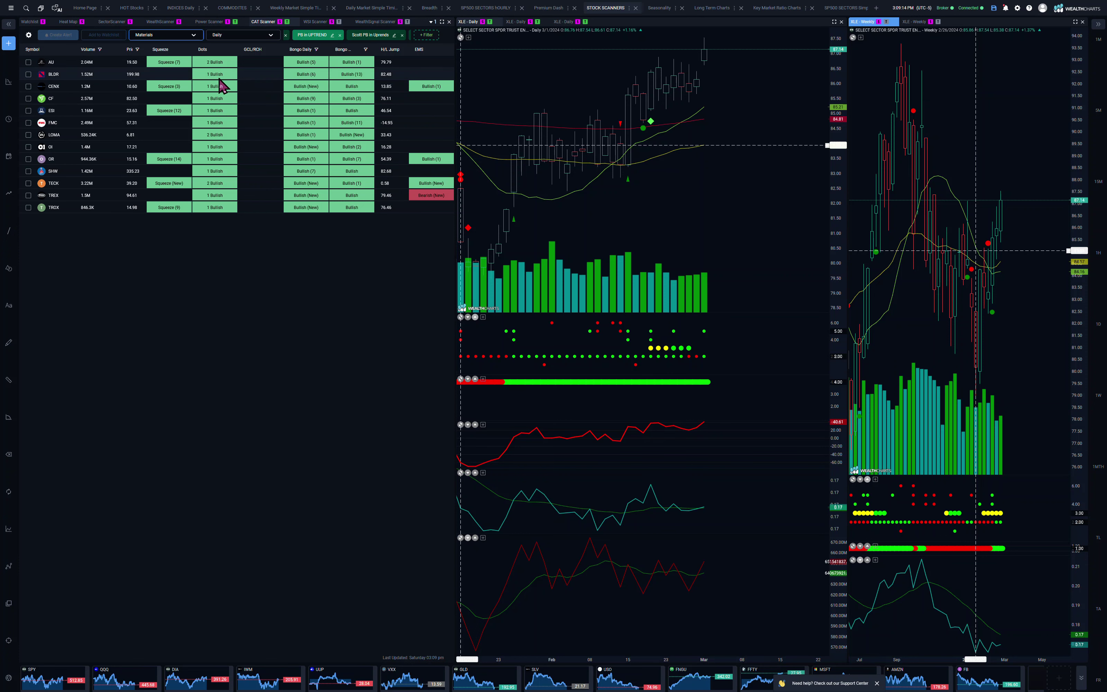
Sort Materials by Dots, chart AU, and widen its daily view back to August.
{"action": "left_click", "coordinate": [204, 51]}
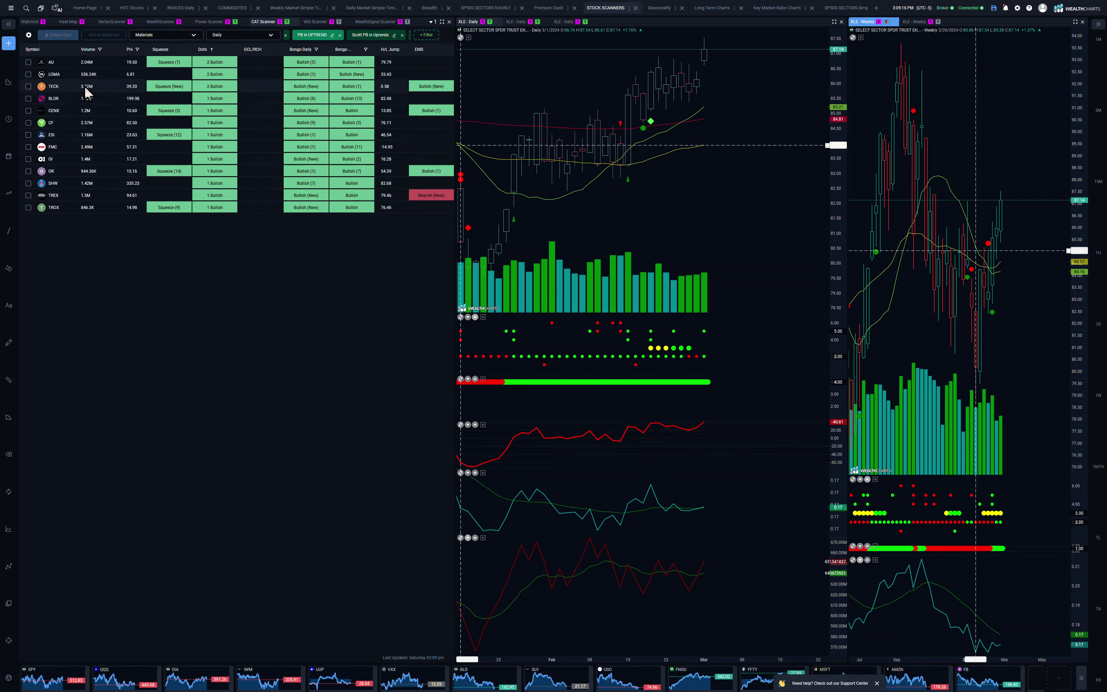
{"action": "left_click", "coordinate": [53, 64]}
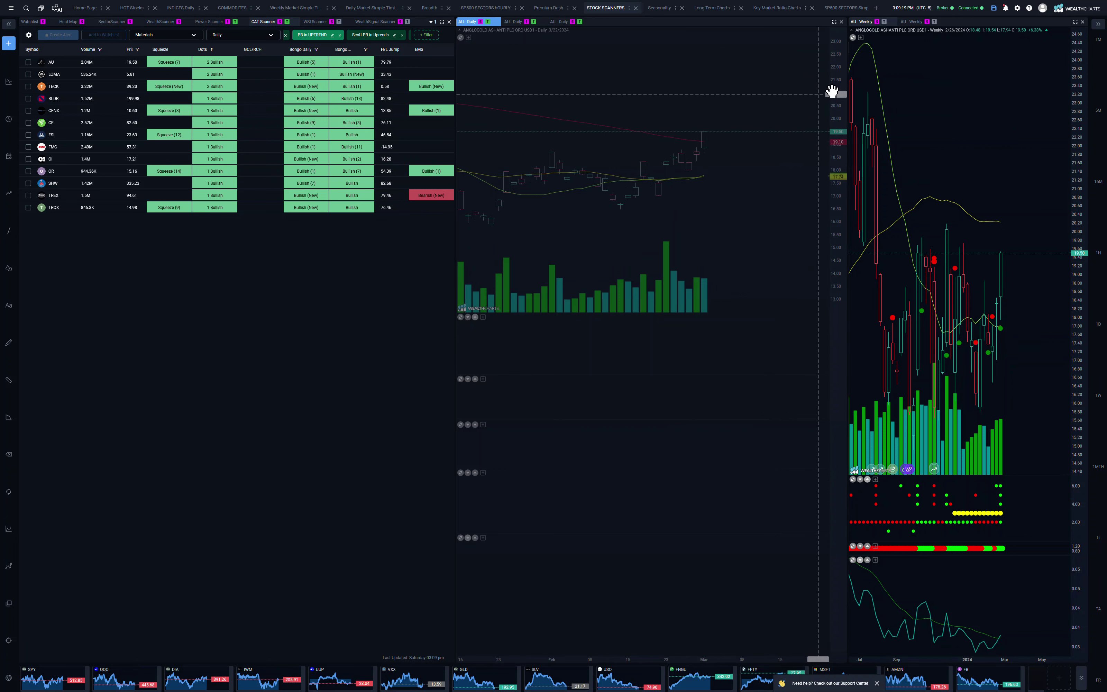
{"action": "left_click_drag", "start_coordinate": [830, 91], "coordinate": [835, 178]}
{"action": "scroll", "coordinate": [642, 201], "scroll_direction": "down", "scroll_amount": 5}
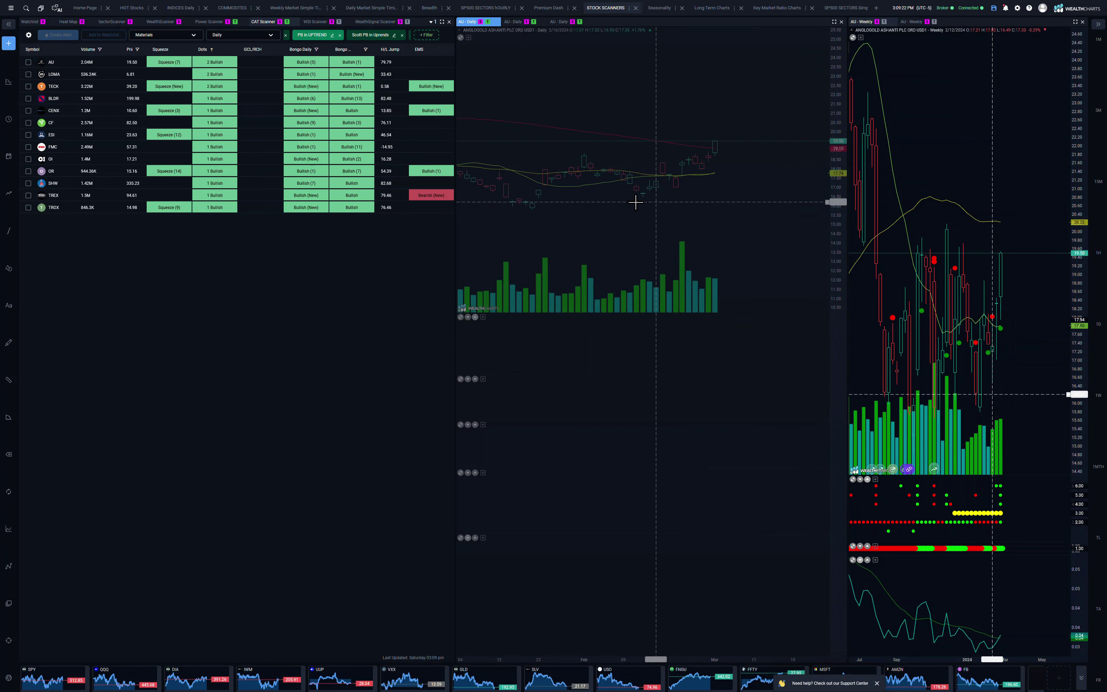
{"action": "scroll", "coordinate": [635, 201], "scroll_direction": "down", "scroll_amount": 5}
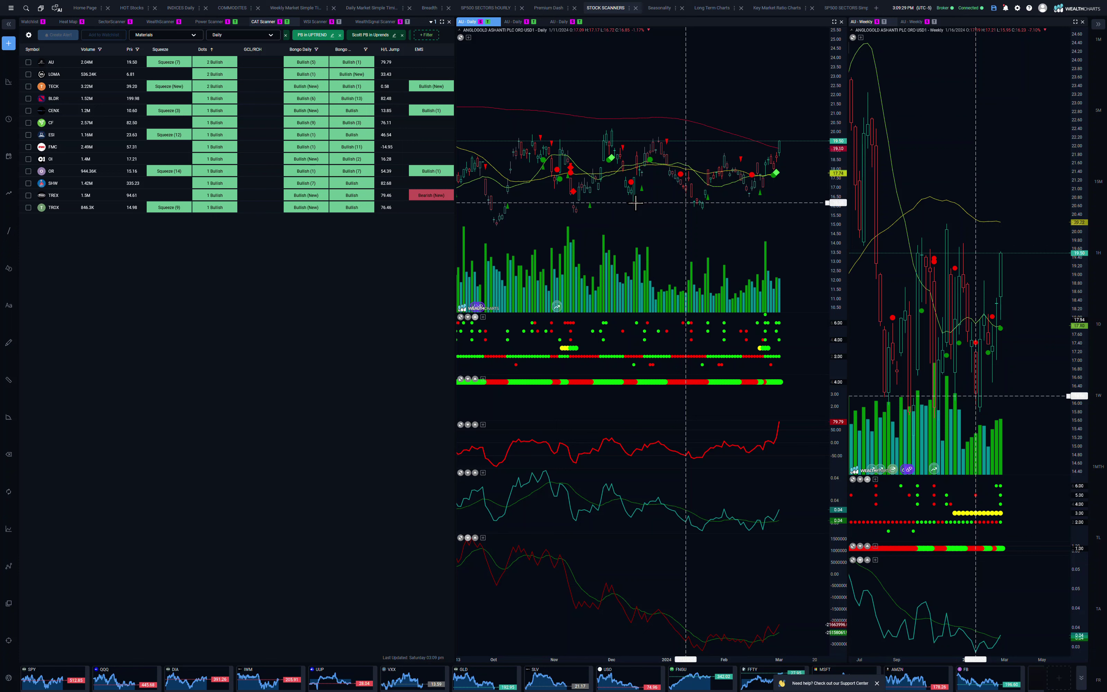
{"action": "scroll", "coordinate": [622, 170], "scroll_direction": "down", "scroll_amount": 2}
{"action": "scroll", "coordinate": [622, 170], "scroll_direction": "down", "scroll_amount": 2}
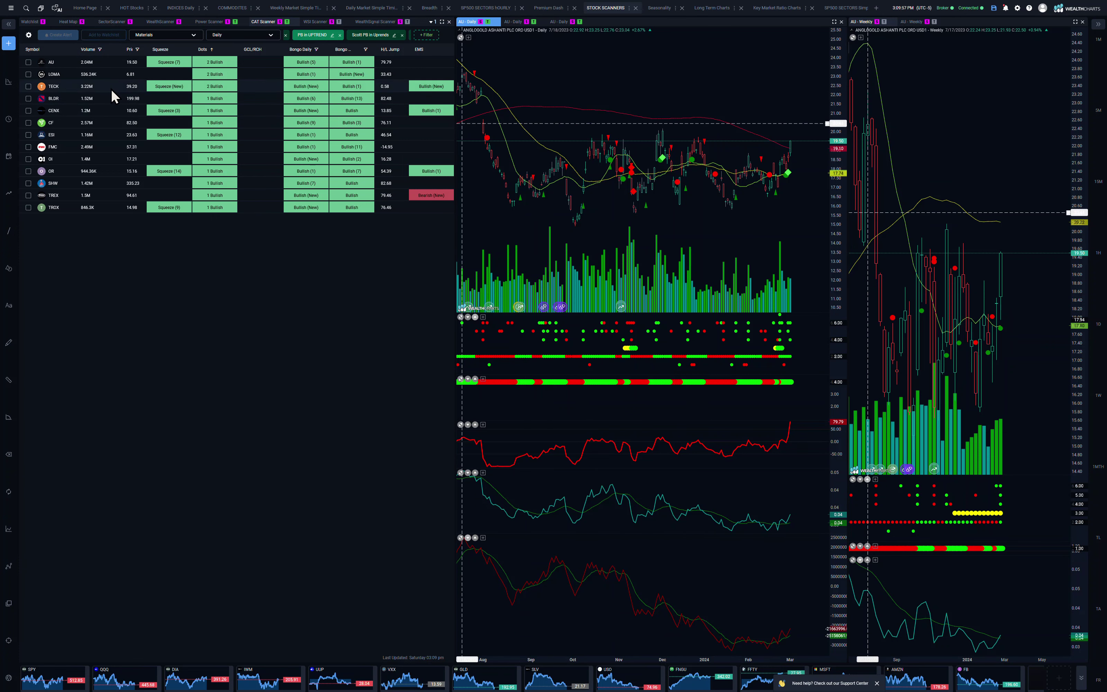
Chart LOMA, then TECK, widening TECK's daily price range.
{"action": "left_click", "coordinate": [56, 73]}
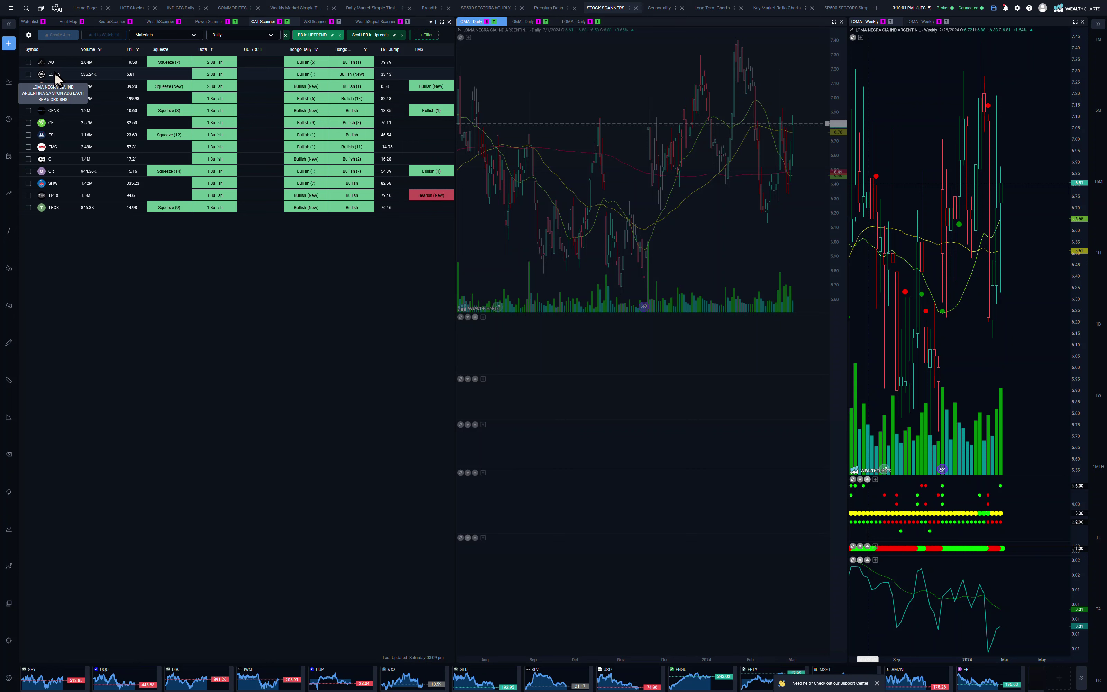
{"action": "left_click", "coordinate": [85, 89]}
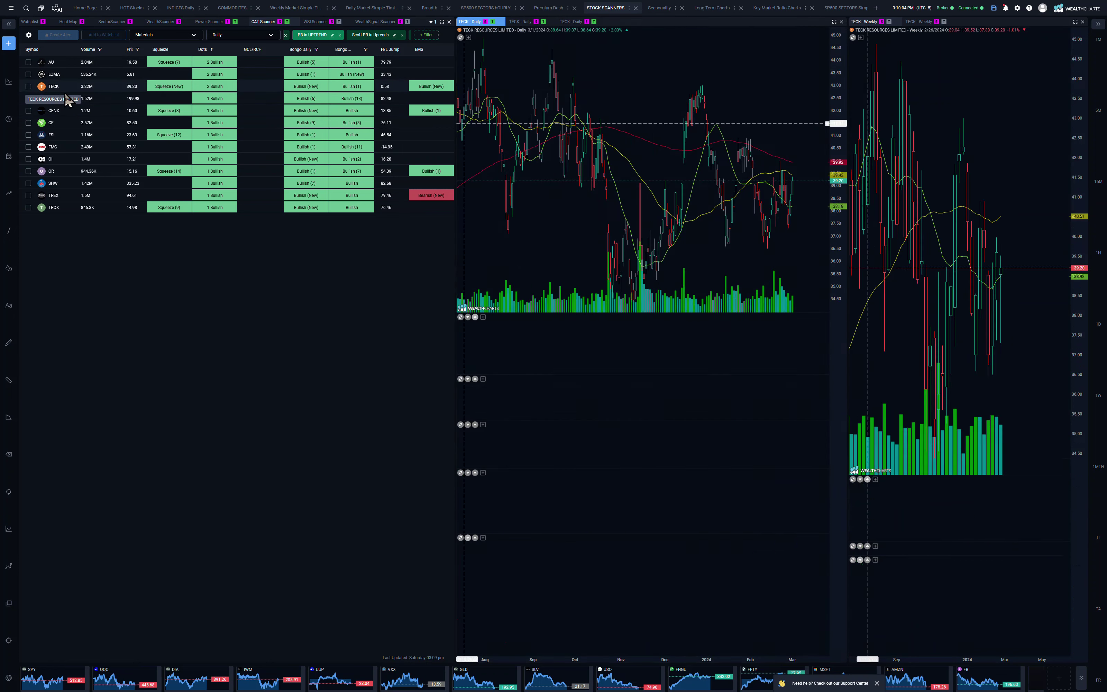
{"action": "left_click_drag", "start_coordinate": [838, 52], "coordinate": [843, 167]}
{"action": "left_click_drag", "start_coordinate": [843, 81], "coordinate": [838, 162]}
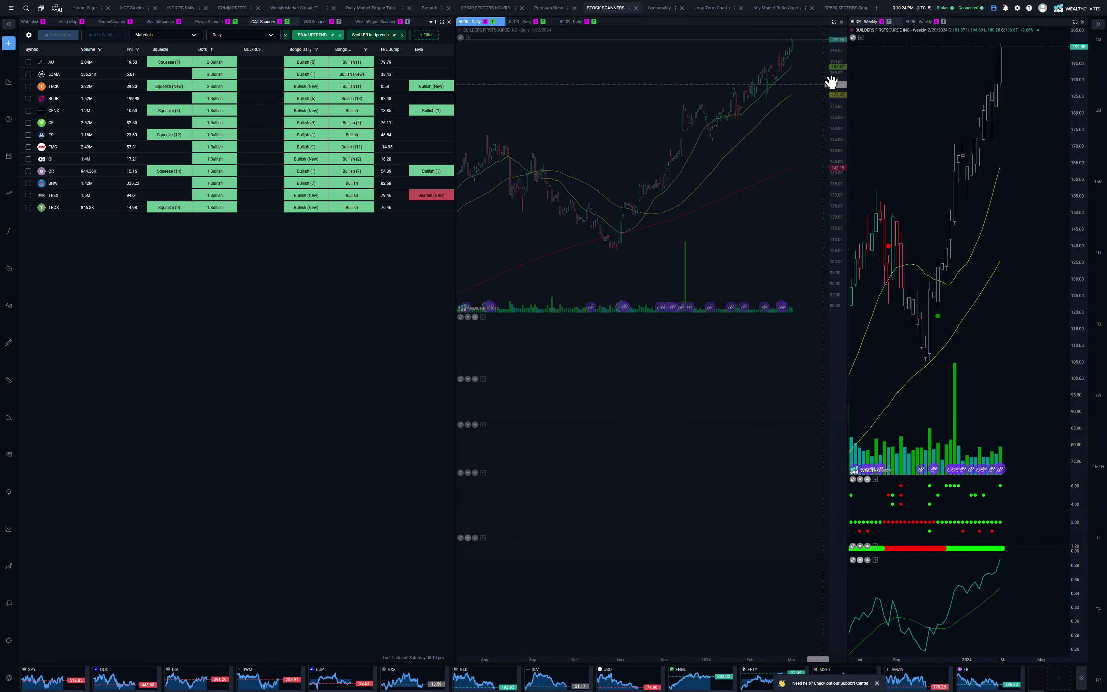
Zoom the BLDR daily chart in, then out to span about October through March.
{"action": "scroll", "coordinate": [749, 178], "scroll_direction": "up", "scroll_amount": 5}
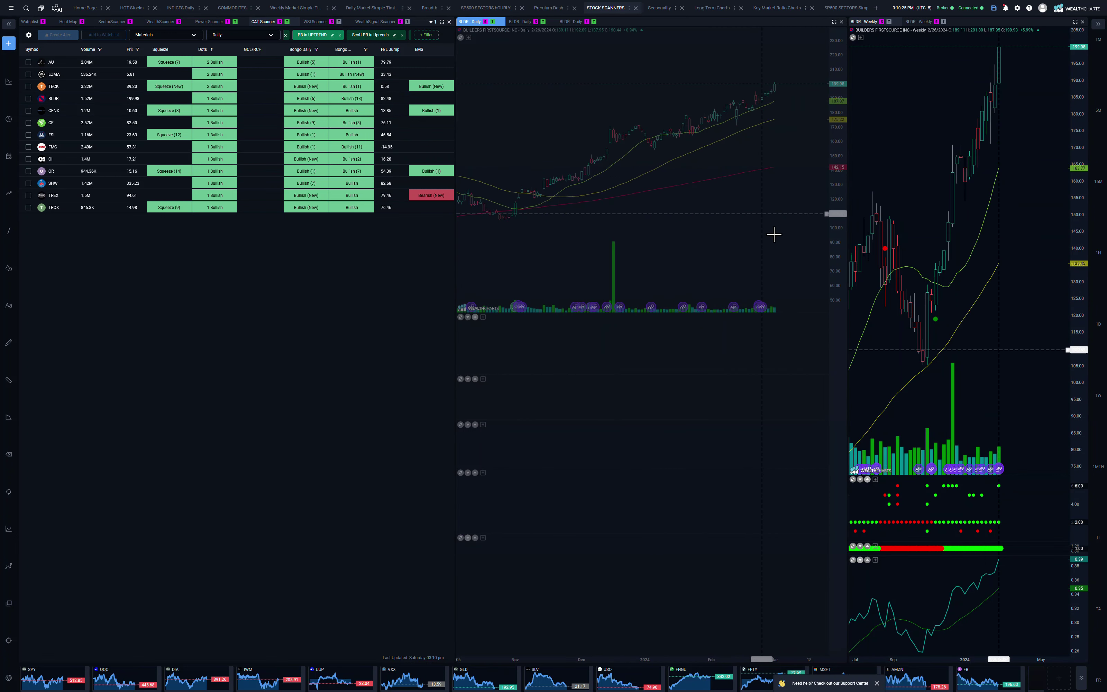
{"action": "scroll", "coordinate": [798, 421], "scroll_direction": "up", "scroll_amount": 1}
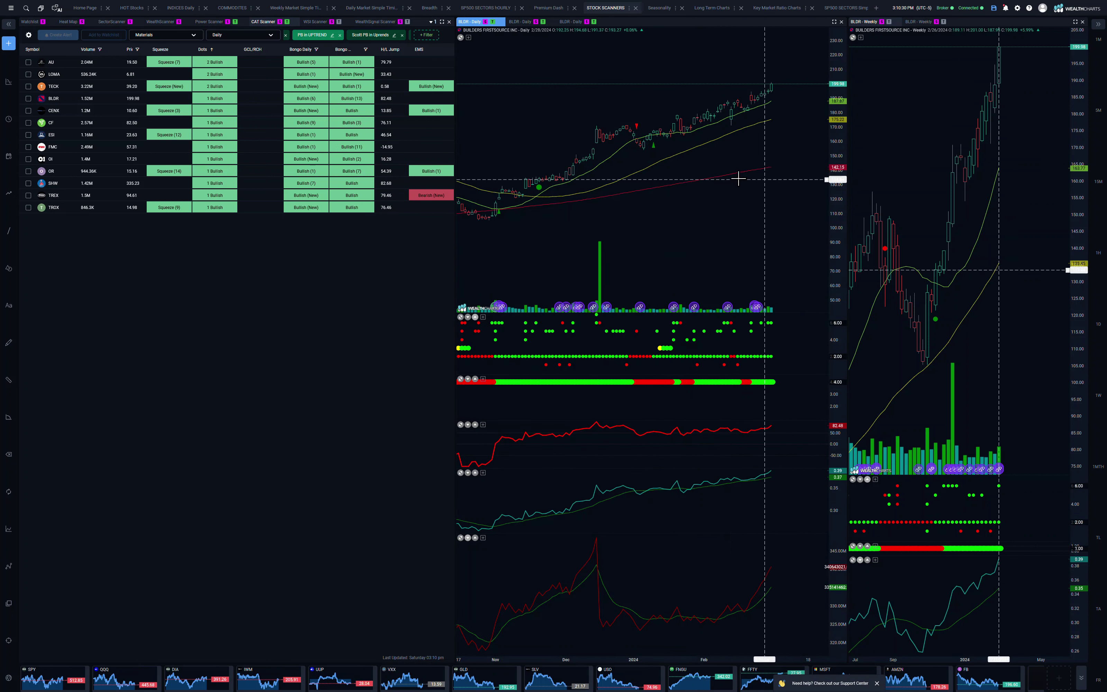
{"action": "scroll", "coordinate": [735, 178], "scroll_direction": "down", "scroll_amount": 2}
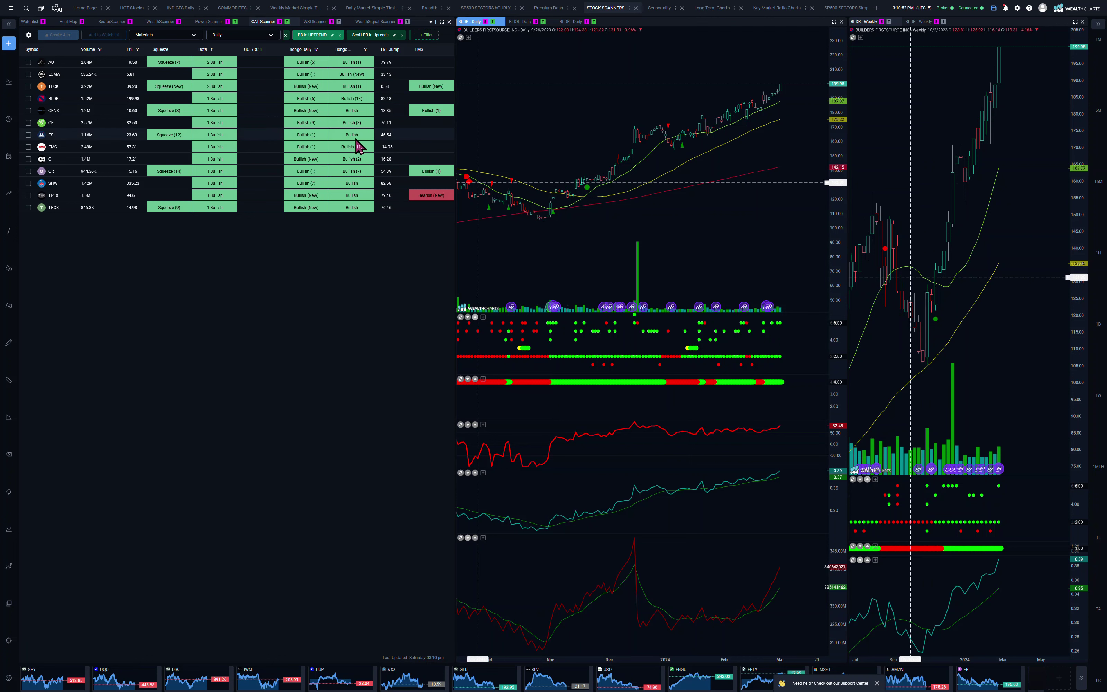
Review FMC, then chart TREX with a wider price range and an October–March daily view.
{"action": "left_click", "coordinate": [55, 146]}
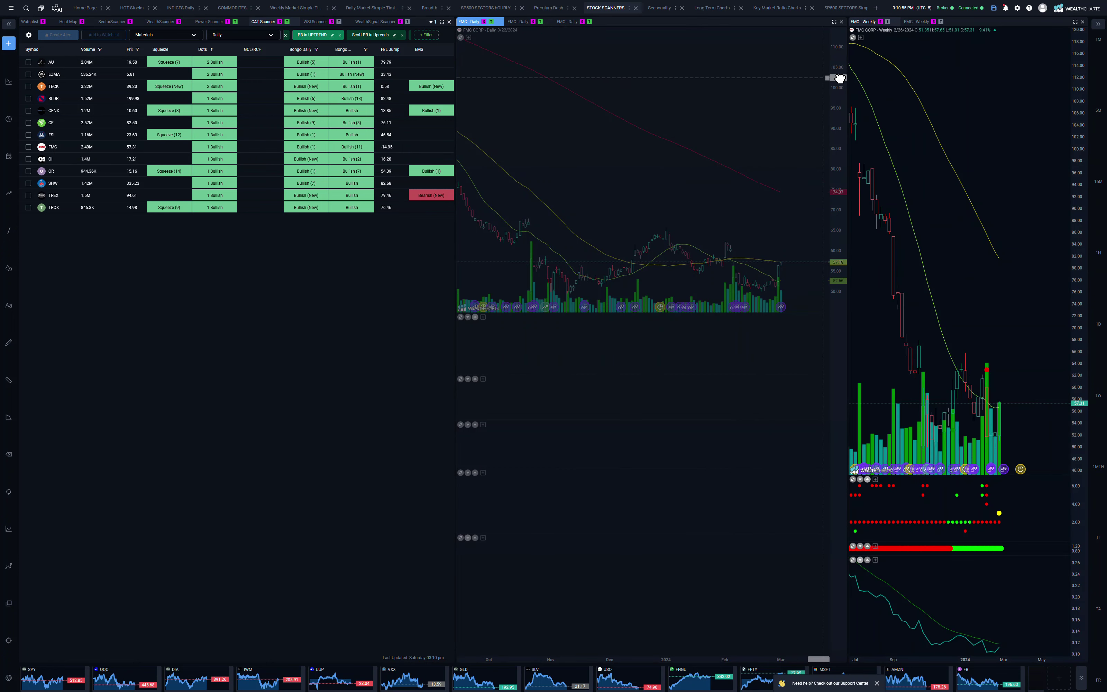
{"action": "scroll", "coordinate": [746, 257], "scroll_direction": "up", "scroll_amount": 4}
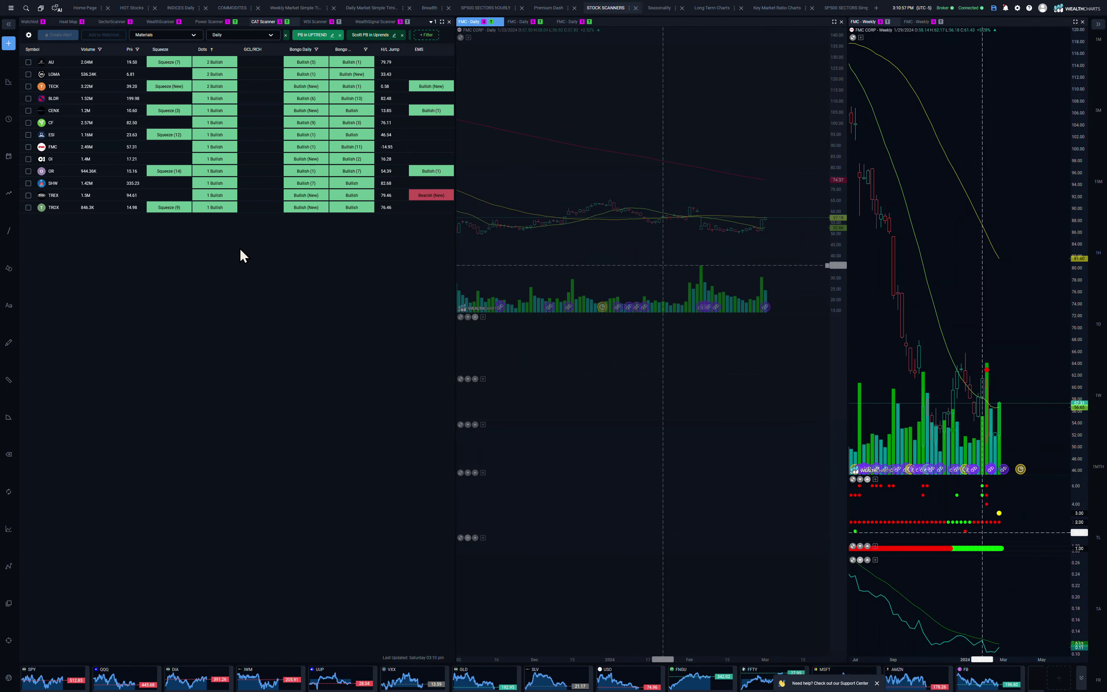
{"action": "left_click", "coordinate": [52, 195]}
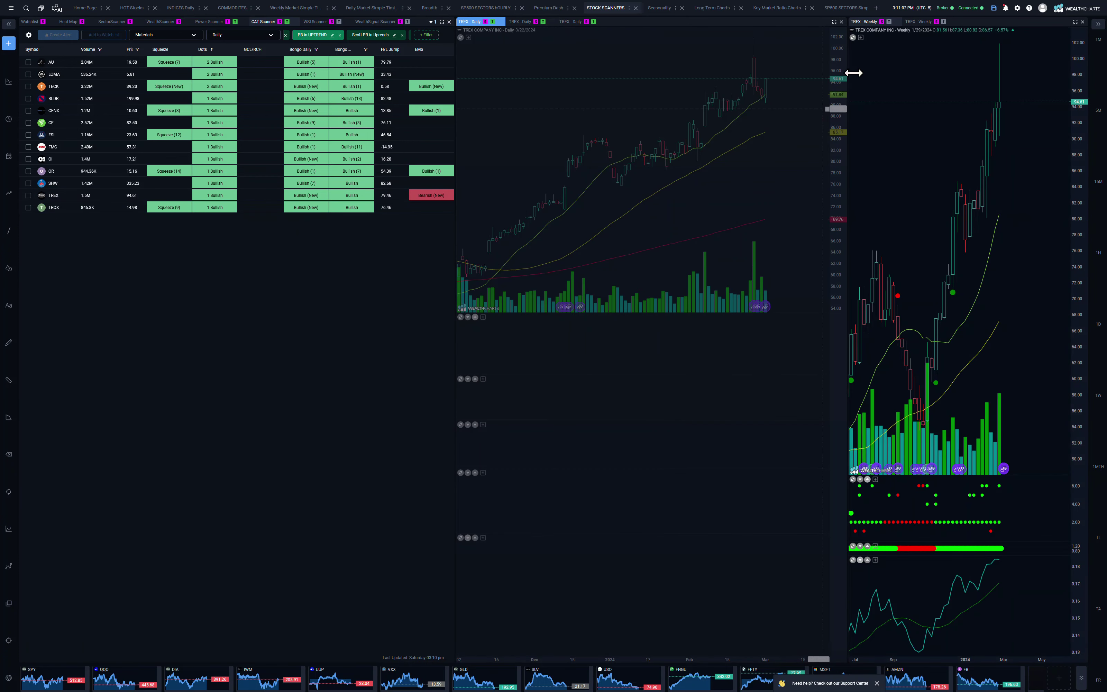
{"action": "left_click_drag", "start_coordinate": [837, 66], "coordinate": [833, 205]}
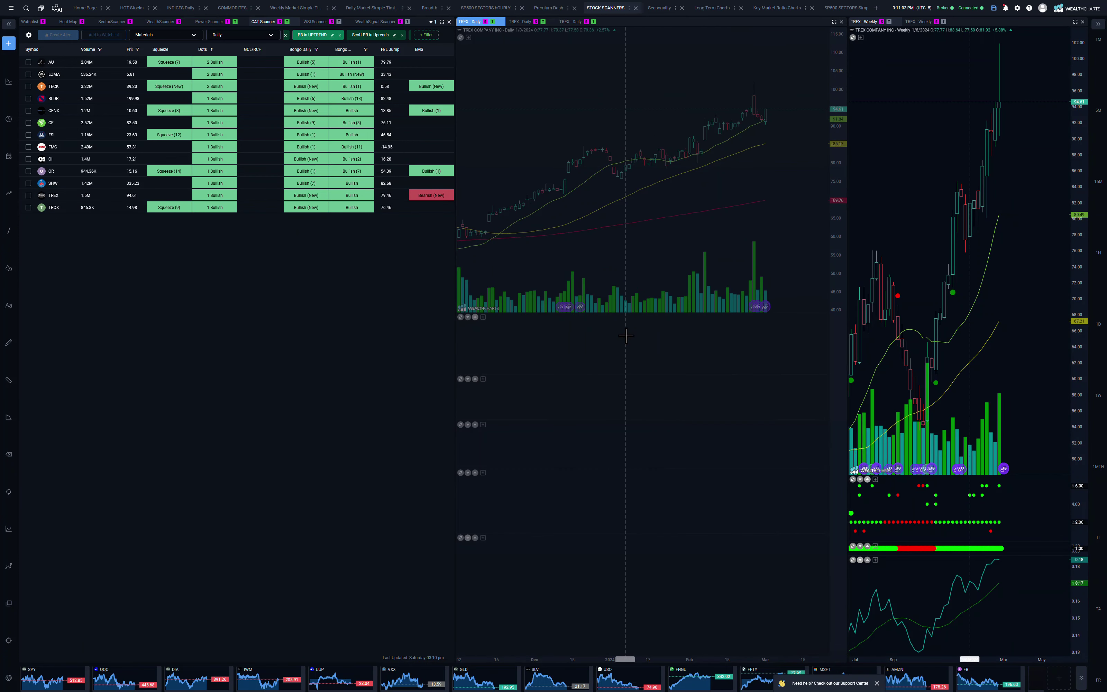
{"action": "scroll", "coordinate": [601, 239], "scroll_direction": "down", "scroll_amount": 4}
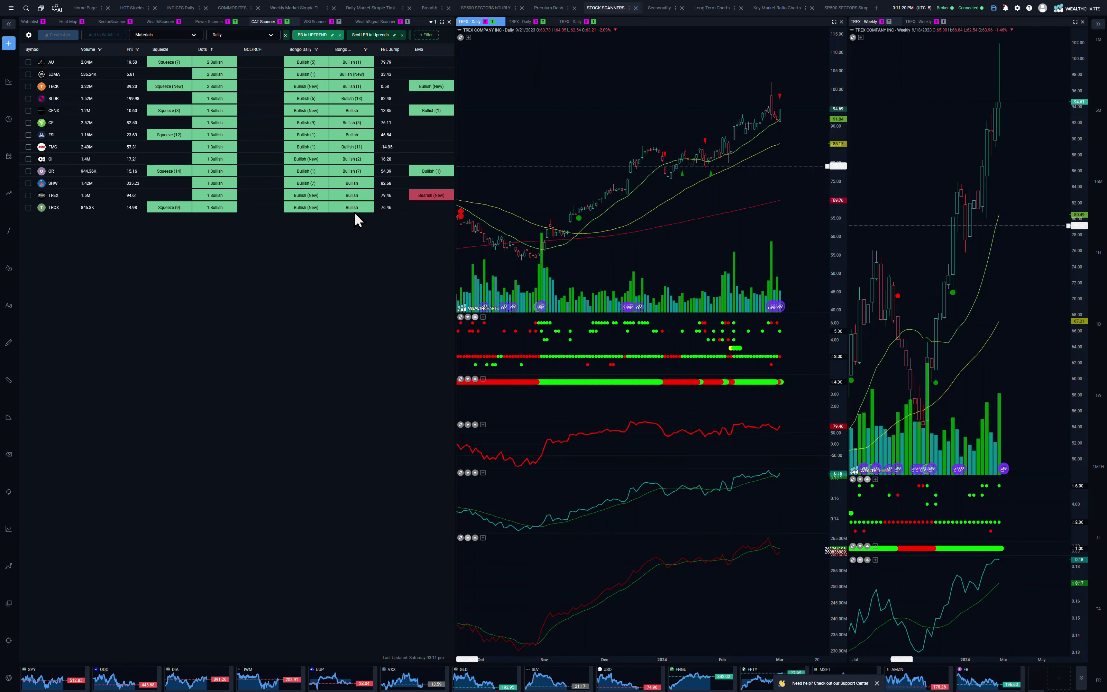
Scan the GNOM Global X Genomic and Biotech list, then chart RGNX and ARWR.
{"action": "left_click", "coordinate": [164, 37]}
{"action": "scroll", "coordinate": [156, 72], "scroll_direction": "up", "scroll_amount": 2}
{"action": "scroll", "coordinate": [156, 73], "scroll_direction": "down", "scroll_amount": 3}
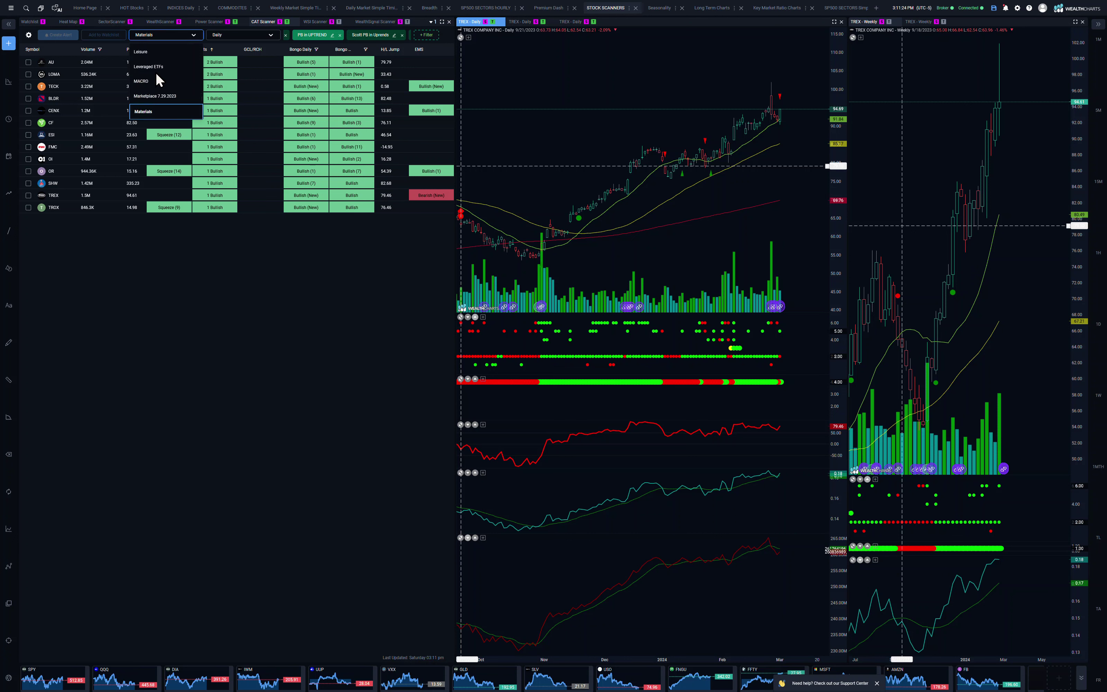
{"action": "scroll", "coordinate": [155, 73], "scroll_direction": "down", "scroll_amount": 3}
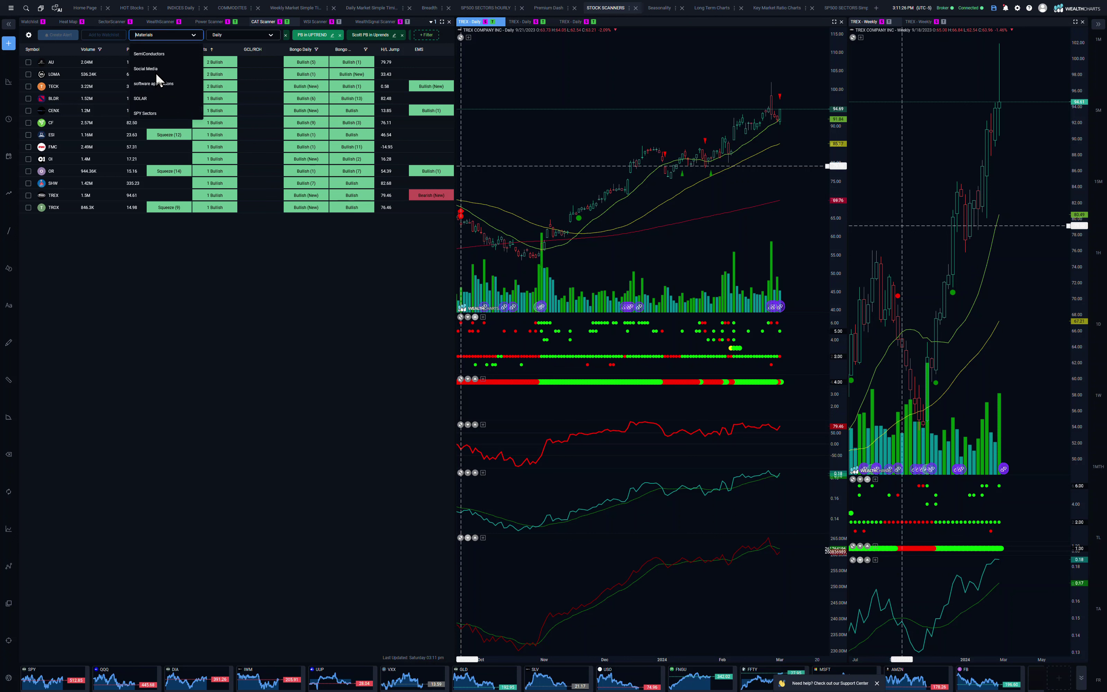
{"action": "scroll", "coordinate": [155, 72], "scroll_direction": "up", "scroll_amount": 2}
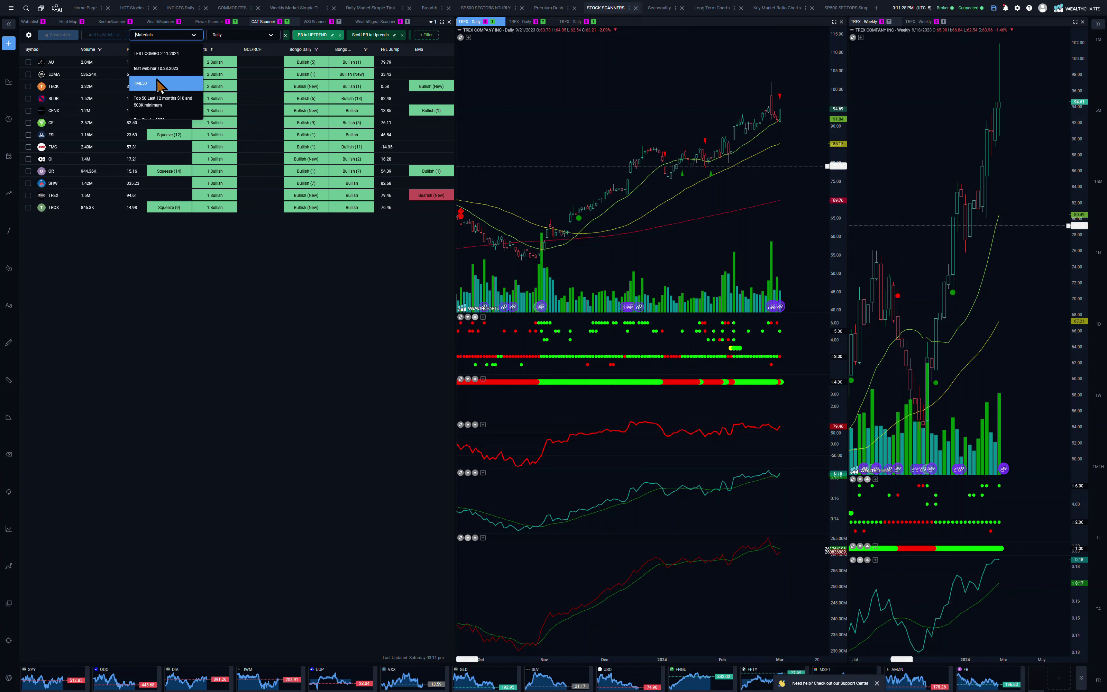
{"action": "scroll", "coordinate": [159, 92], "scroll_direction": "up", "scroll_amount": 3}
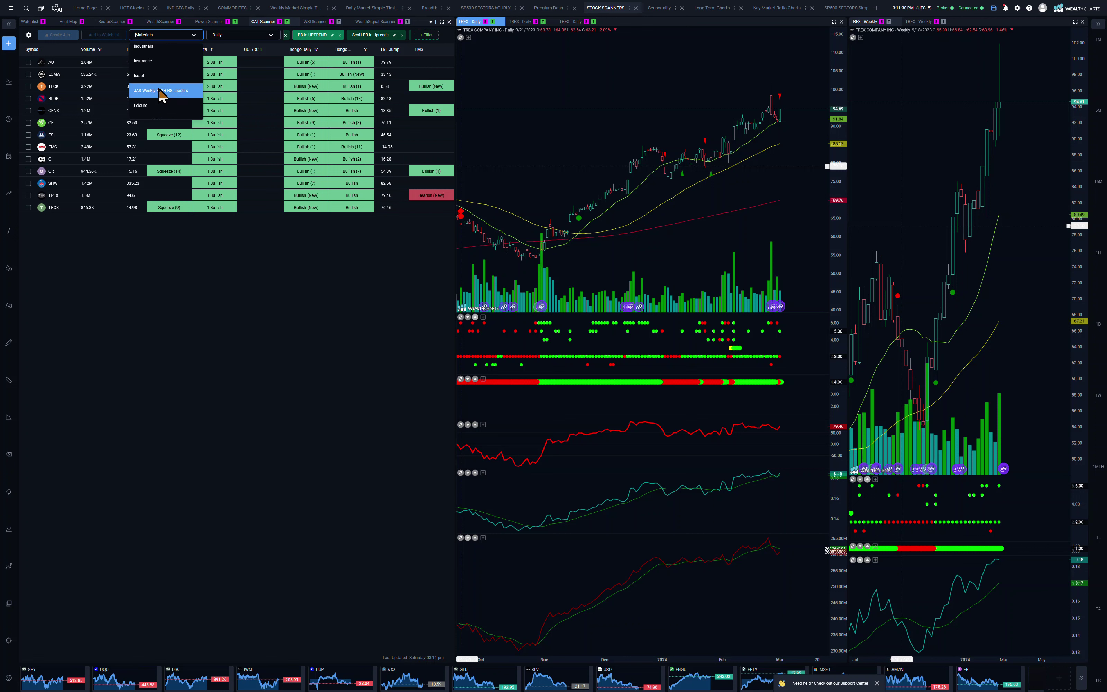
{"action": "scroll", "coordinate": [159, 92], "scroll_direction": "up", "scroll_amount": 3}
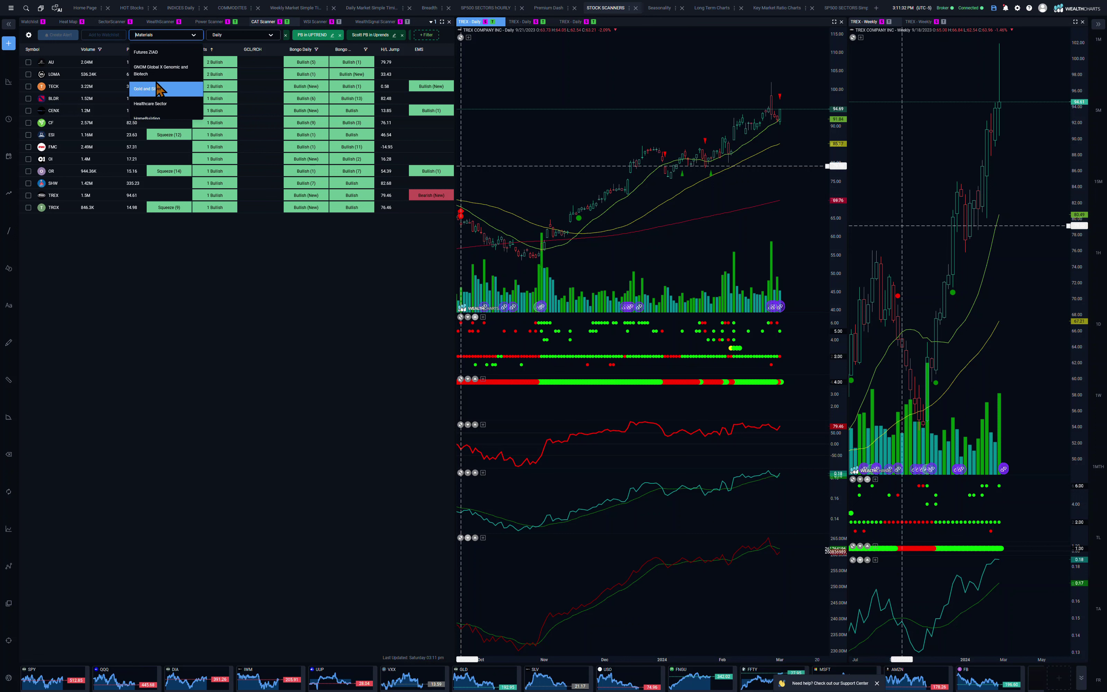
{"action": "left_click", "coordinate": [166, 86]}
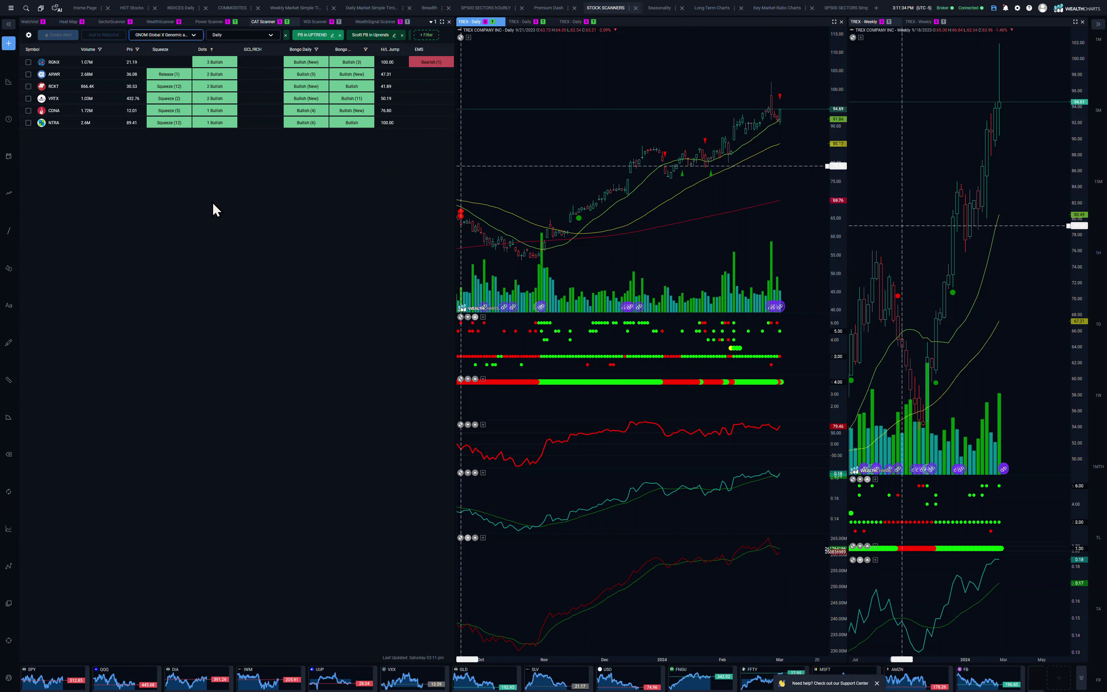
{"action": "left_click", "coordinate": [63, 62]}
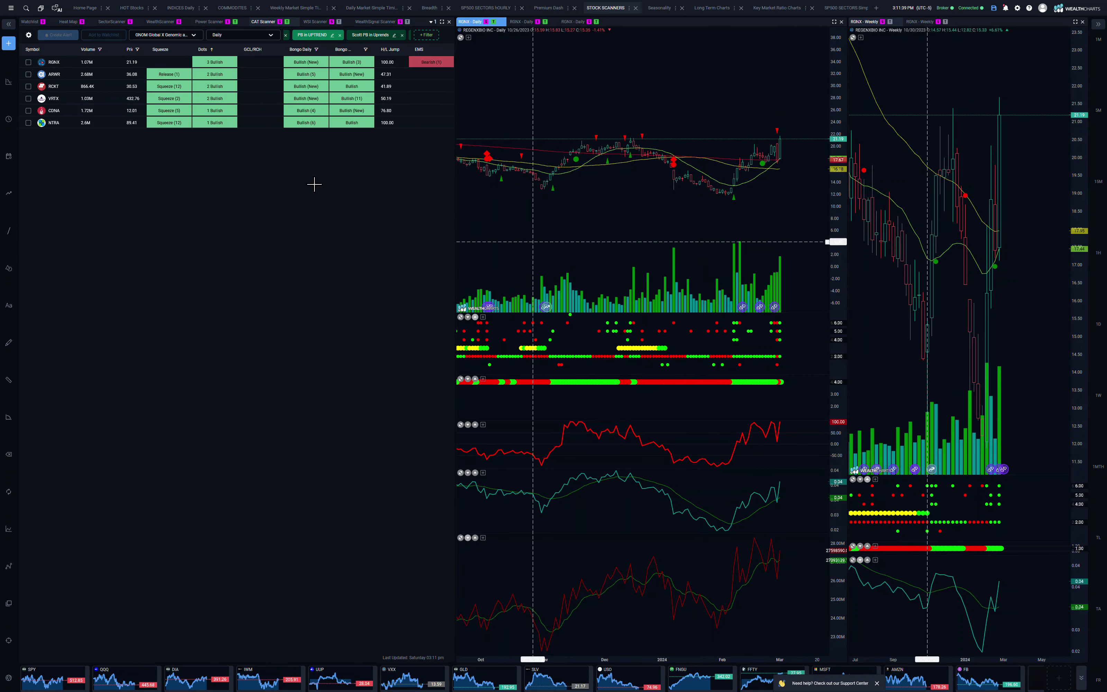
{"action": "left_click", "coordinate": [57, 75]}
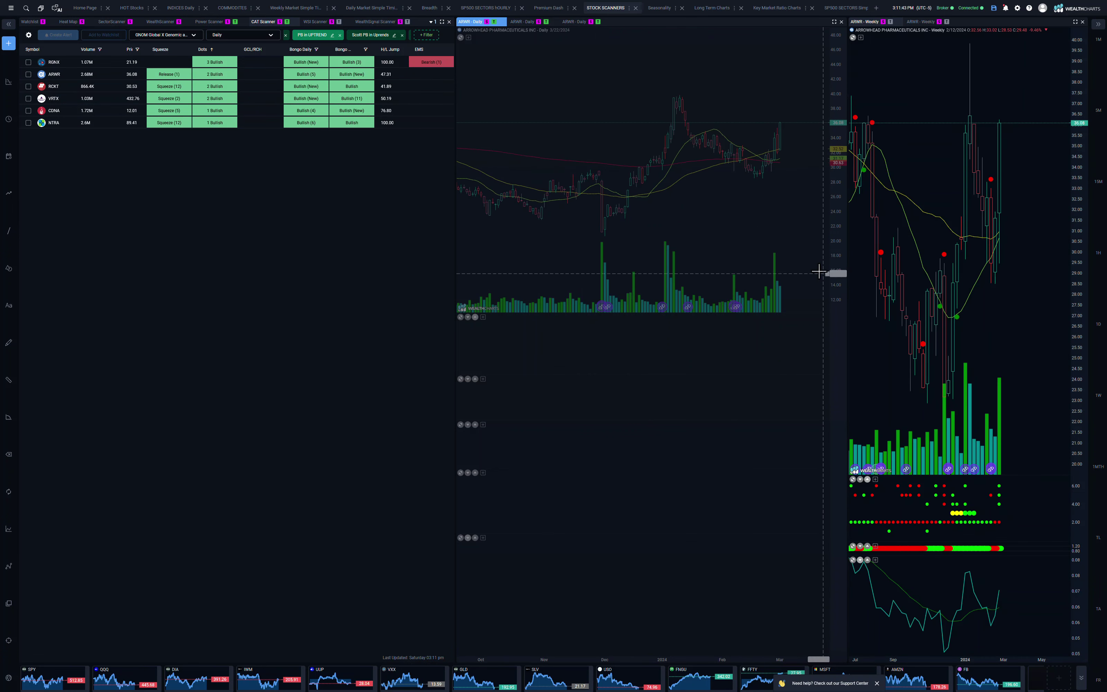
Zoom the ARWR daily chart out, then in to cover mid-December through March.
{"action": "scroll", "coordinate": [754, 227], "scroll_direction": "down", "scroll_amount": 5}
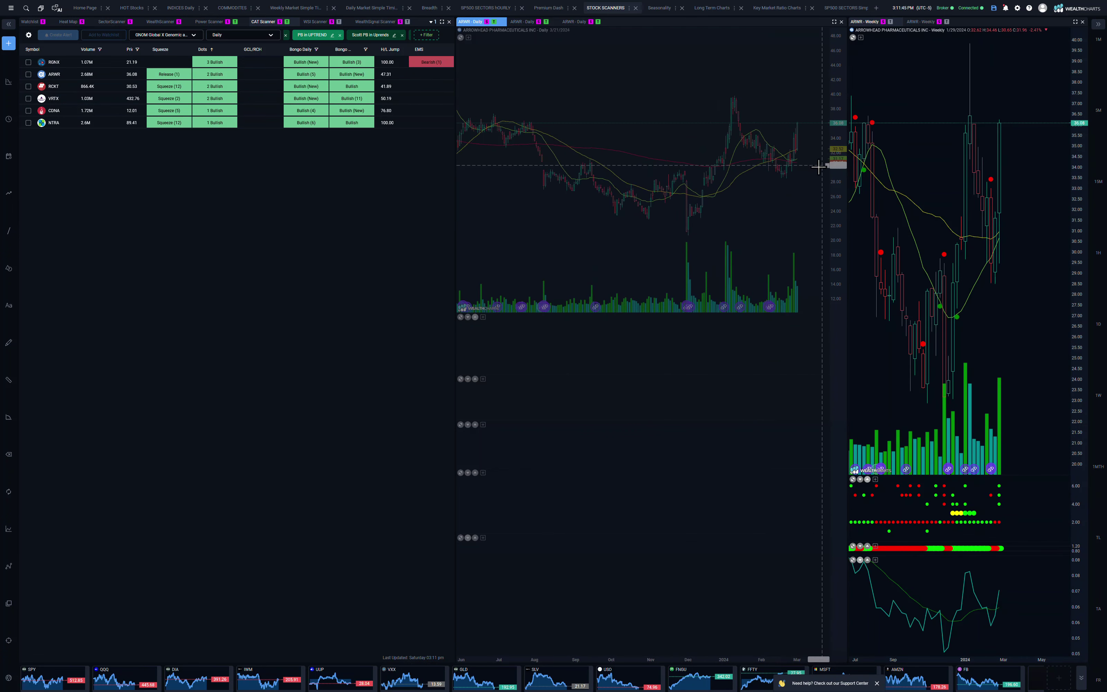
{"action": "scroll", "coordinate": [804, 151], "scroll_direction": "up", "scroll_amount": 5}
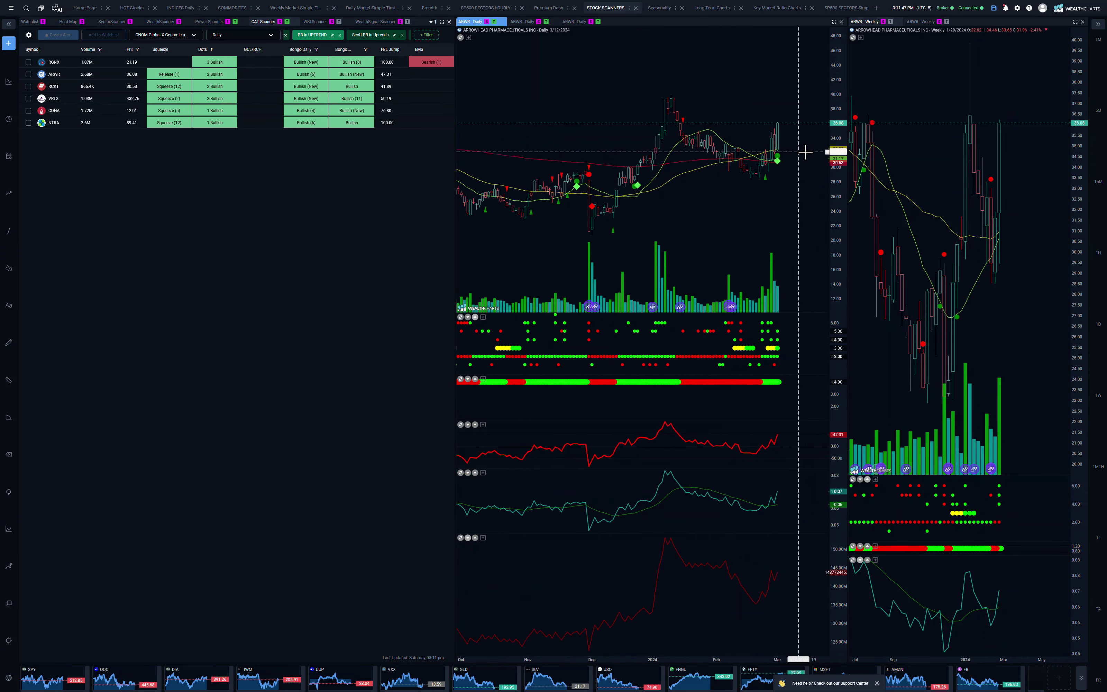
{"action": "scroll", "coordinate": [804, 152], "scroll_direction": "up", "scroll_amount": 2}
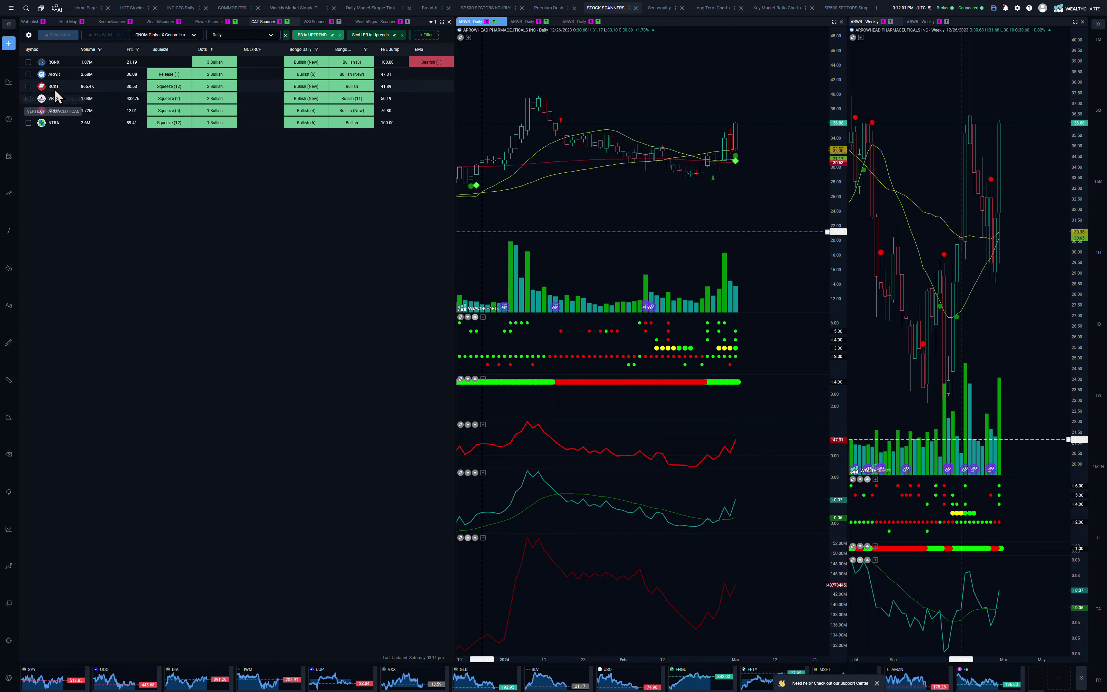
Advance to RCKT, then chart VRTX, CDNA with a rescaled price axis, and NTRA.
{"action": "key", "text": "Down"}
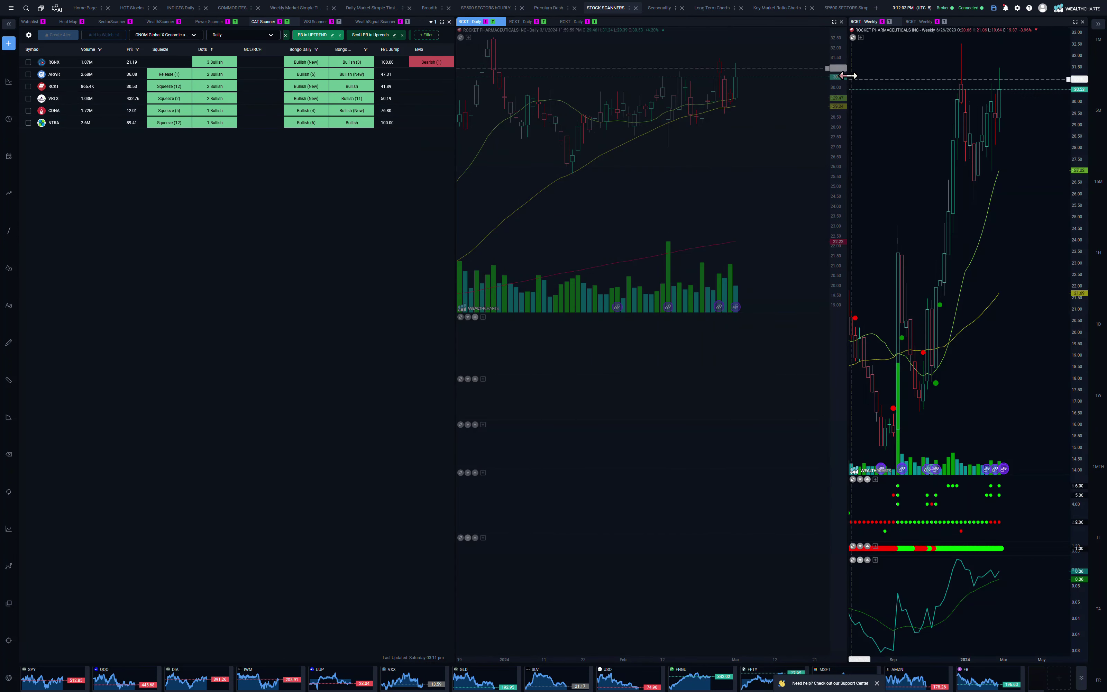
{"action": "scroll", "coordinate": [673, 188], "scroll_direction": "down", "scroll_amount": 5}
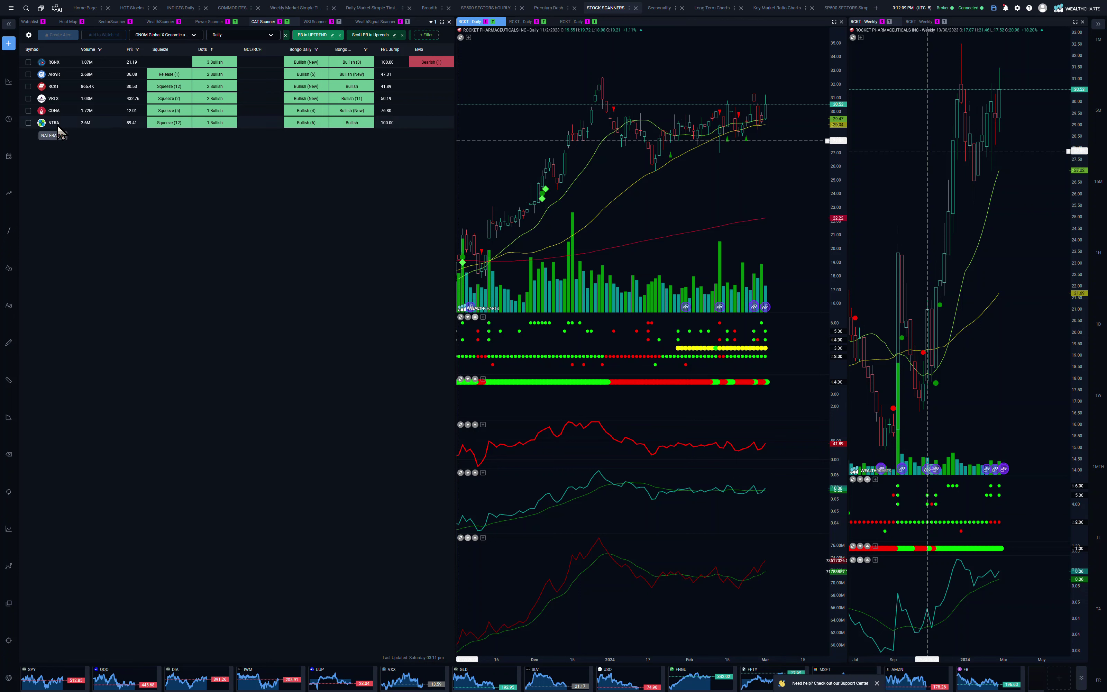
{"action": "left_click", "coordinate": [54, 99]}
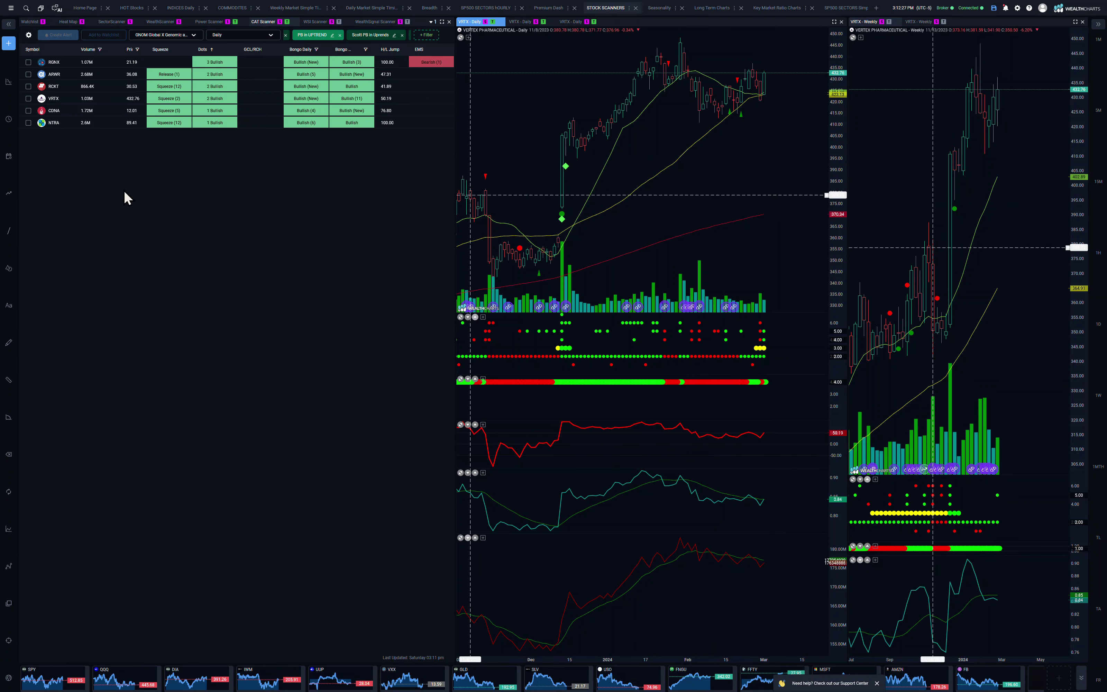
{"action": "left_click", "coordinate": [52, 111]}
{"action": "left_click_drag", "start_coordinate": [836, 54], "coordinate": [843, 240]}
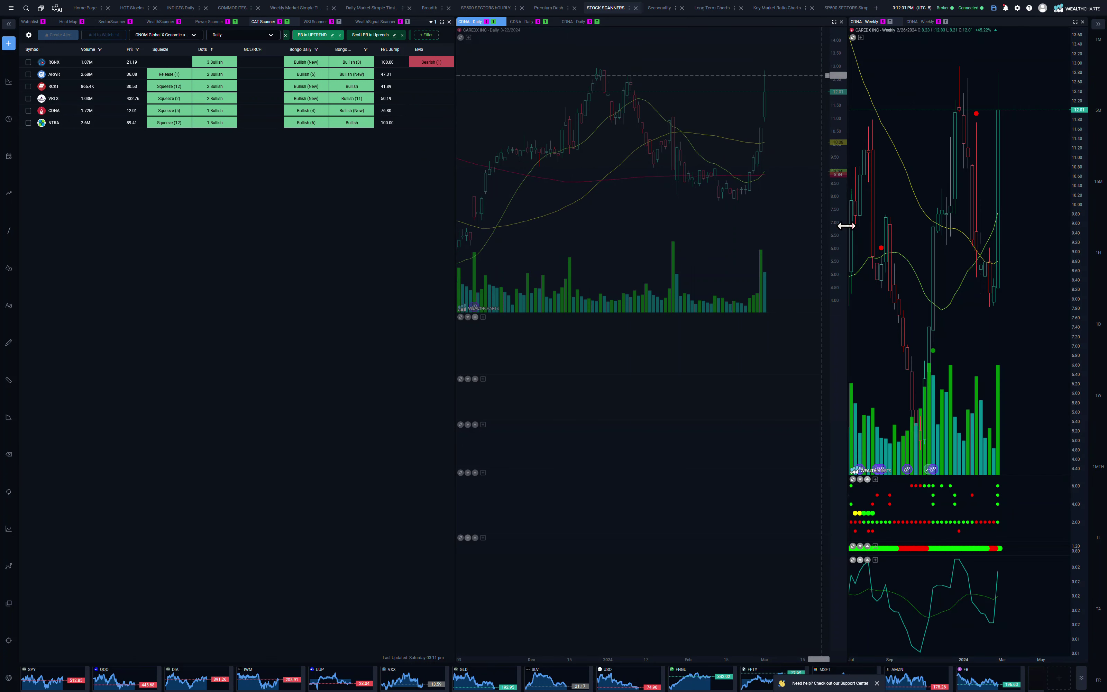
{"action": "left_click_drag", "start_coordinate": [841, 104], "coordinate": [834, 368]}
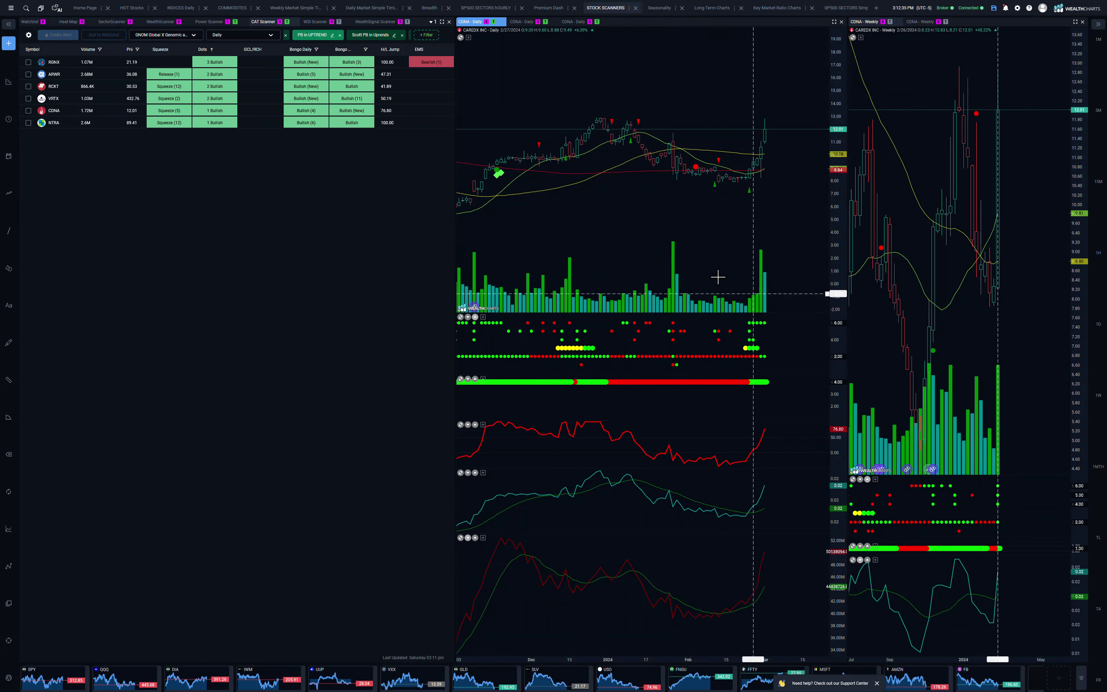
{"action": "left_click", "coordinate": [57, 121]}
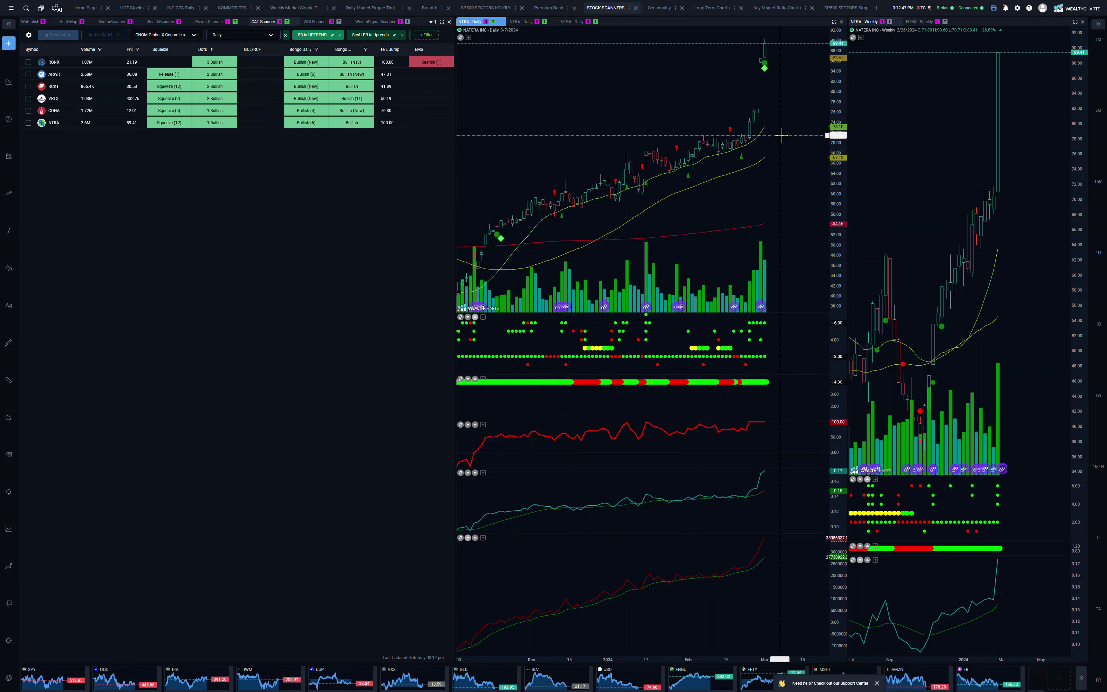
Load the SemiConductors list and sort it with the most bullish Dots first.
{"action": "left_click", "coordinate": [158, 40]}
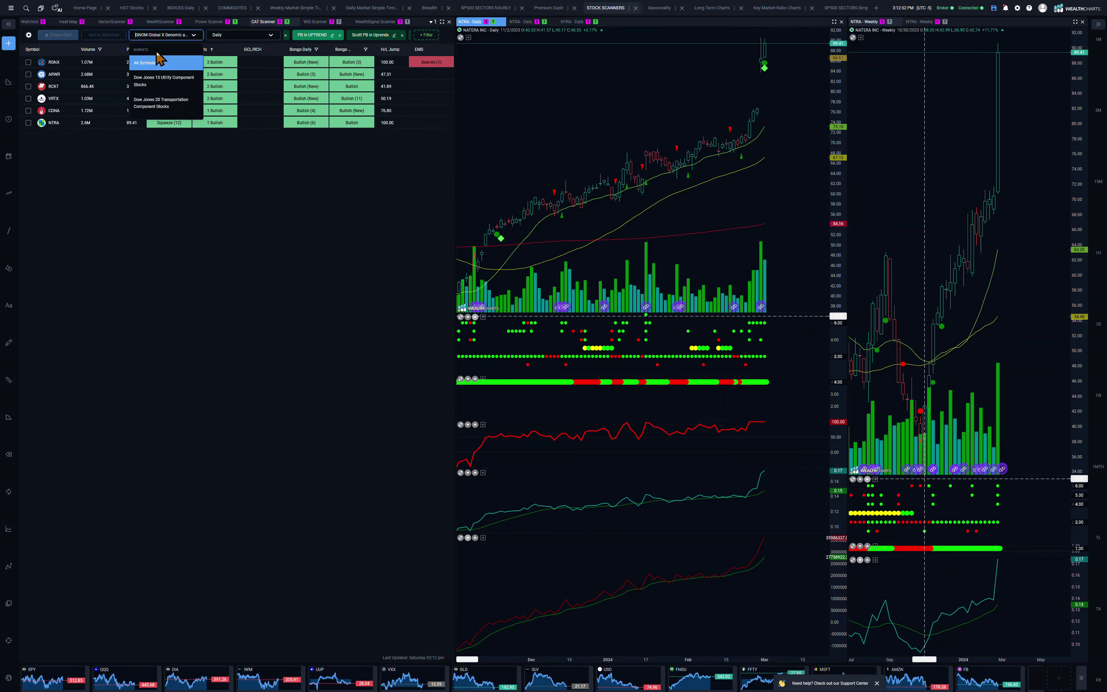
{"action": "scroll", "coordinate": [160, 78], "scroll_direction": "down", "scroll_amount": 5}
{"action": "scroll", "coordinate": [161, 75], "scroll_direction": "down", "scroll_amount": 6}
{"action": "scroll", "coordinate": [161, 80], "scroll_direction": "down", "scroll_amount": 5}
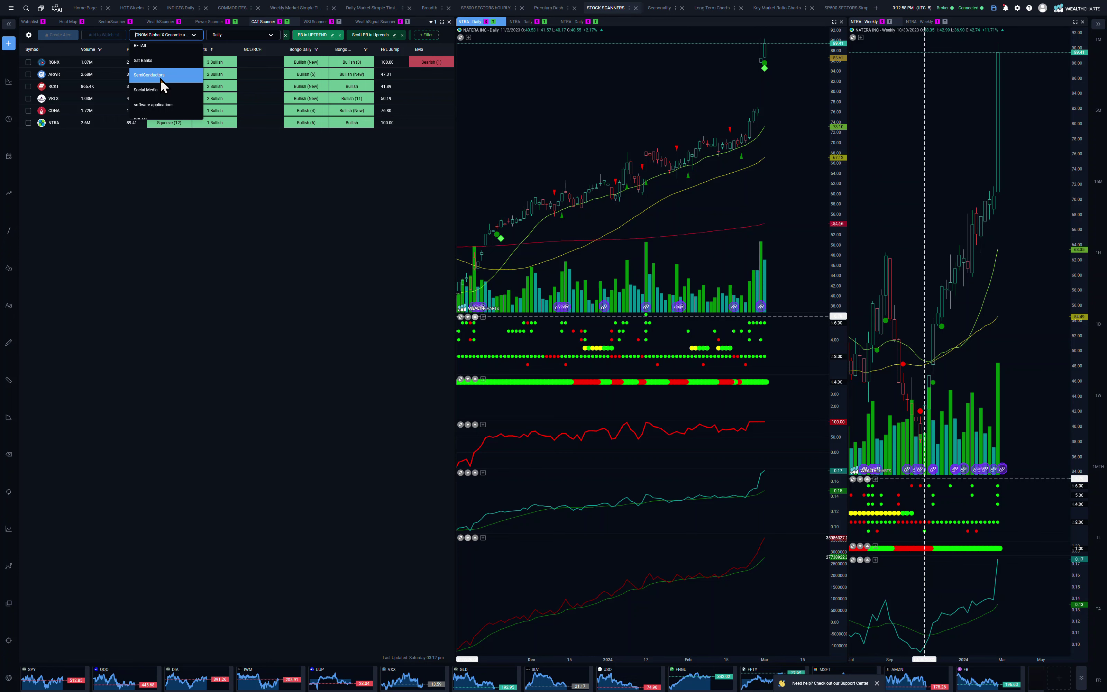
{"action": "left_click", "coordinate": [161, 78]}
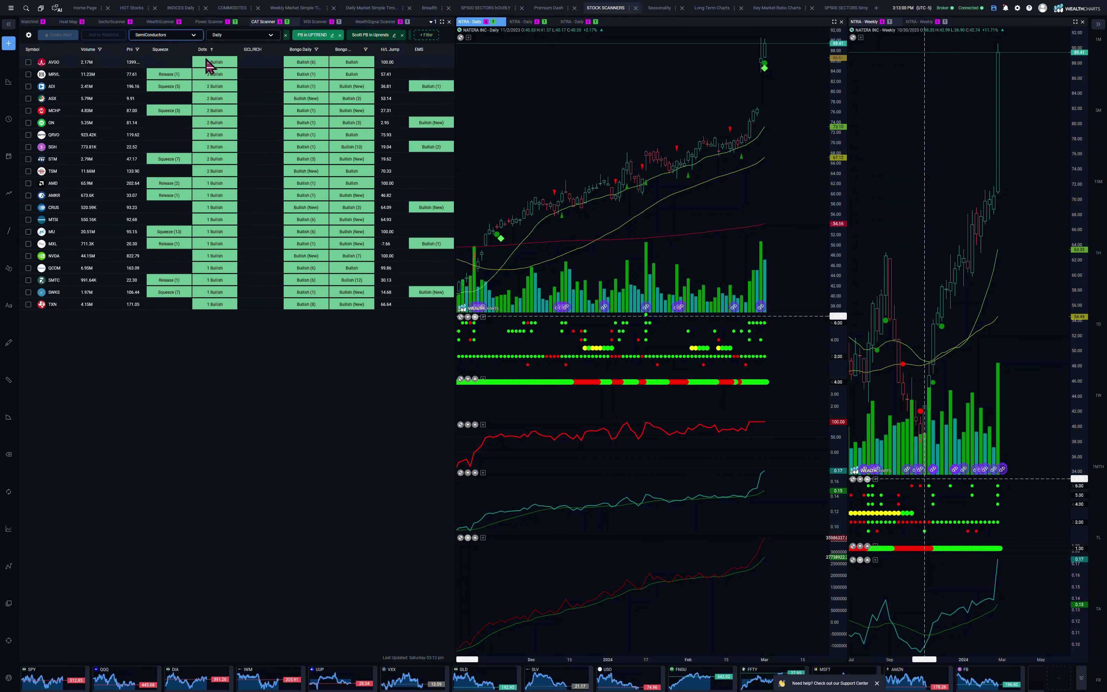
{"action": "left_click", "coordinate": [206, 49]}
{"action": "left_click", "coordinate": [207, 50]}
{"action": "left_click", "coordinate": [209, 53]}
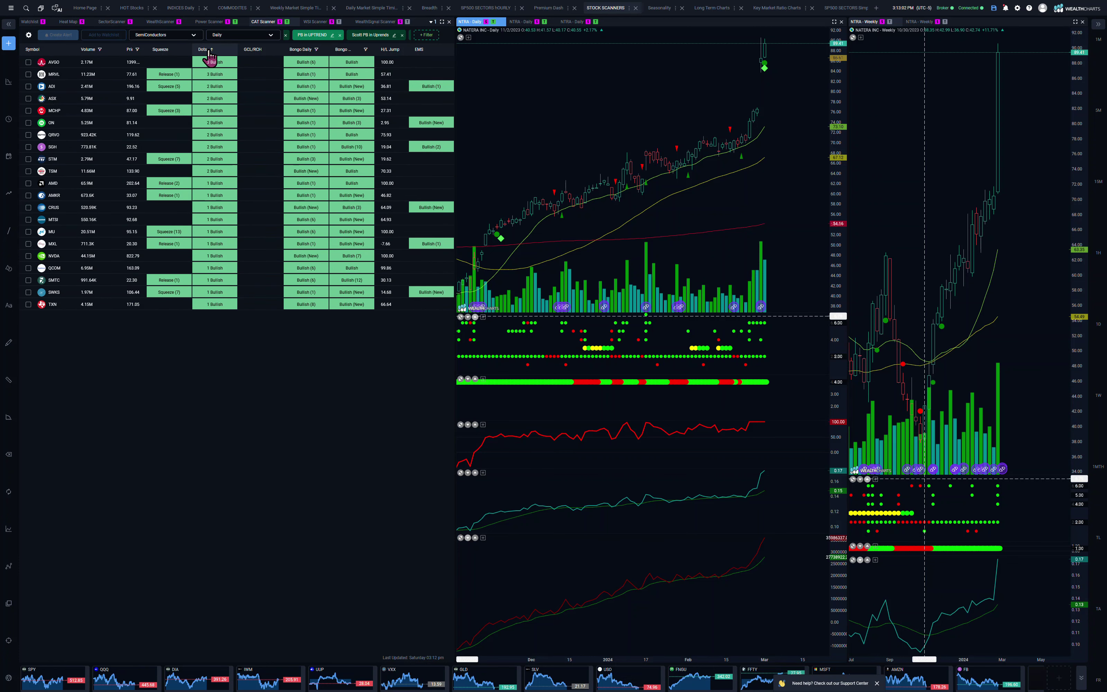
Chart AVGO, MRVL and ADI in turn, rescaling each daily price axis.
{"action": "left_click", "coordinate": [54, 65]}
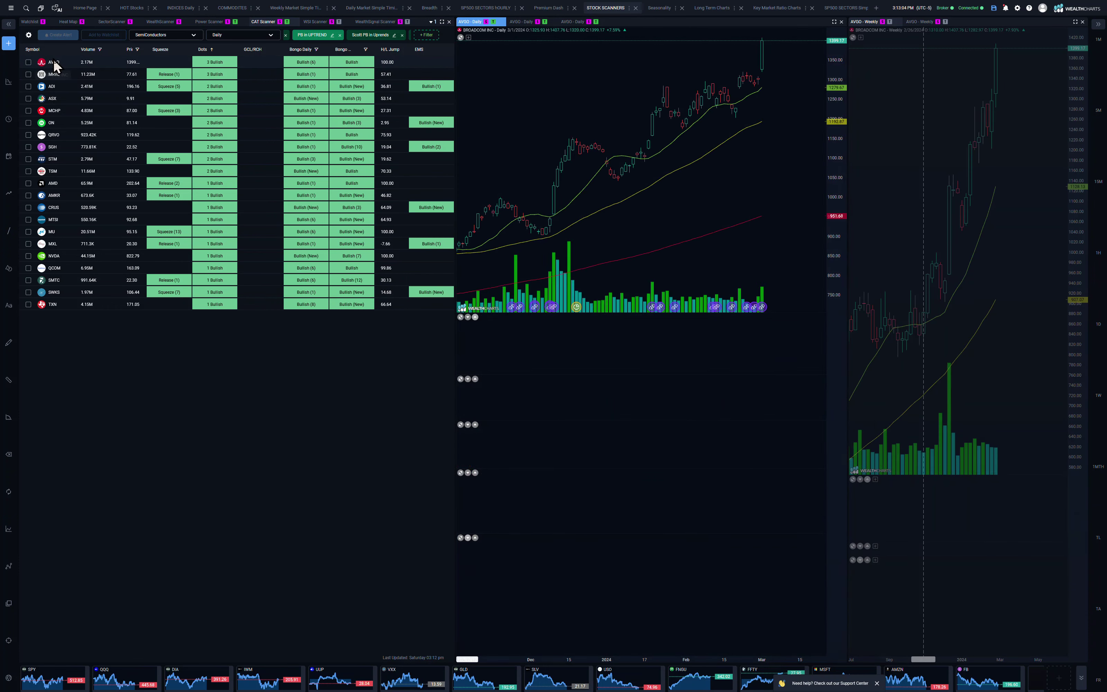
{"action": "left_click_drag", "start_coordinate": [842, 85], "coordinate": [844, 261]}
{"action": "left_click_drag", "start_coordinate": [840, 122], "coordinate": [842, 146]}
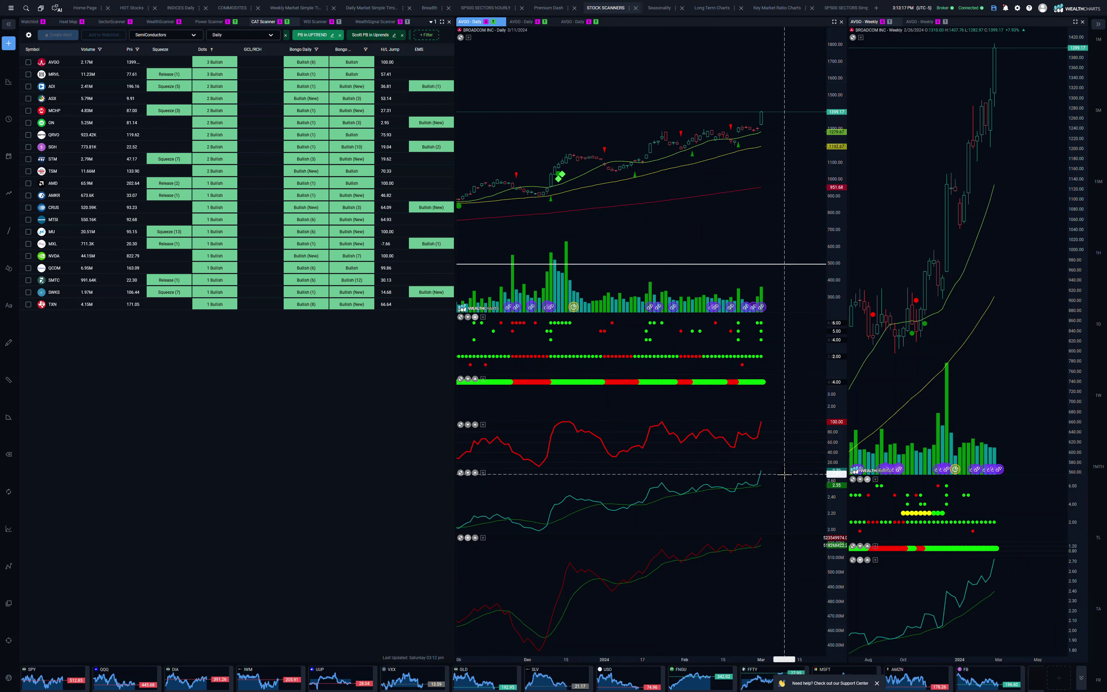
{"action": "left_click", "coordinate": [57, 73]}
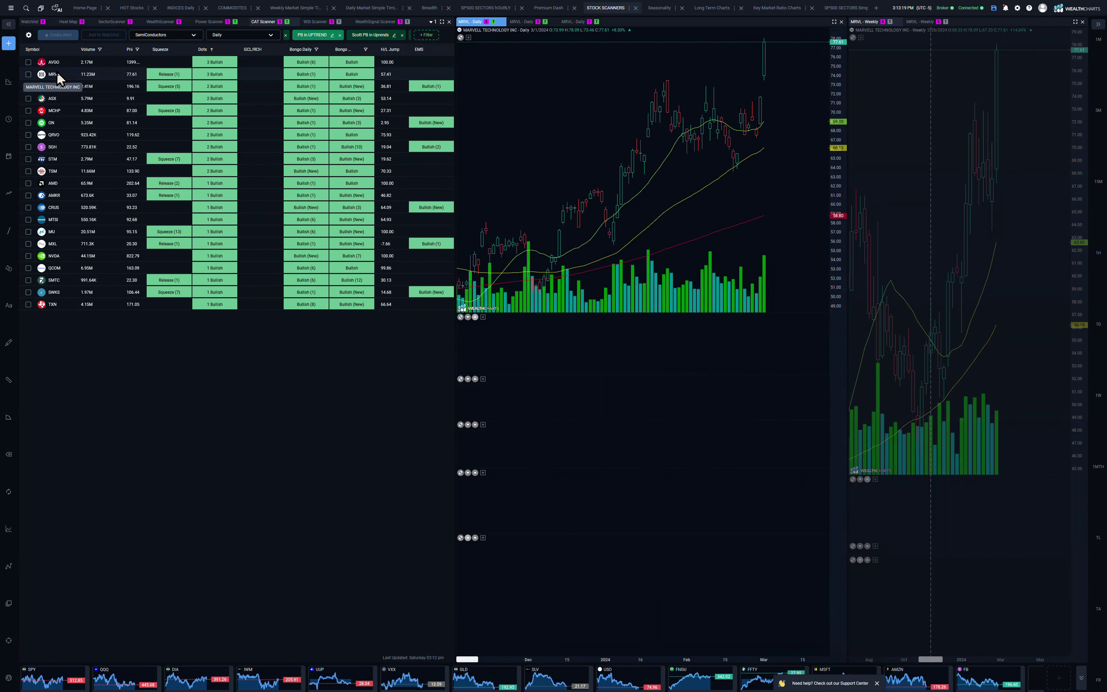
{"action": "left_click_drag", "start_coordinate": [836, 107], "coordinate": [831, 260]}
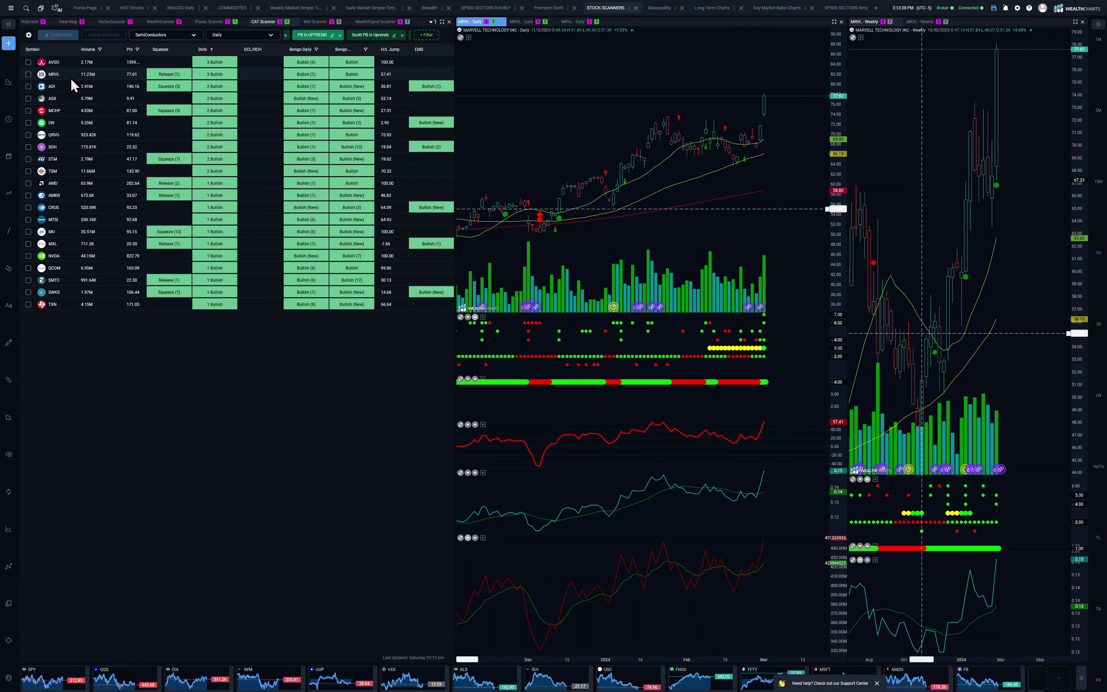
{"action": "left_click", "coordinate": [52, 85]}
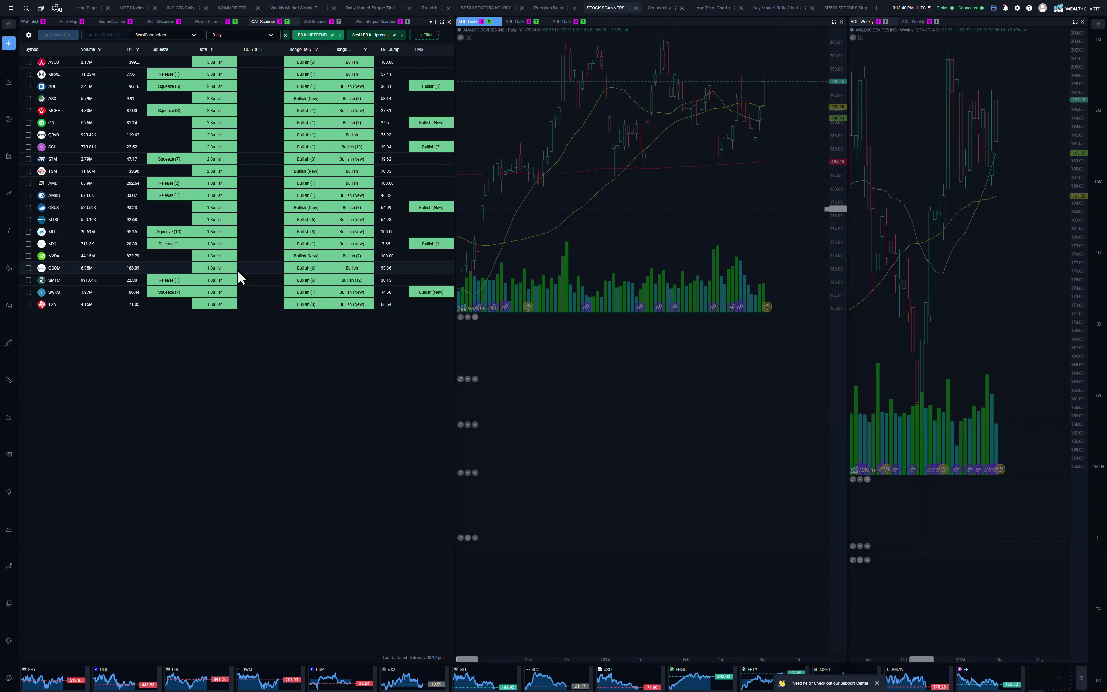
{"action": "left_click_drag", "start_coordinate": [838, 87], "coordinate": [791, 254]}
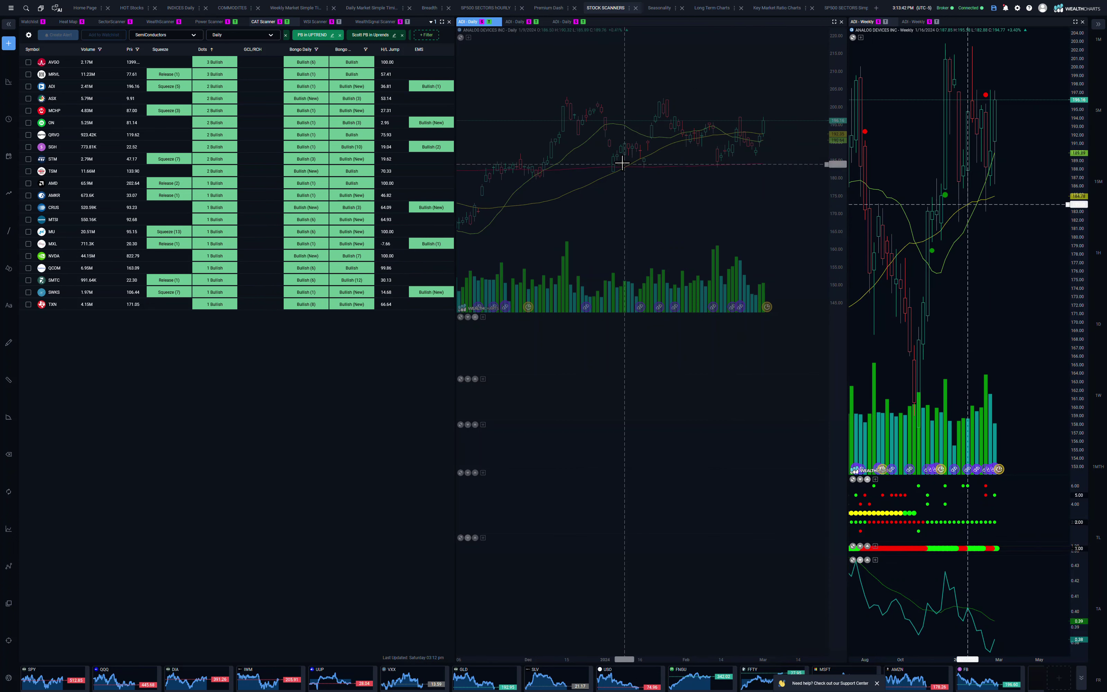
{"action": "scroll", "coordinate": [622, 163], "scroll_direction": "up", "scroll_amount": 3}
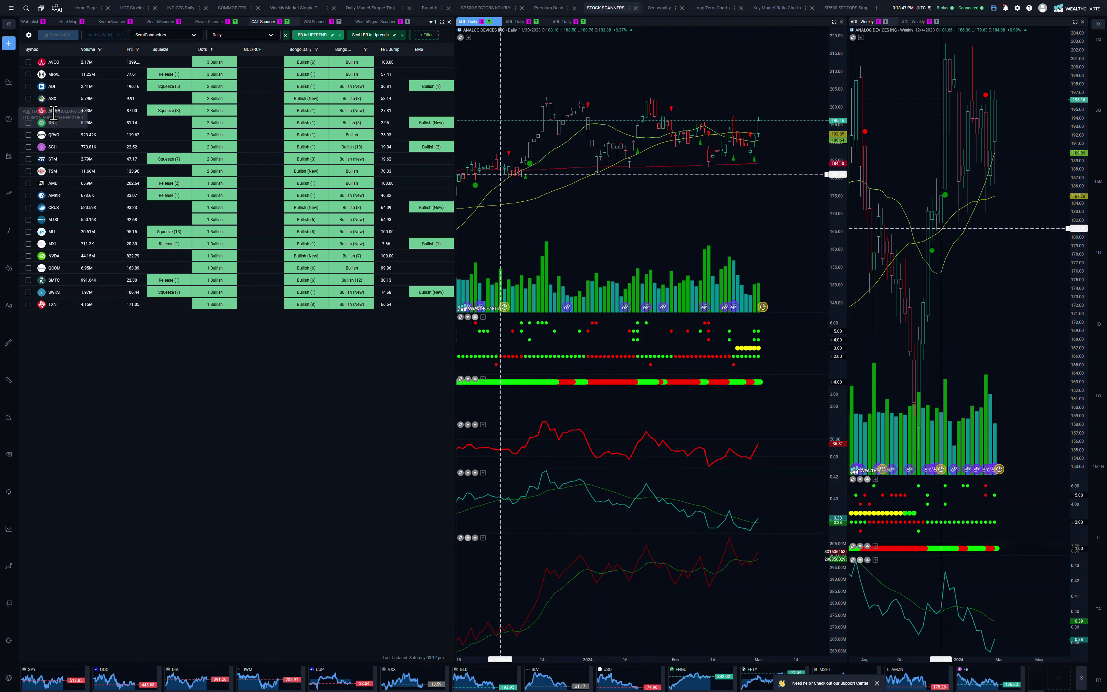
Chart TSM, AMD and MRVL in turn, rescaling each daily price axis, and finish on AMD.
{"action": "left_click", "coordinate": [53, 171]}
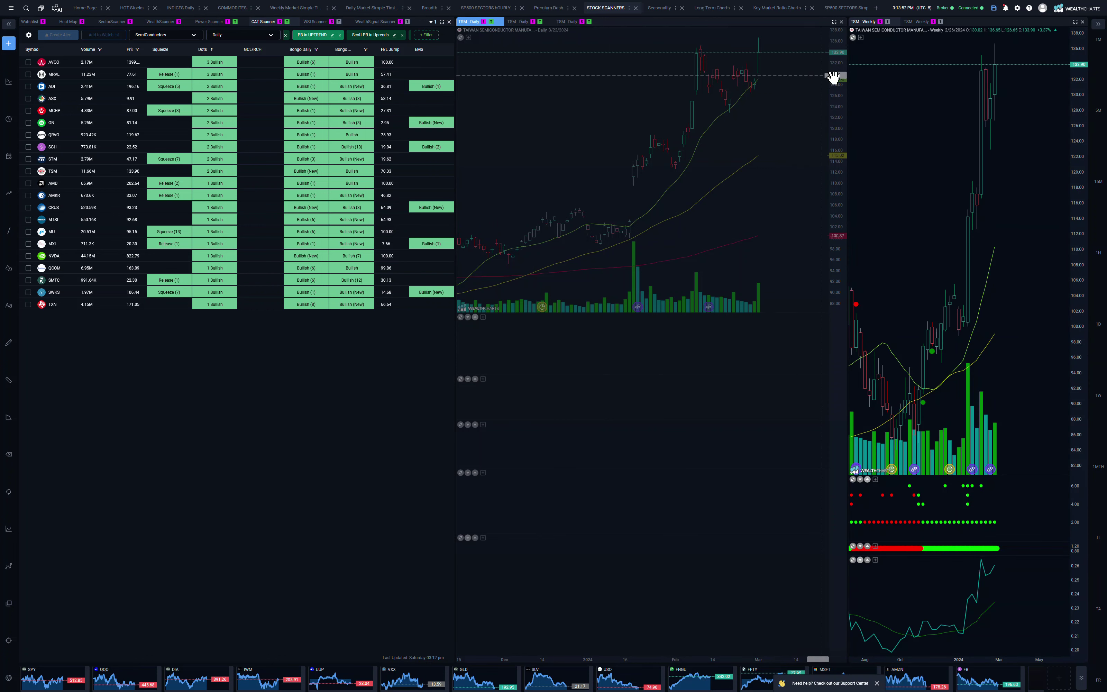
{"action": "left_click_drag", "start_coordinate": [833, 81], "coordinate": [833, 96]}
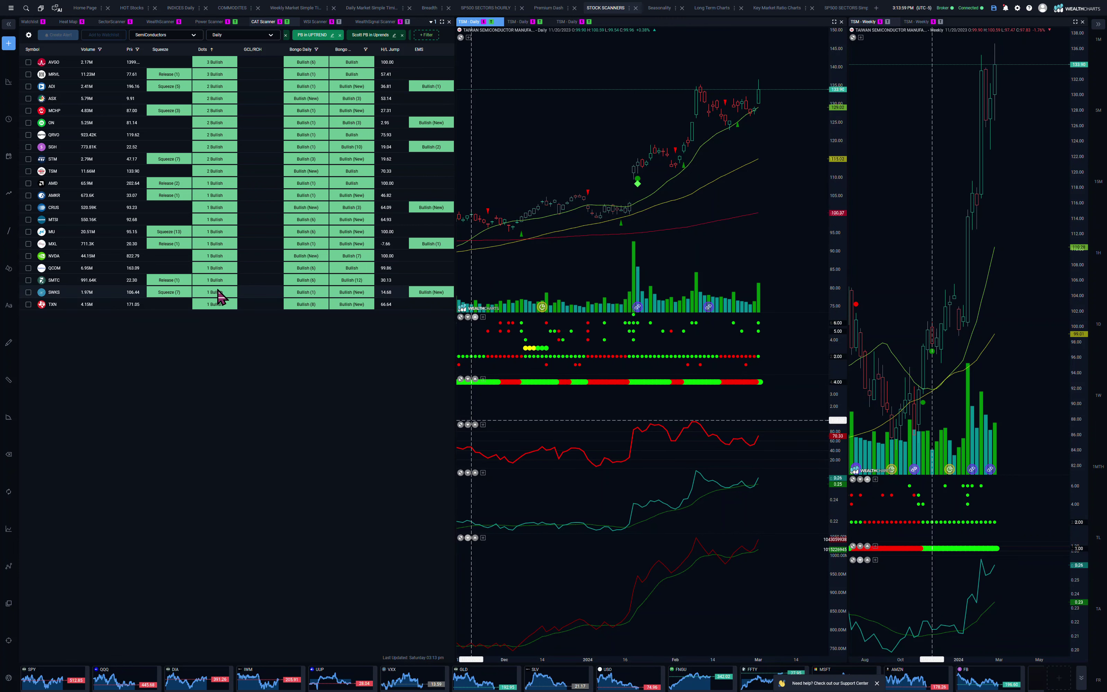
{"action": "left_click", "coordinate": [57, 184]}
{"action": "left_click_drag", "start_coordinate": [840, 86], "coordinate": [828, 210]}
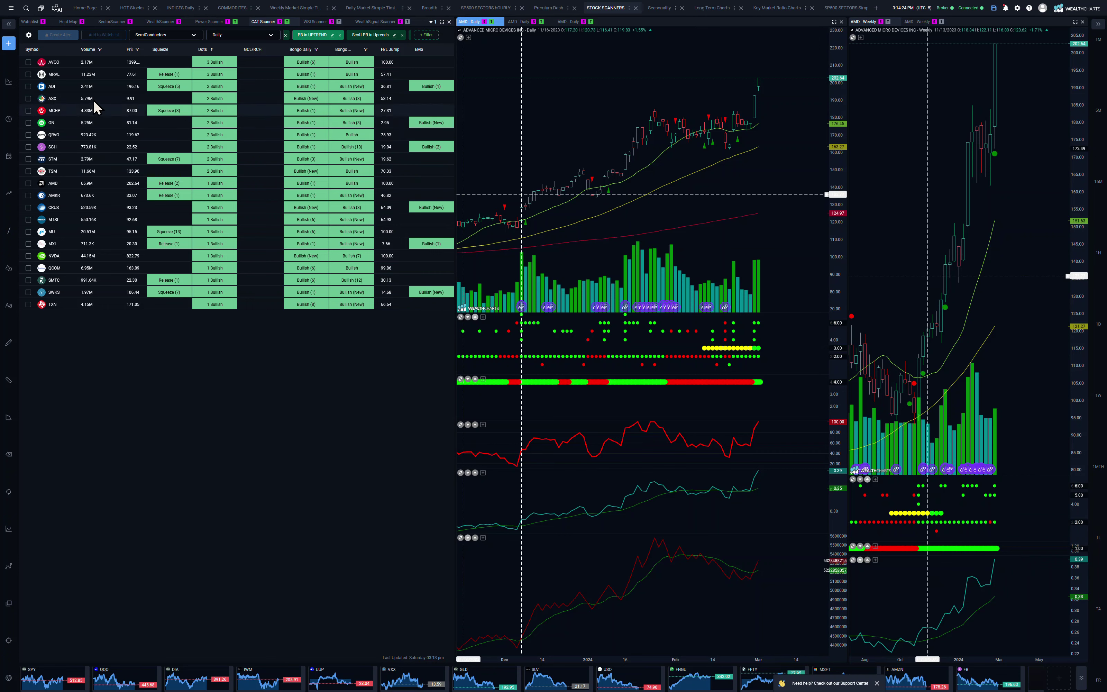
{"action": "left_click", "coordinate": [61, 77]}
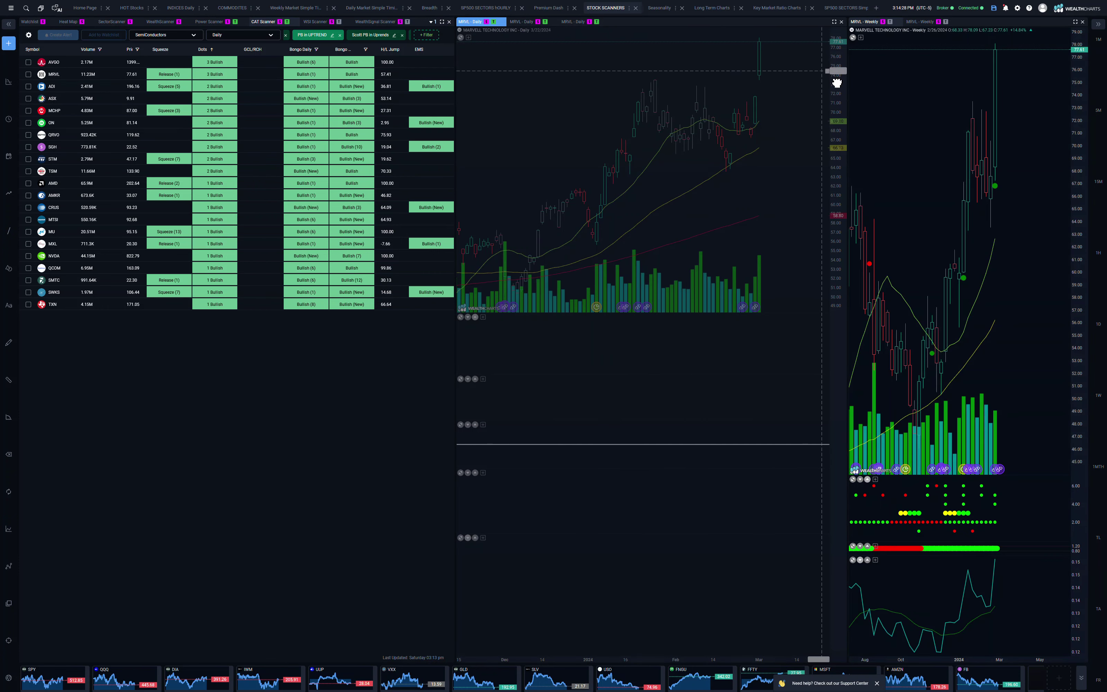
{"action": "left_click_drag", "start_coordinate": [831, 76], "coordinate": [830, 112]}
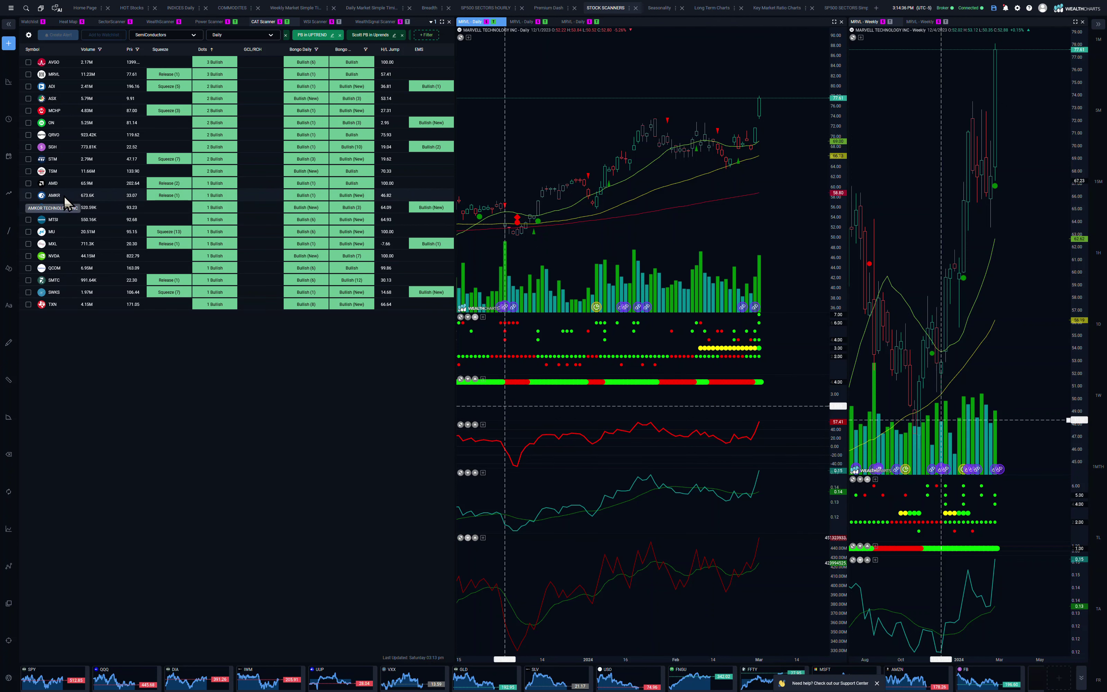
{"action": "left_click", "coordinate": [55, 182]}
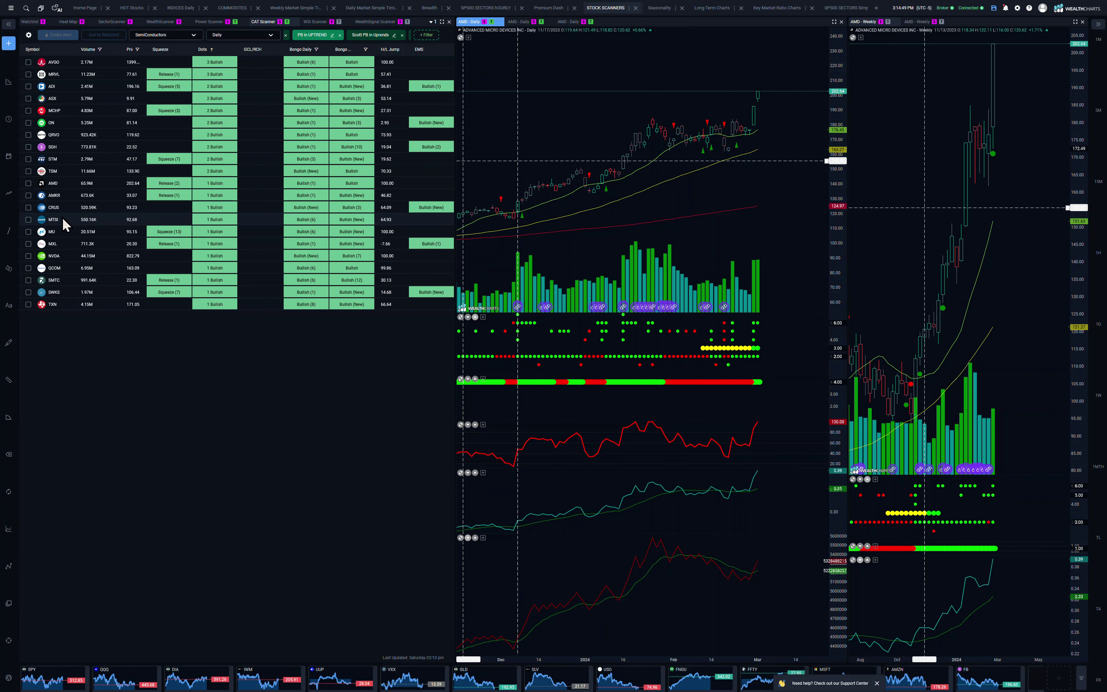
Chart SWKS and compress its daily price axis to show a wider price range.
{"action": "left_click", "coordinate": [54, 292]}
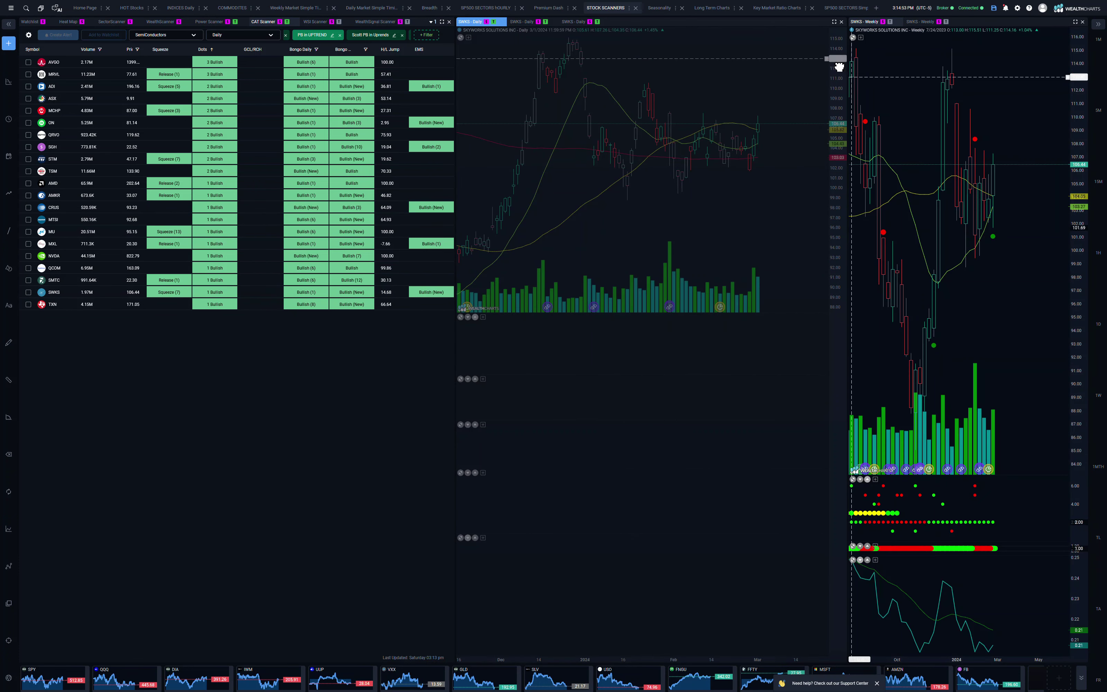
{"action": "left_click_drag", "start_coordinate": [837, 77], "coordinate": [828, 362]}
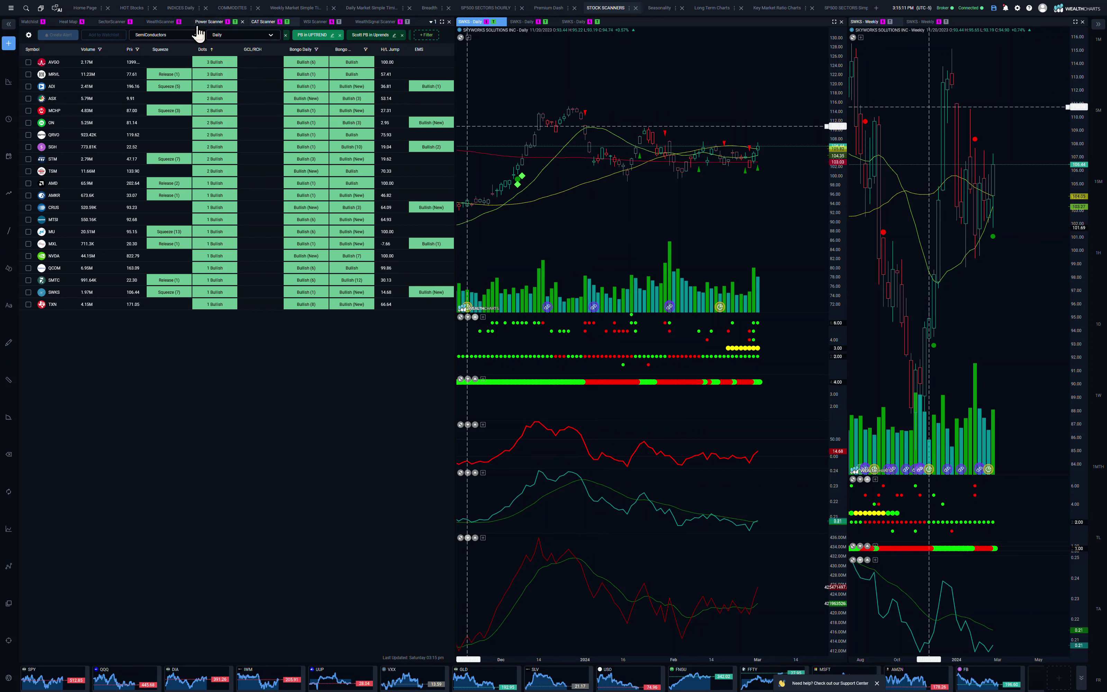
Switch the scanner to the Healthcare Sector list and chart CERT, its top stock.
{"action": "left_click", "coordinate": [160, 38]}
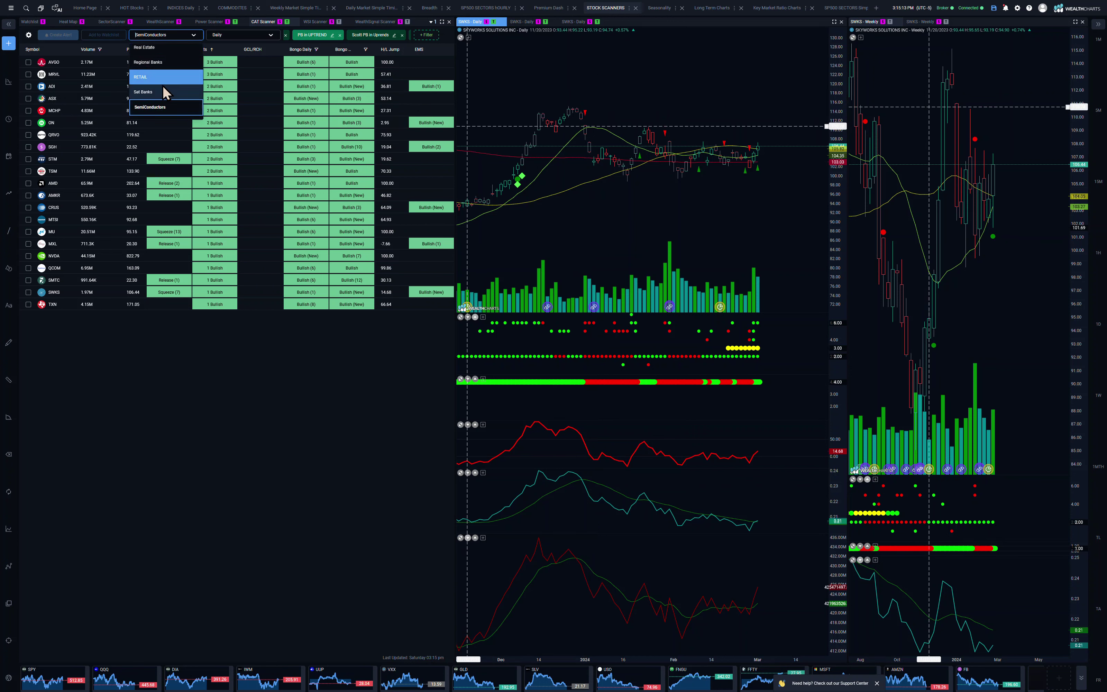
{"action": "scroll", "coordinate": [164, 94], "scroll_direction": "up", "scroll_amount": 3}
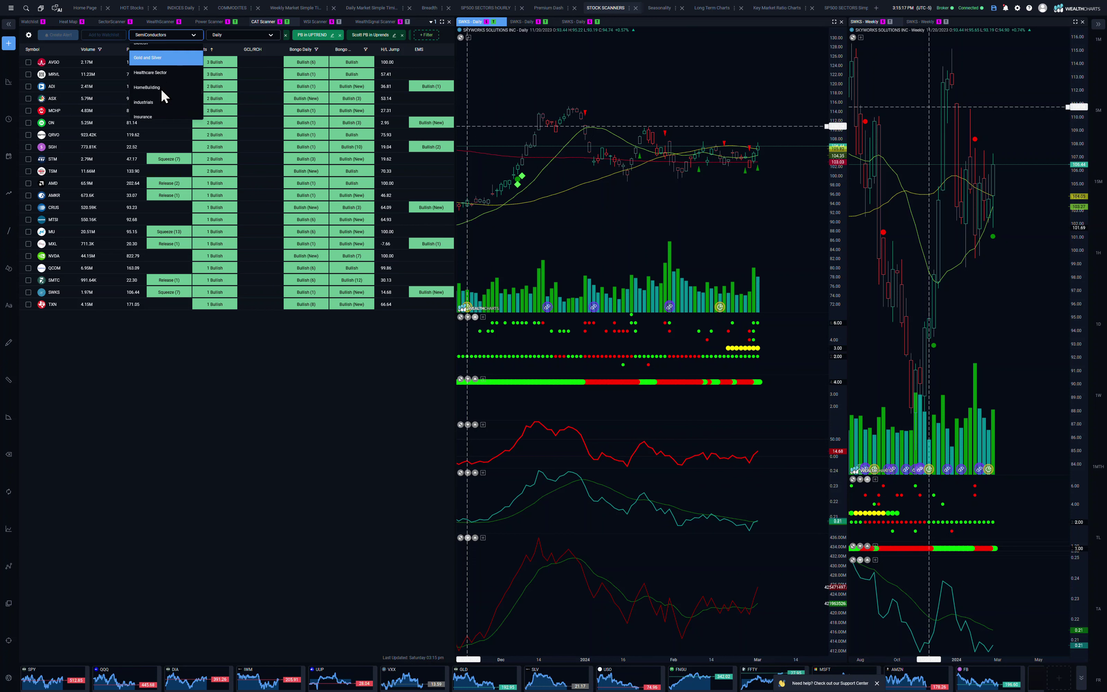
{"action": "left_click", "coordinate": [161, 89]}
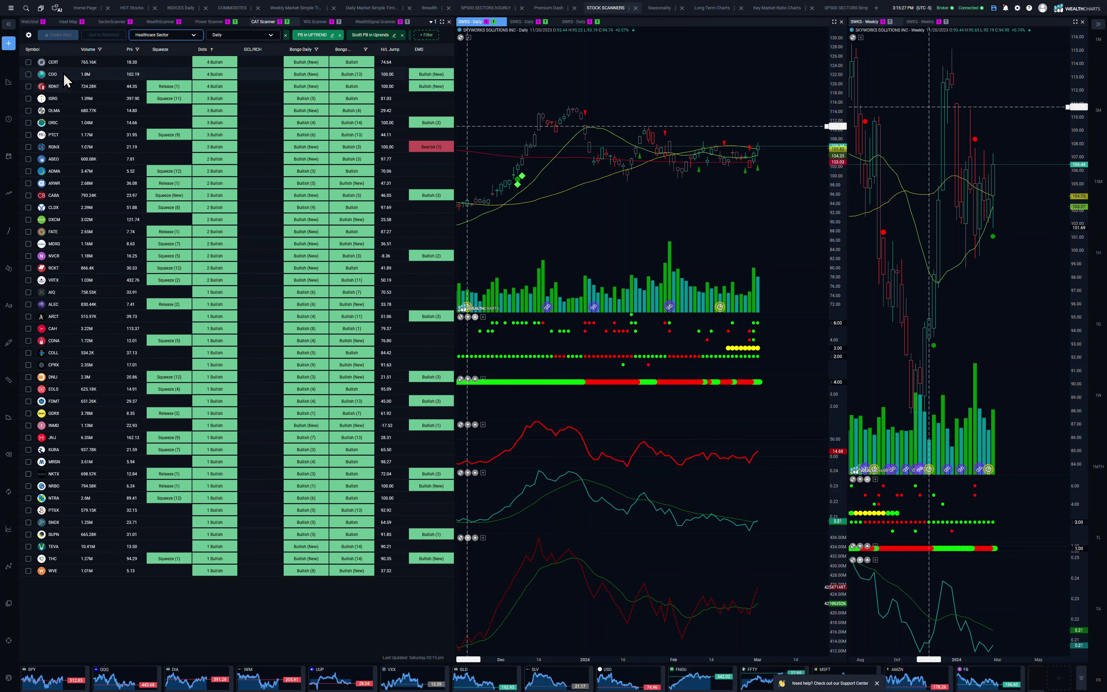
{"action": "left_click", "coordinate": [56, 62]}
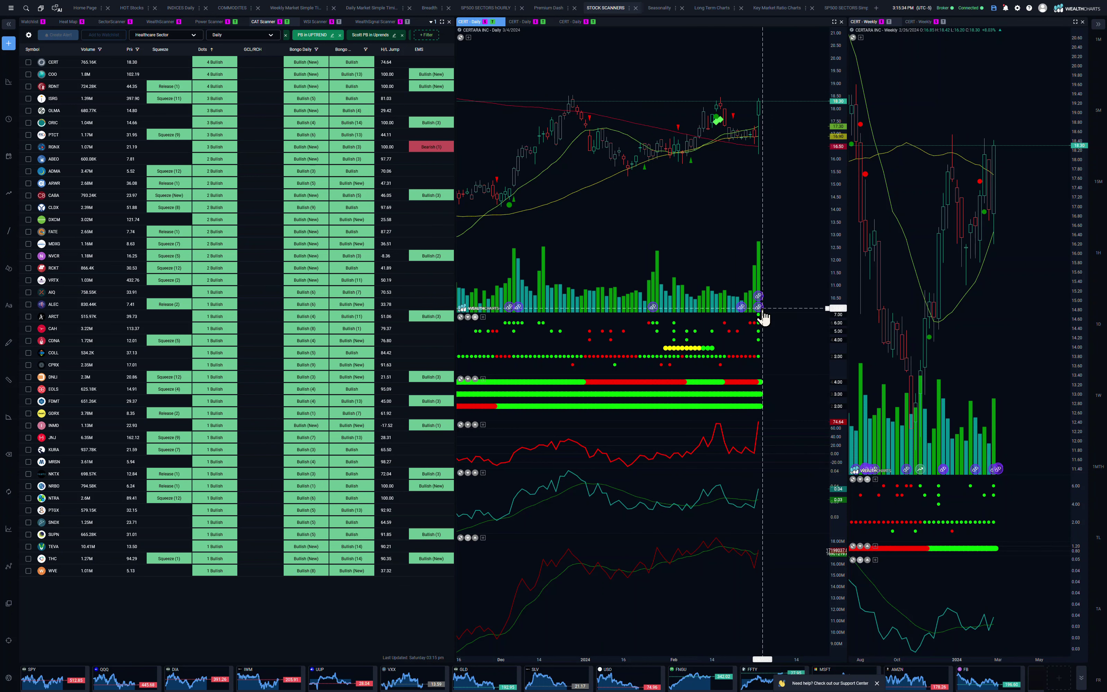
{"action": "mouse_move", "coordinate": [758, 301]}
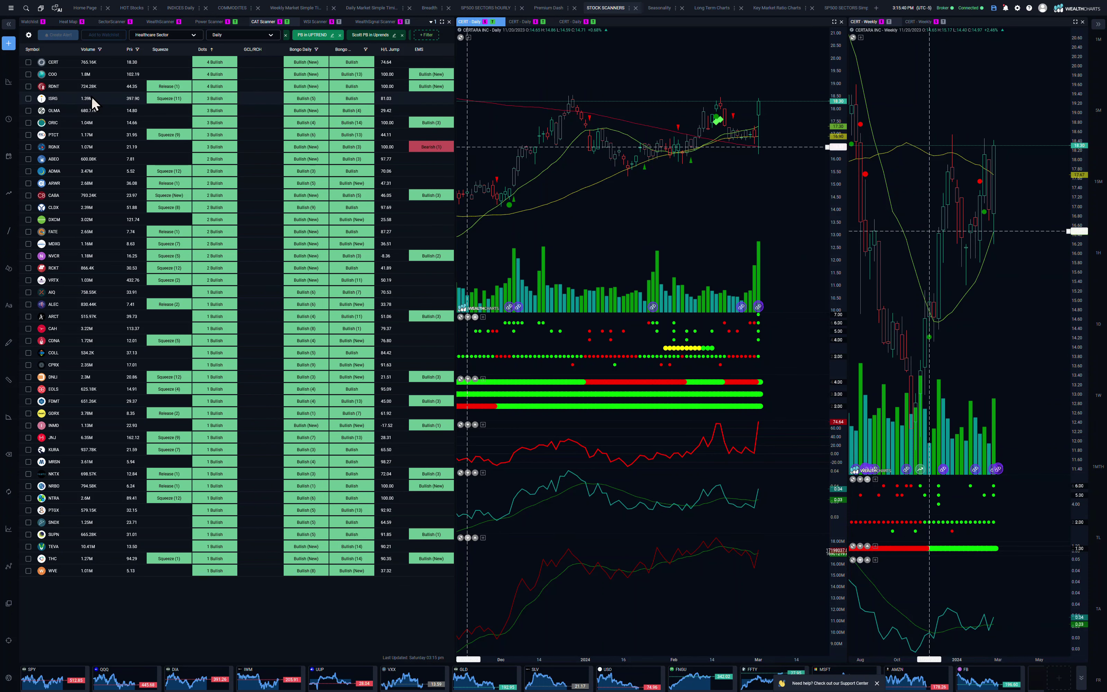
Chart PTCT with a compressed daily price scale, then chart ISRG.
{"action": "left_click", "coordinate": [59, 135]}
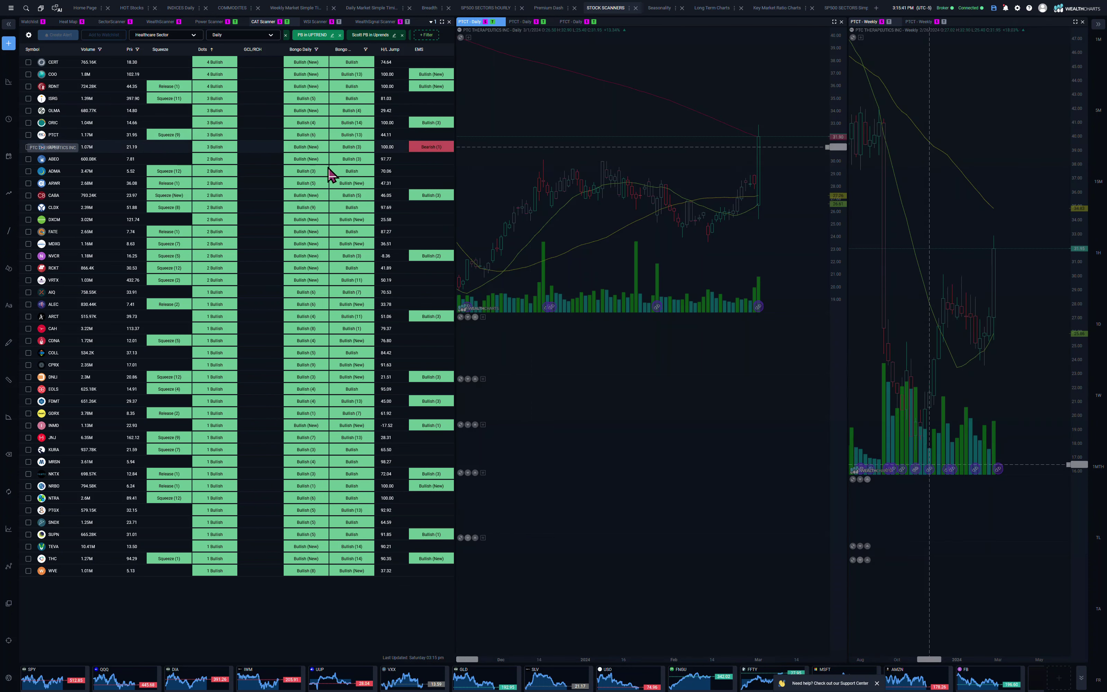
{"action": "left_click_drag", "start_coordinate": [838, 51], "coordinate": [823, 315]}
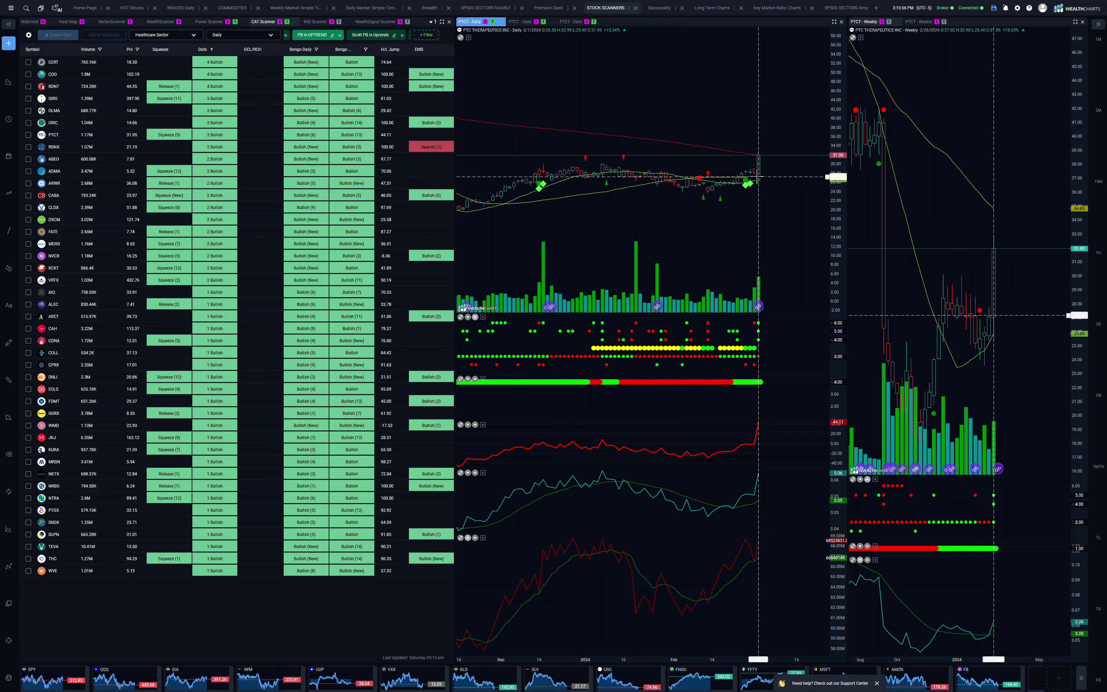
{"action": "left_click", "coordinate": [56, 98]}
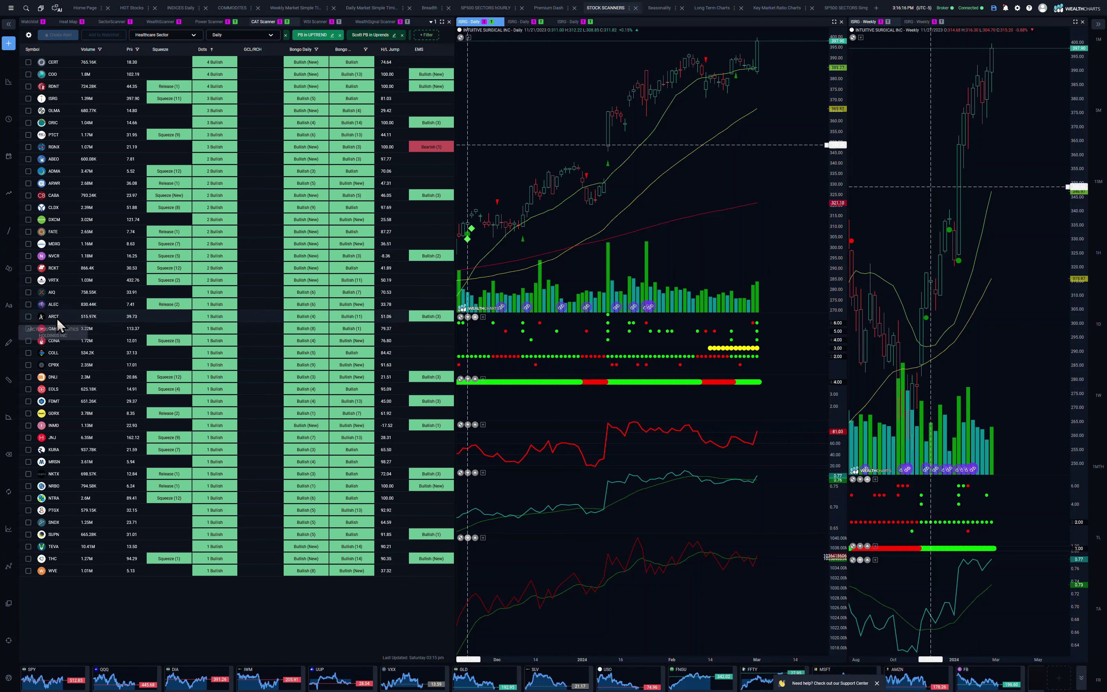
Chart CPRX, compress its daily price scale, and extend the weekly chart back to 2020.
{"action": "left_click", "coordinate": [55, 362]}
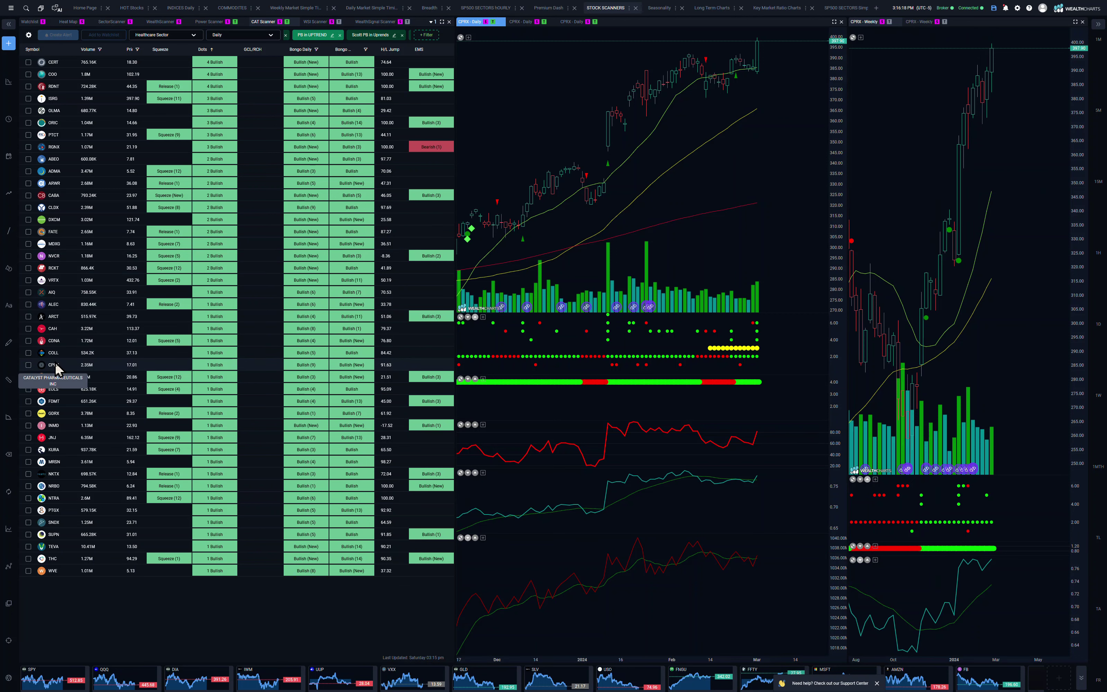
{"action": "left_click_drag", "start_coordinate": [837, 92], "coordinate": [838, 147]}
{"action": "left_click_drag", "start_coordinate": [827, 224], "coordinate": [831, 254]}
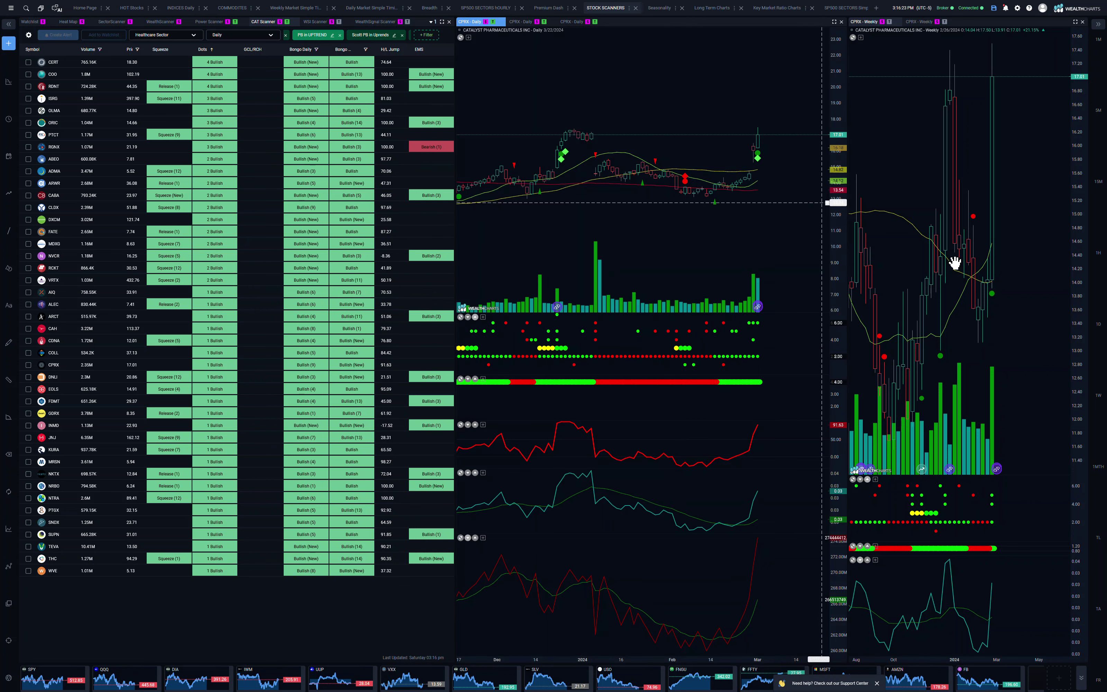
{"action": "scroll", "coordinate": [967, 236], "scroll_direction": "down", "scroll_amount": 5}
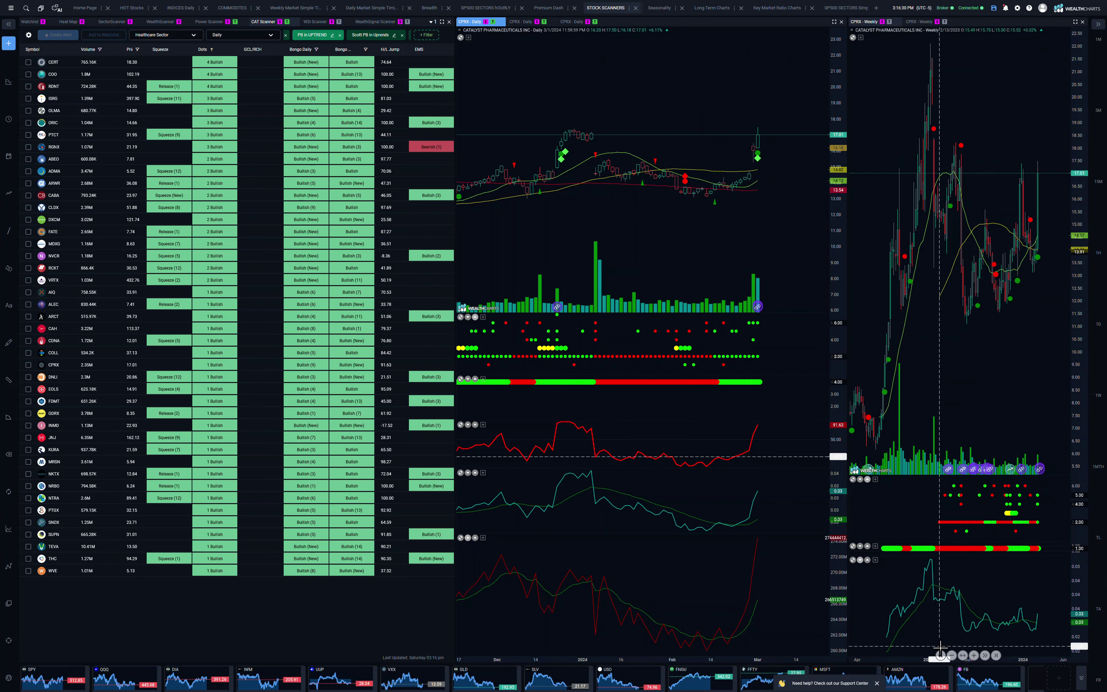
{"action": "left_click", "coordinate": [941, 656]}
{"action": "left_click", "coordinate": [942, 655]}
{"action": "left_click", "coordinate": [941, 655]}
{"action": "left_click", "coordinate": [941, 655]}
{"action": "scroll", "coordinate": [959, 360], "scroll_direction": "down", "scroll_amount": 3}
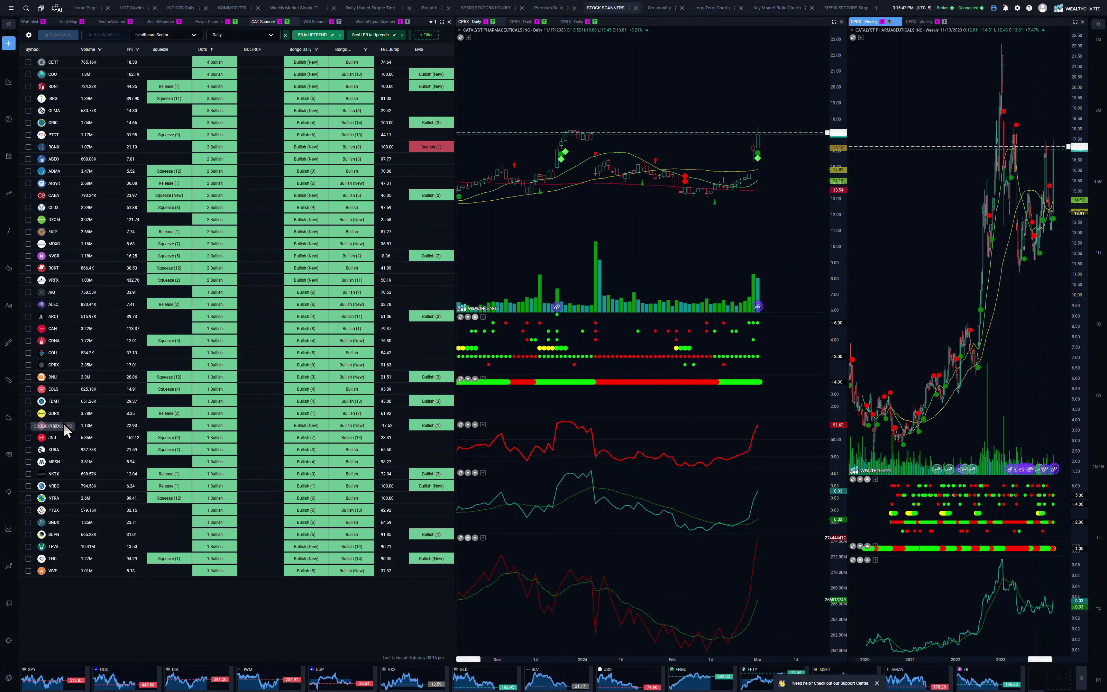
Switch the scanner stock list from Healthcare Sector to COMBO LEADERS LIST.
{"action": "left_click", "coordinate": [155, 37]}
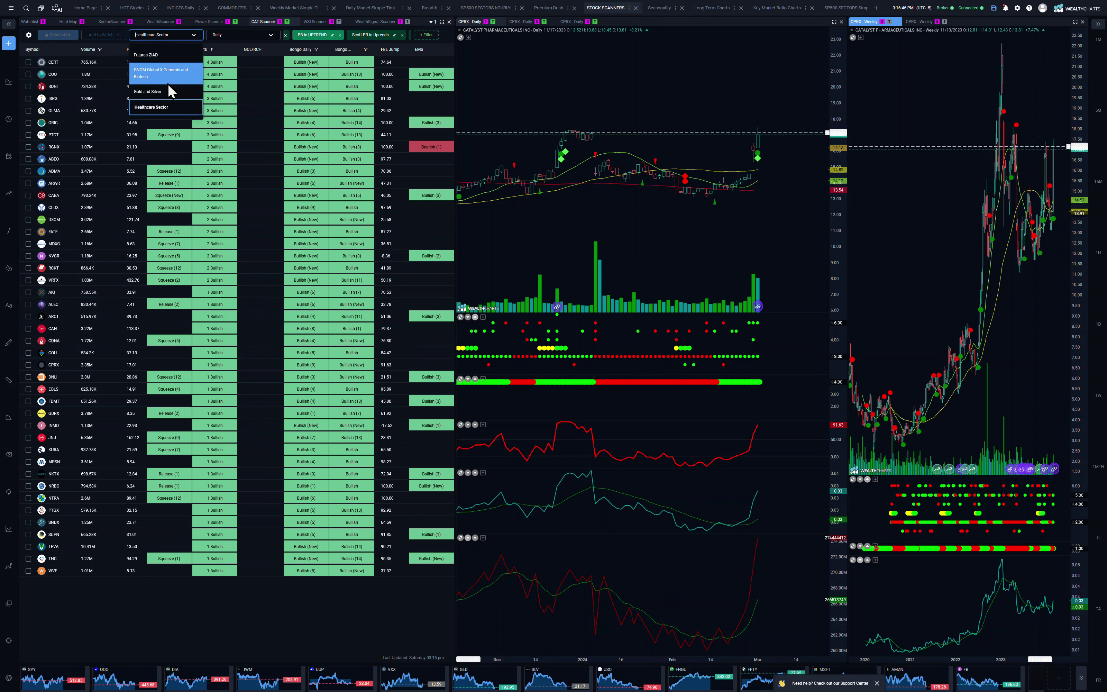
{"action": "scroll", "coordinate": [170, 91], "scroll_direction": "up", "scroll_amount": 5}
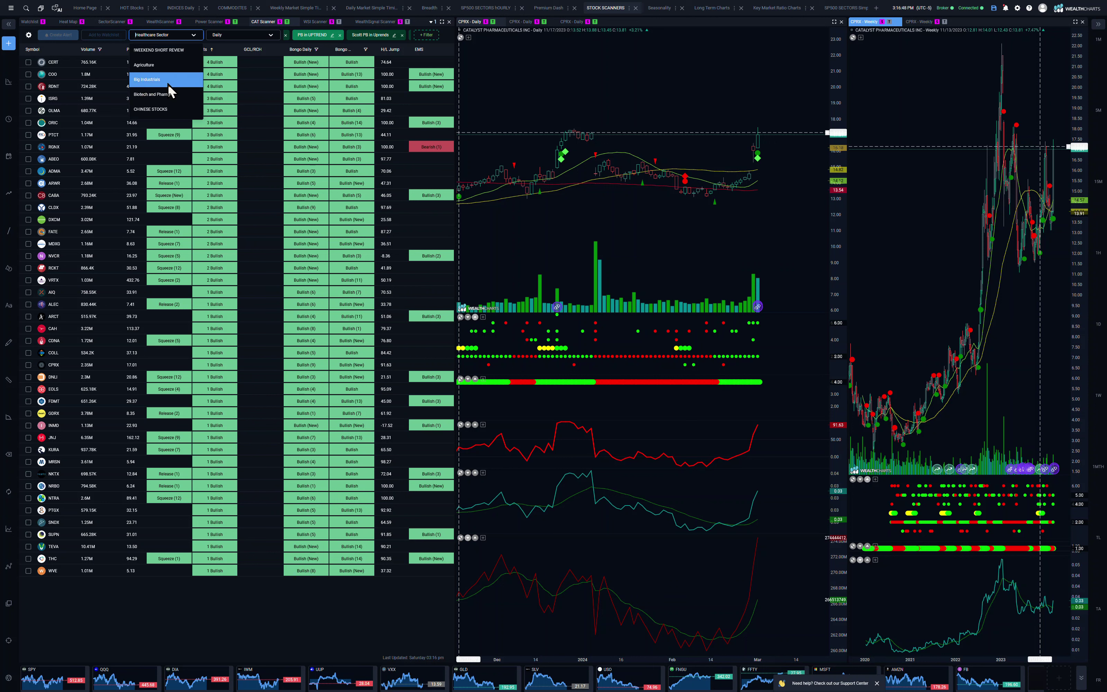
{"action": "scroll", "coordinate": [170, 90], "scroll_direction": "up", "scroll_amount": 5}
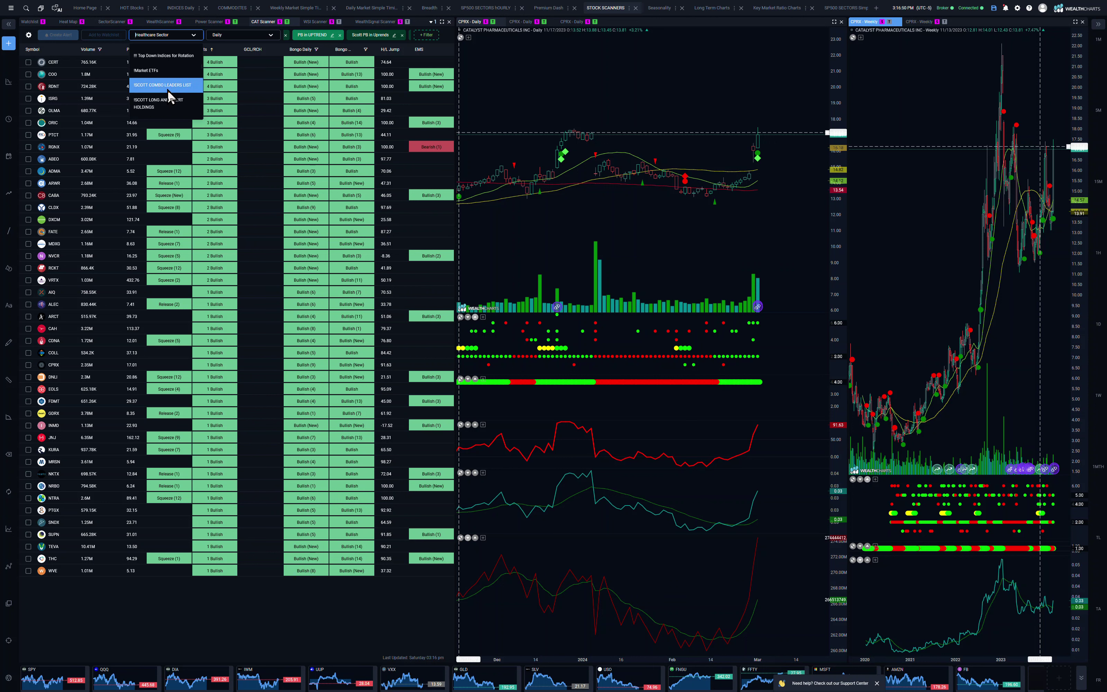
{"action": "left_click", "coordinate": [170, 91]}
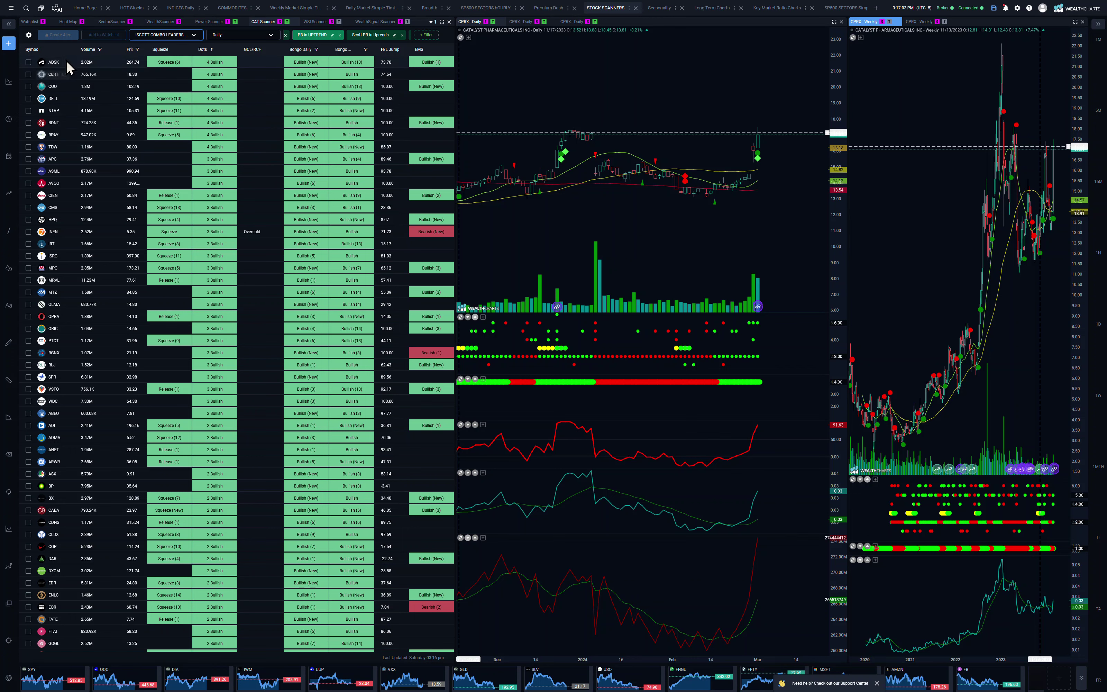
Chart ADSK, the top combo leaders row, and make its daily chart active.
{"action": "left_click", "coordinate": [56, 62]}
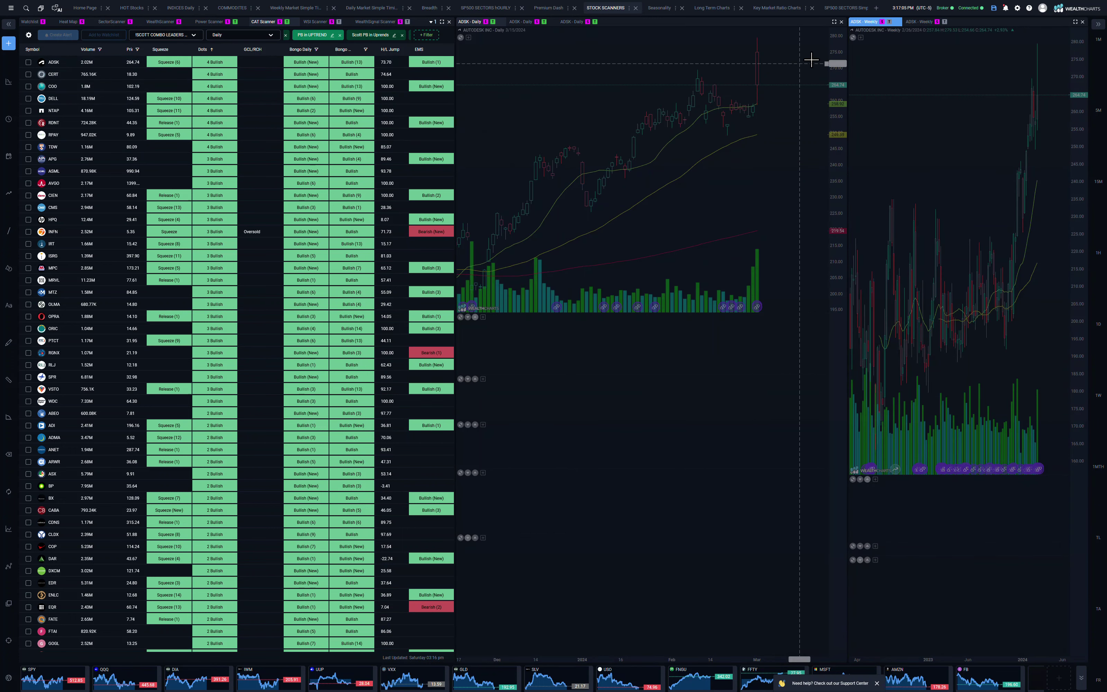
{"action": "left_click", "coordinate": [787, 243]}
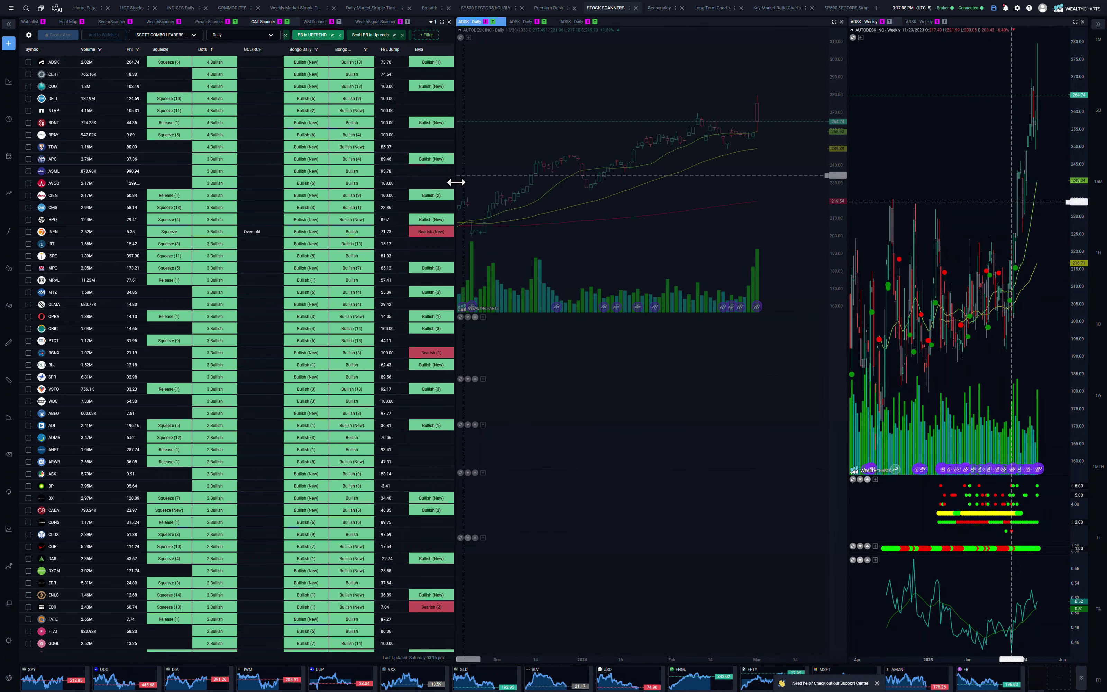
{"action": "mouse_move", "coordinate": [758, 311]}
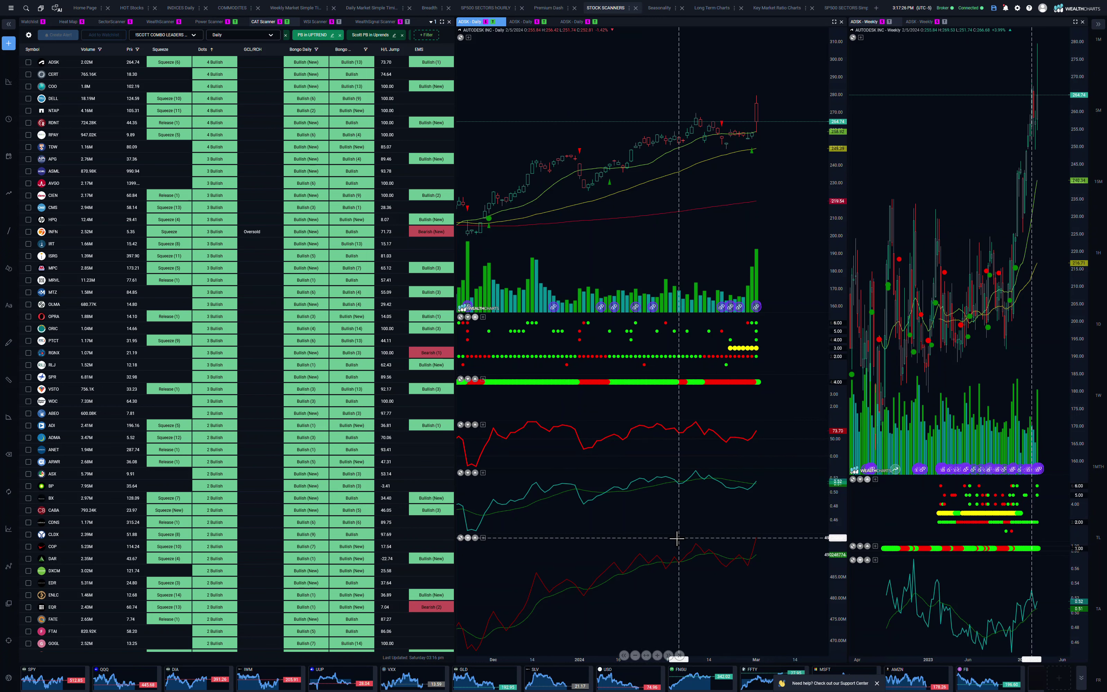
In TradingView, chart ADSK daily on NASDAQ and review its quarterly earnings table.
{"action": "key", "text": "alt+Tab"}
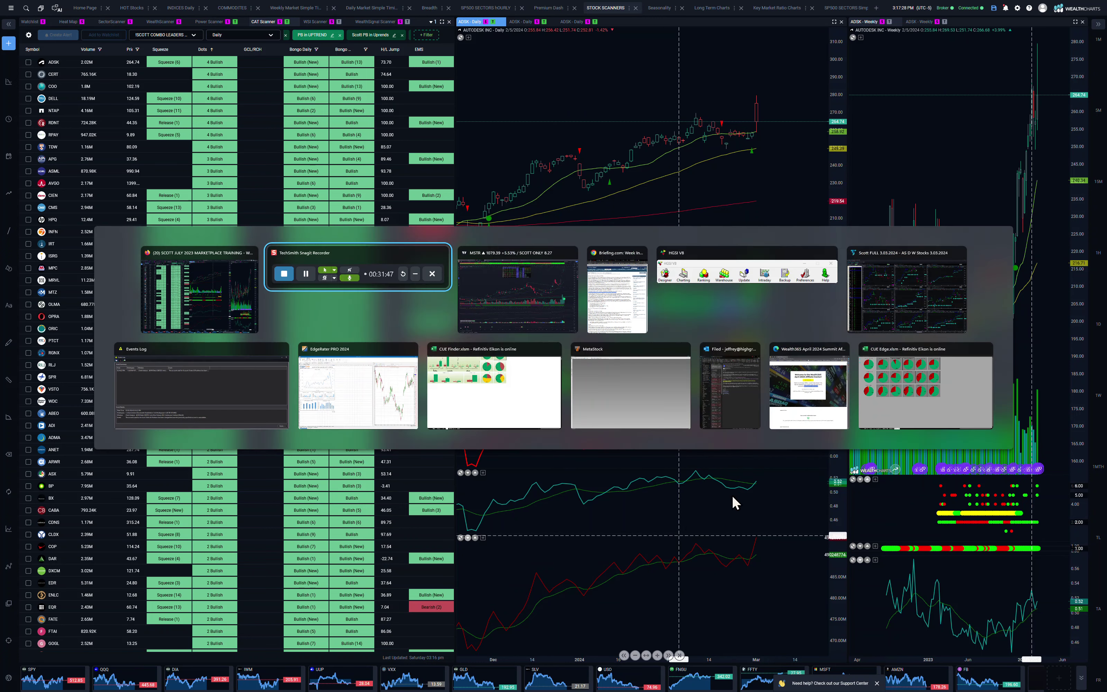
{"action": "key", "text": "alt+Tab"}
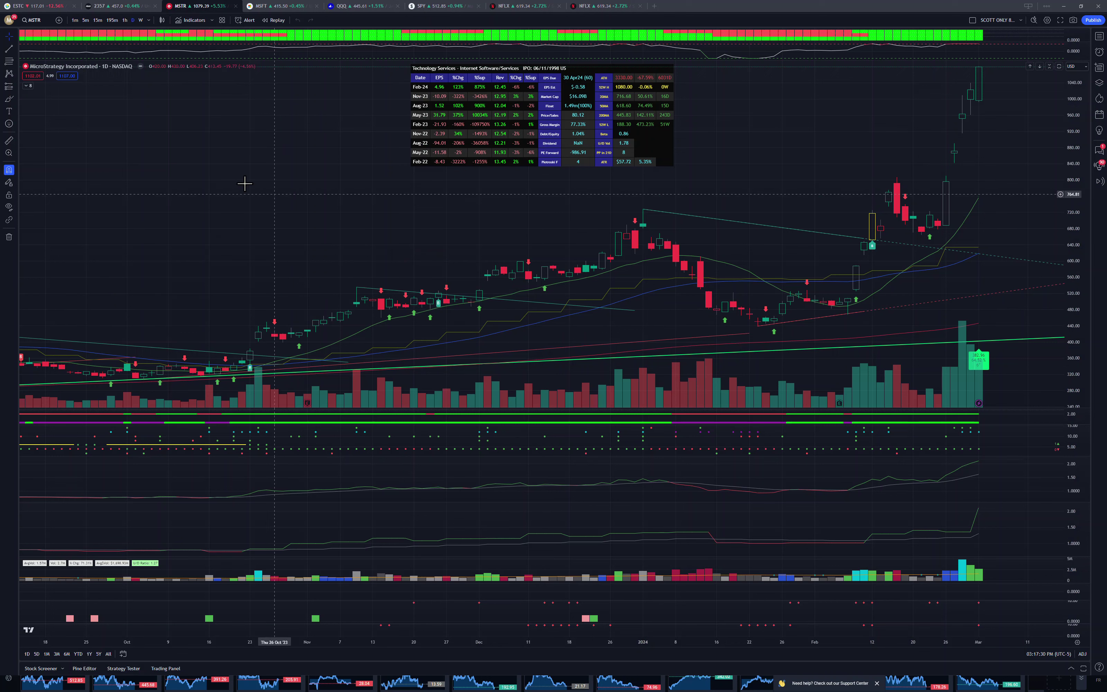
{"action": "type", "text": "ADSK"}
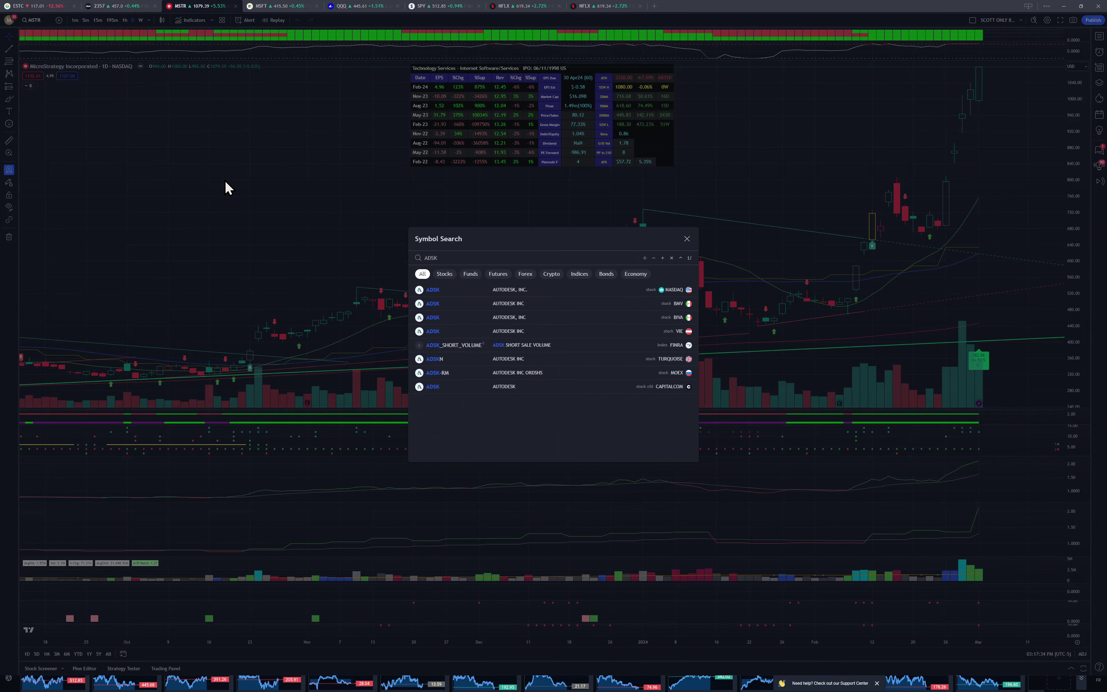
{"action": "left_click", "coordinate": [444, 289]}
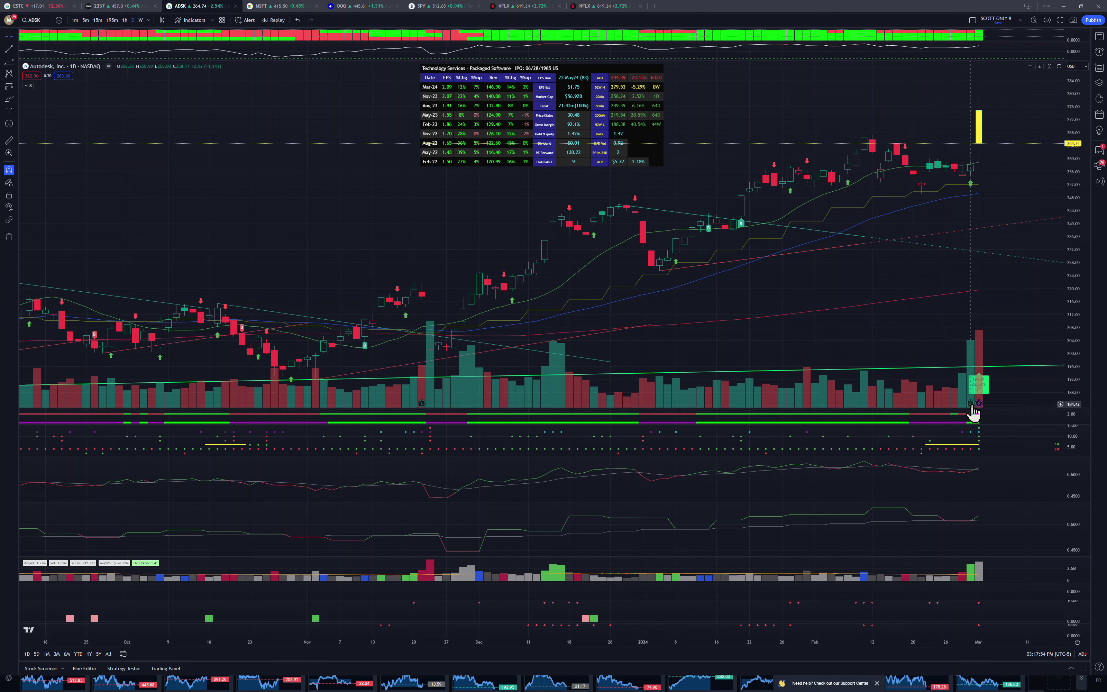
{"action": "mouse_move", "coordinate": [971, 403]}
{"action": "key", "text": "alt+Tab"}
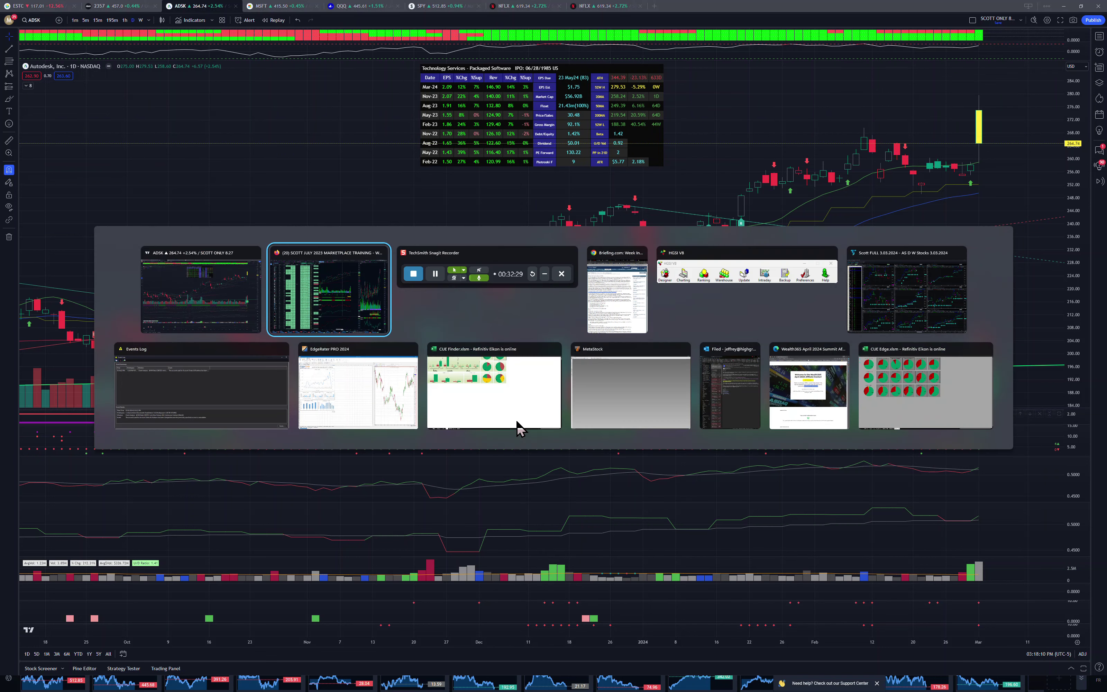
Return to WealthCharts, chart DELL and compress its daily price scale.
{"action": "left_click", "coordinate": [318, 308]}
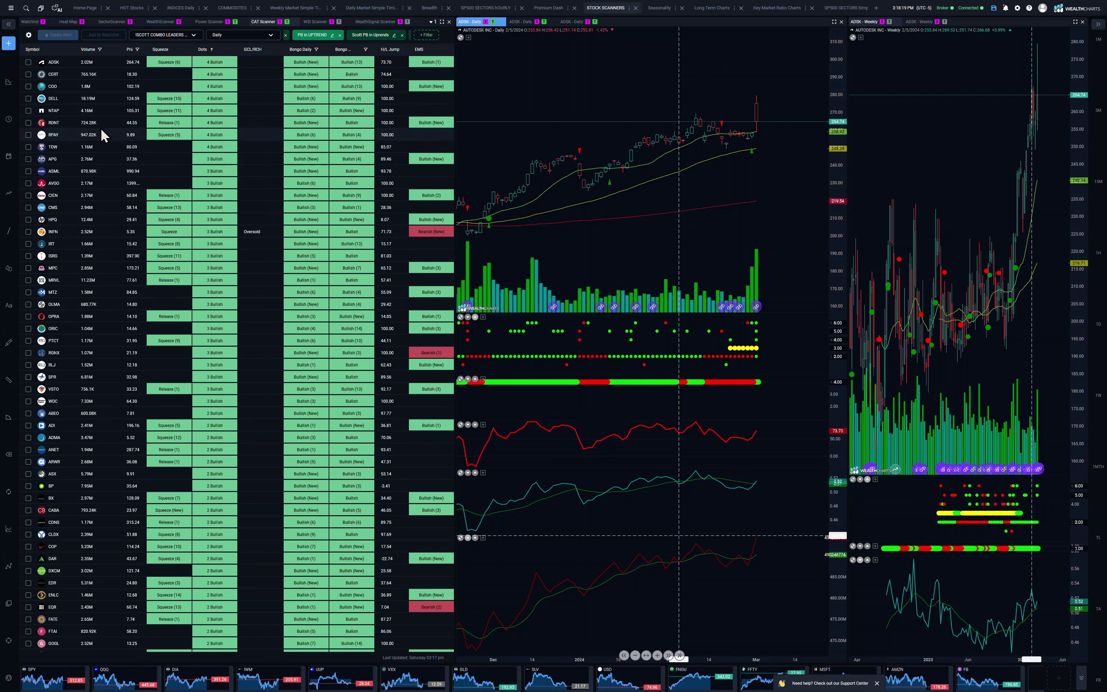
{"action": "left_click", "coordinate": [56, 102]}
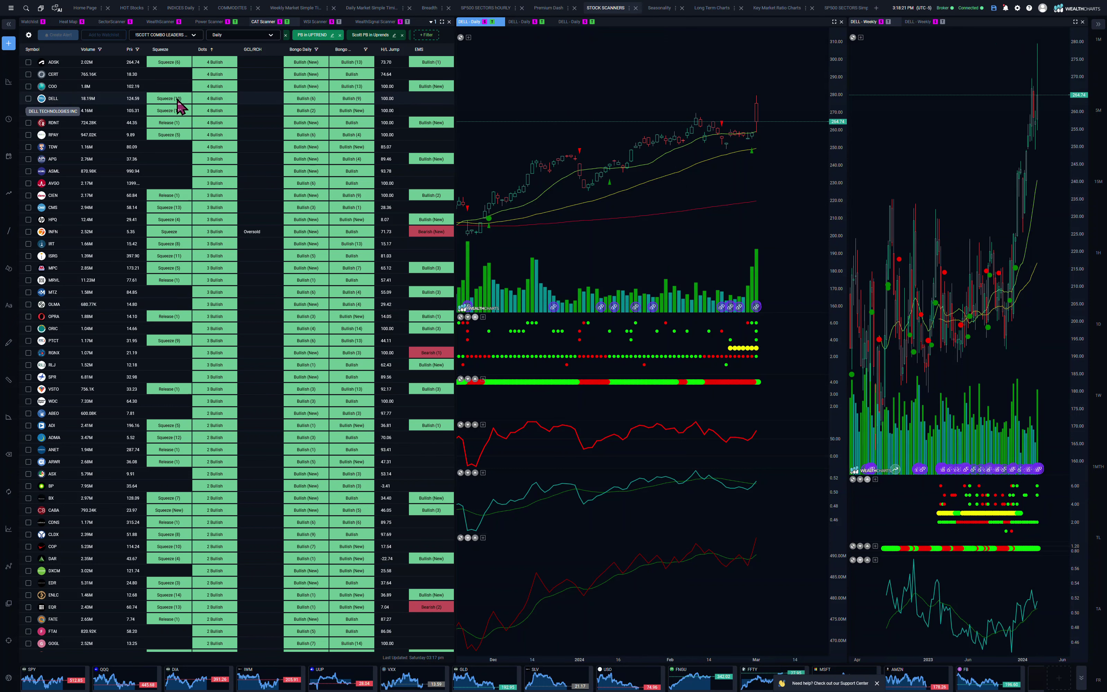
{"action": "left_click_drag", "start_coordinate": [835, 88], "coordinate": [814, 250]}
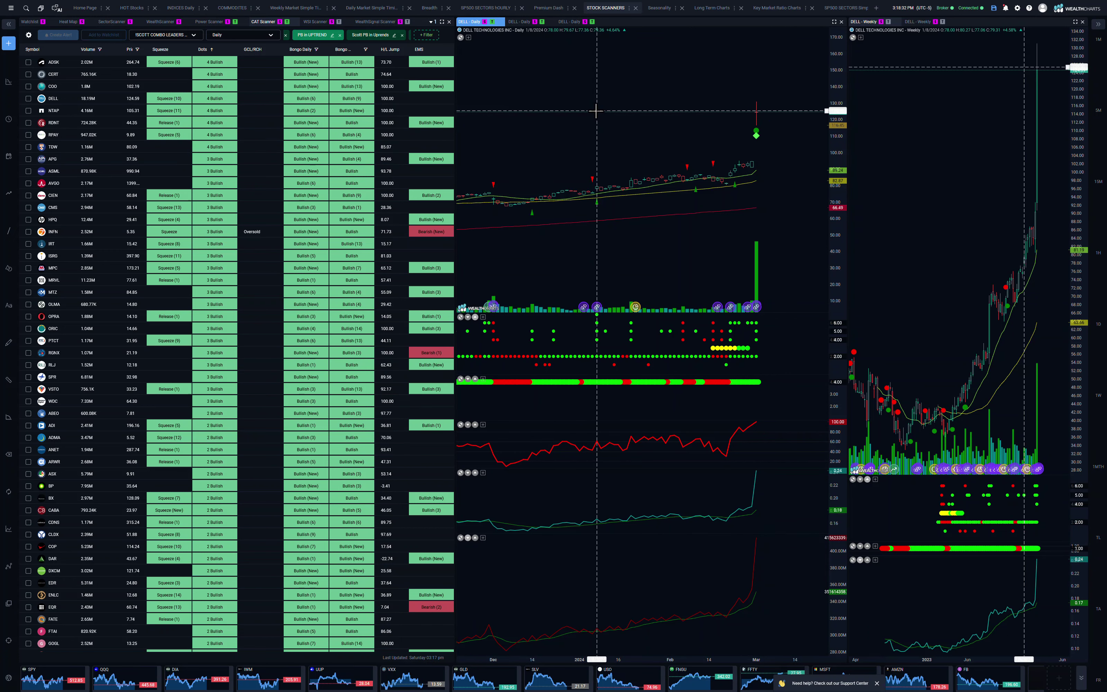
Chart VKTX via symbol search, widen its daily price range, then chart TDW from the scanner.
{"action": "type", "text": "vktx"}
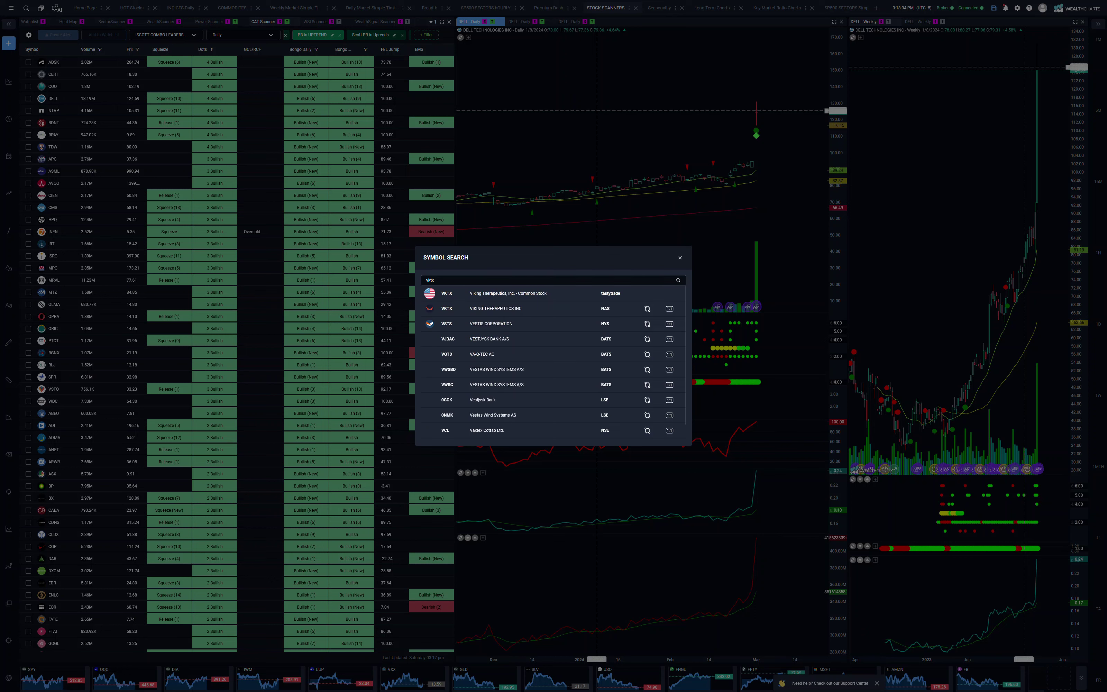
{"action": "left_click", "coordinate": [505, 310]}
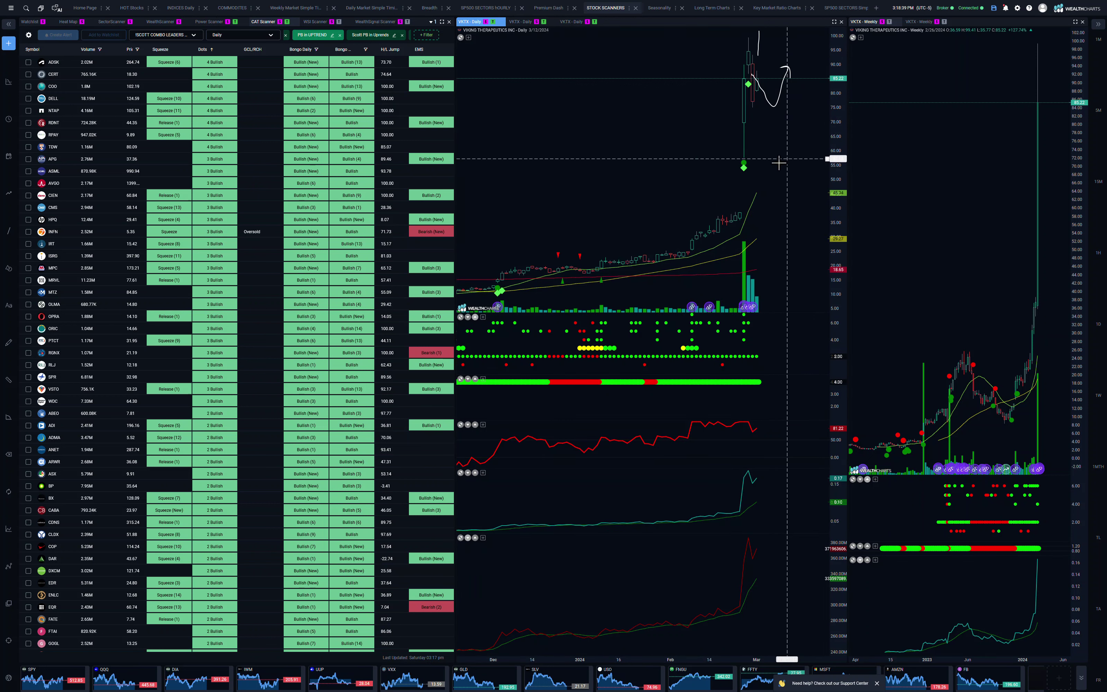
{"action": "scroll", "coordinate": [778, 161], "scroll_direction": "up", "scroll_amount": 5}
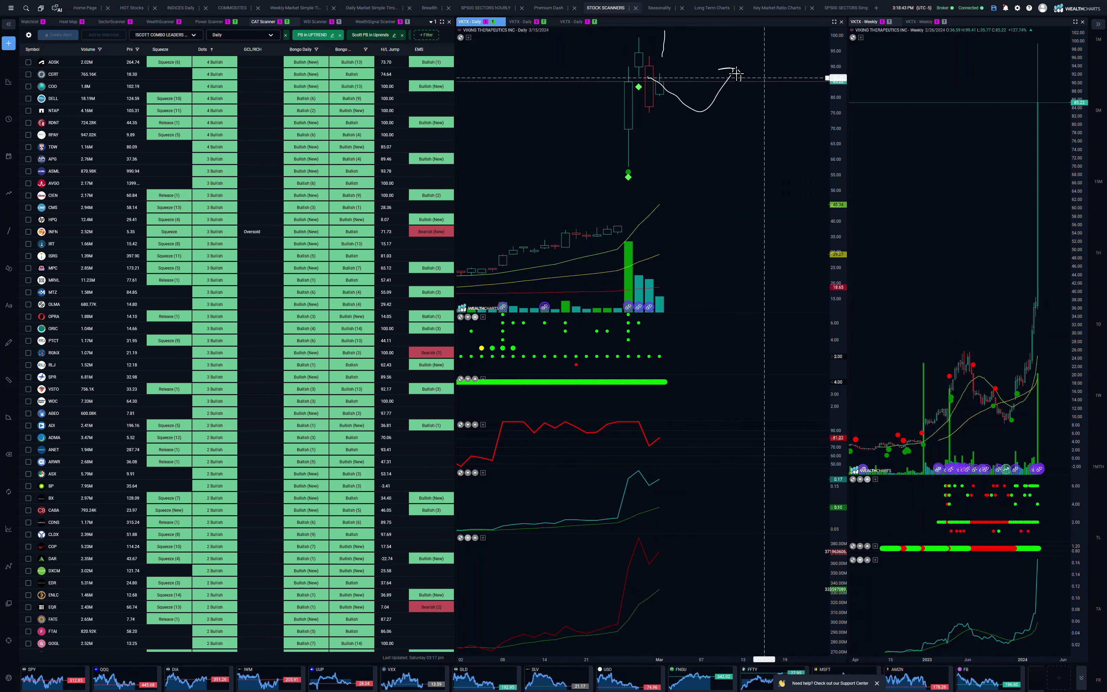
{"action": "scroll", "coordinate": [694, 212], "scroll_direction": "down", "scroll_amount": 2}
{"action": "scroll", "coordinate": [694, 212], "scroll_direction": "down", "scroll_amount": 1}
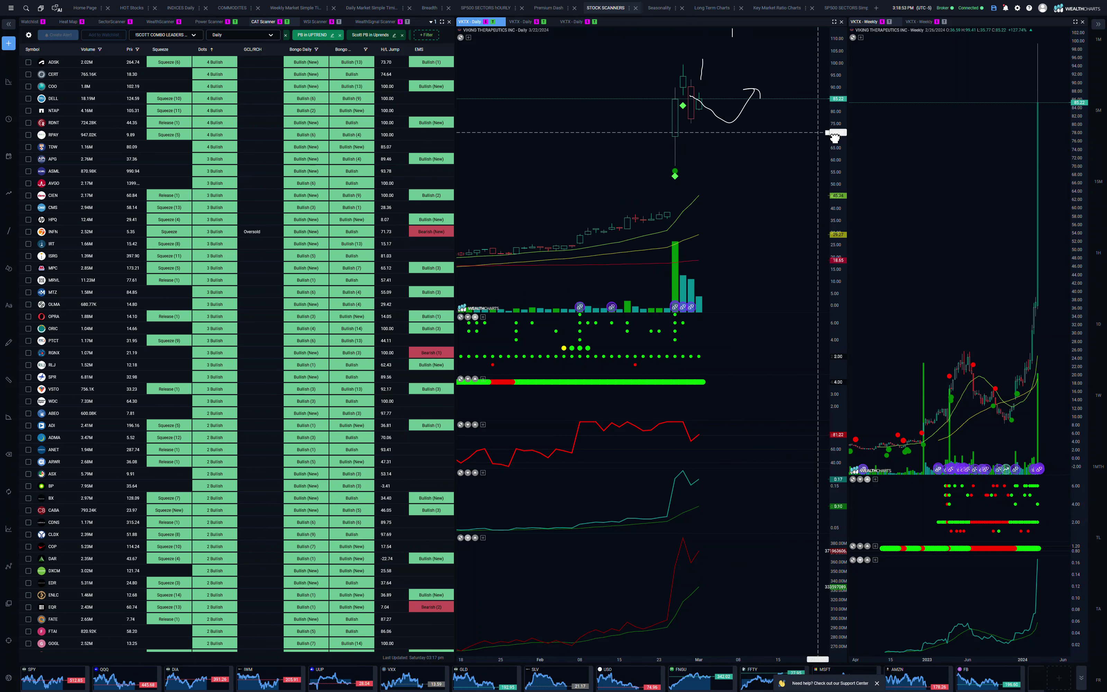
{"action": "left_click_drag", "start_coordinate": [835, 137], "coordinate": [835, 153]}
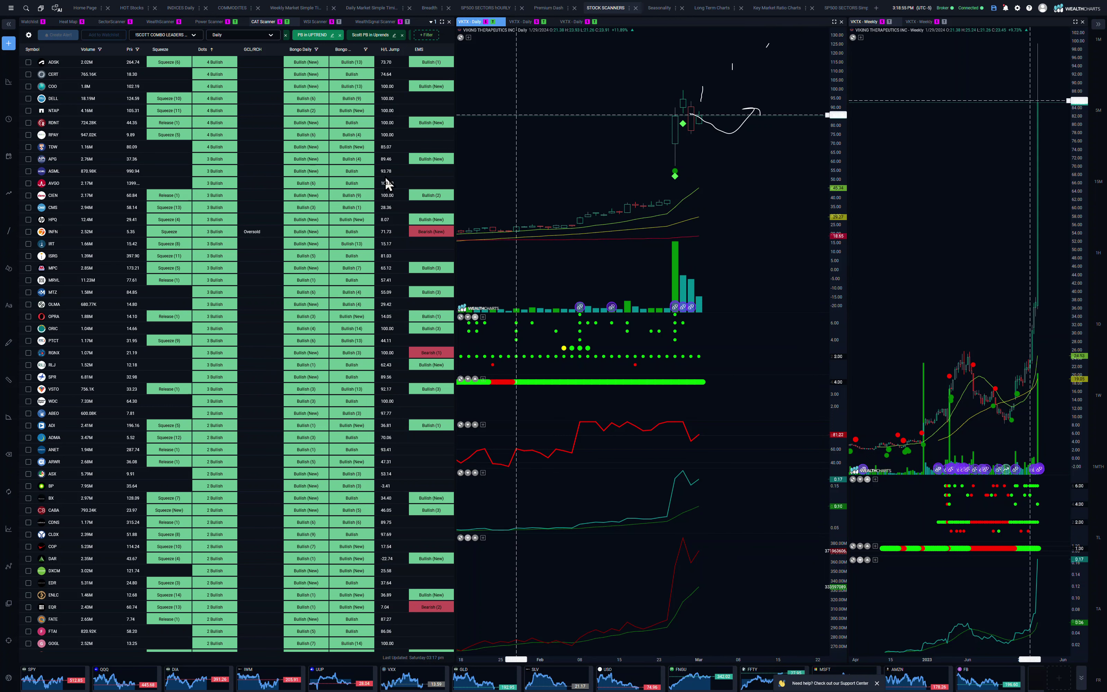
{"action": "left_click", "coordinate": [61, 150]}
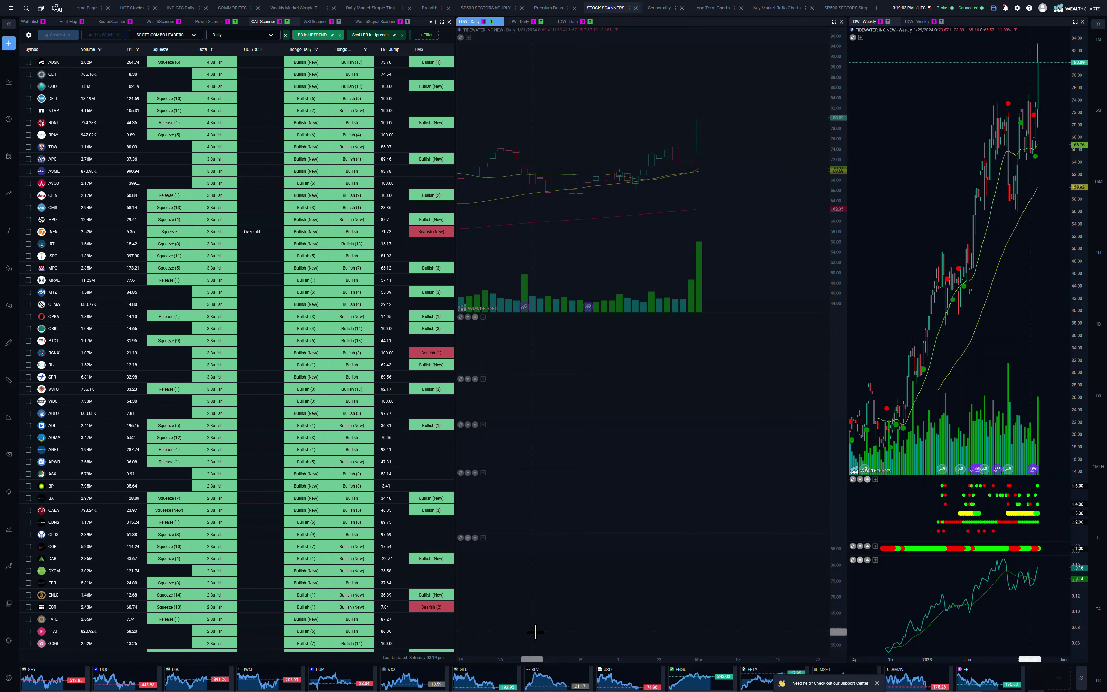
{"action": "key", "text": "alt+Tab"}
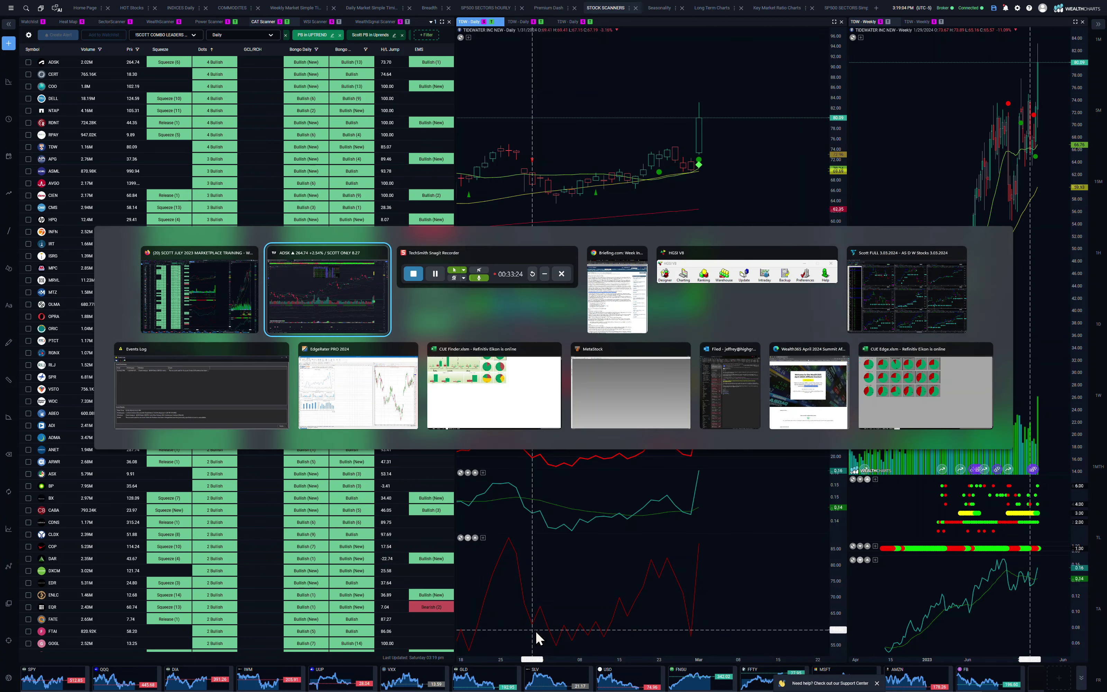
In TradingView, chart Tidewater (TDW, NYSE) daily and review its quarterly earnings table.
{"action": "left_click", "coordinate": [305, 292]}
{"action": "type", "text": "TDW"}
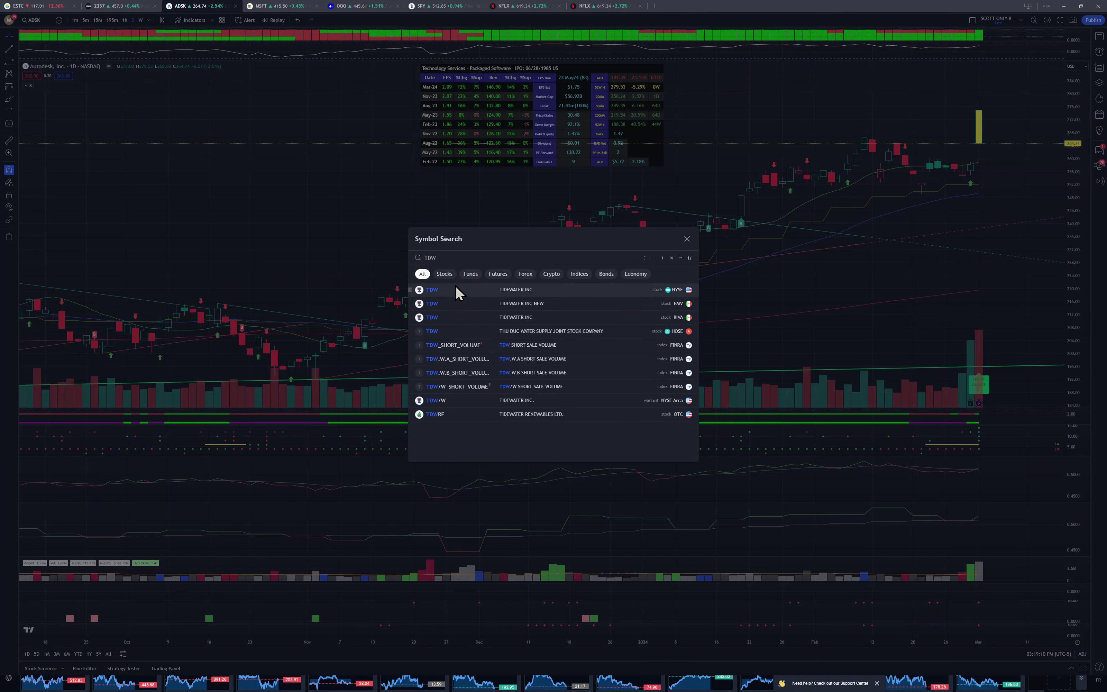
{"action": "left_click", "coordinate": [456, 286]}
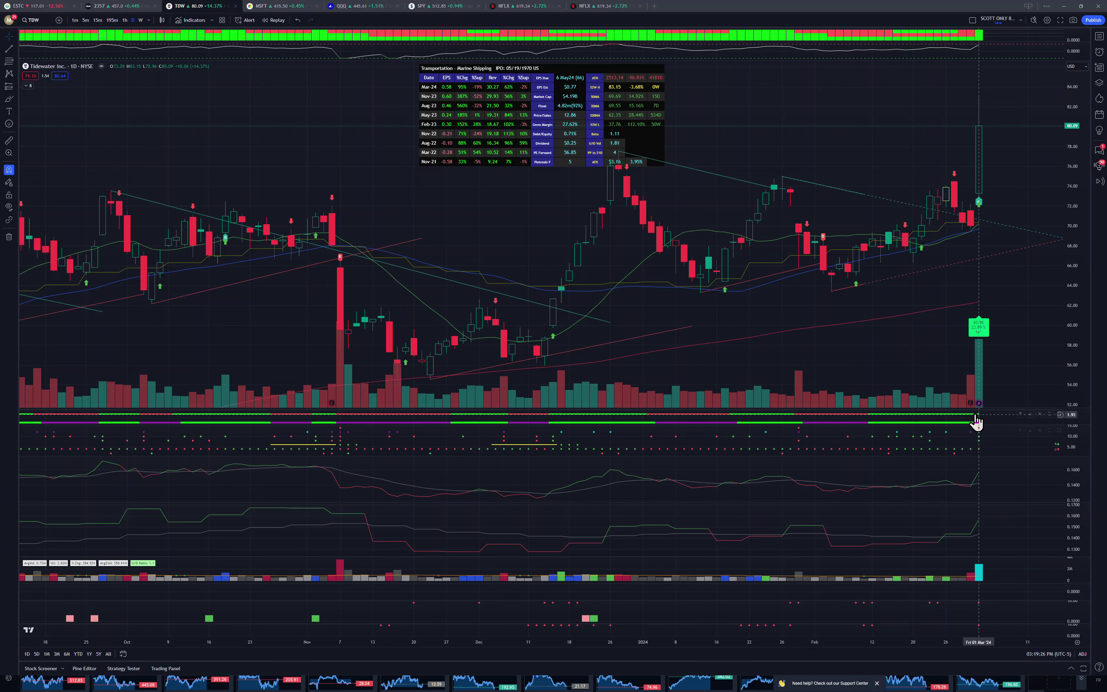
{"action": "mouse_move", "coordinate": [971, 409]}
{"action": "key", "text": "alt+Tab"}
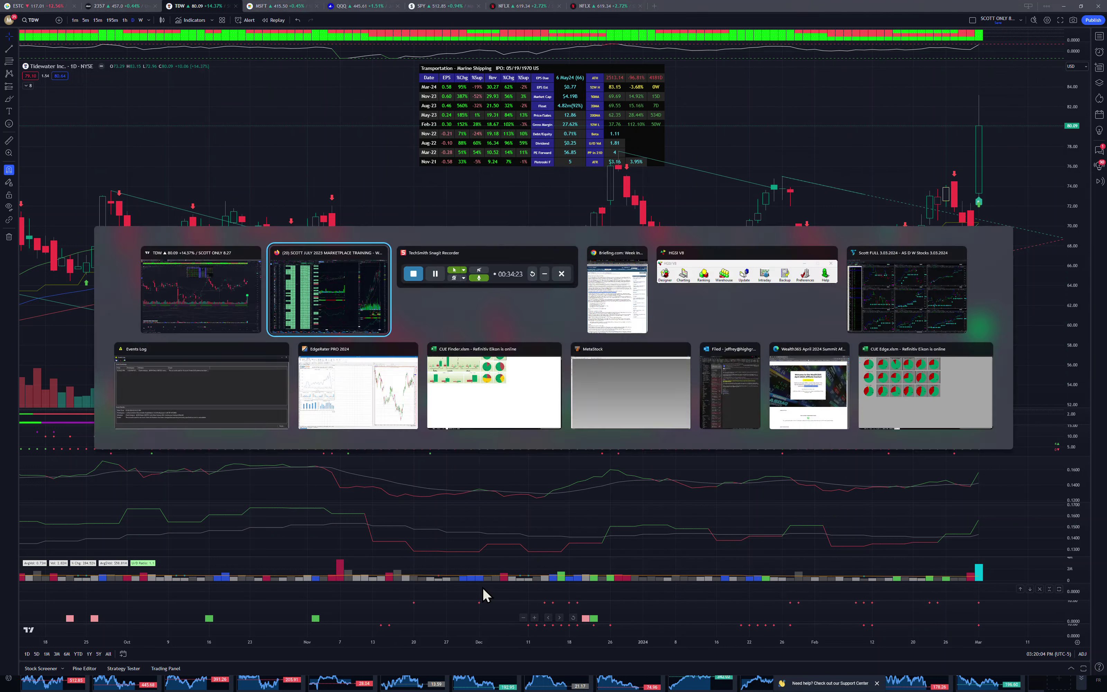
Load OPRA from the WealthCharts scanner and widen its daily price range to 0–25.
{"action": "left_click", "coordinate": [313, 286]}
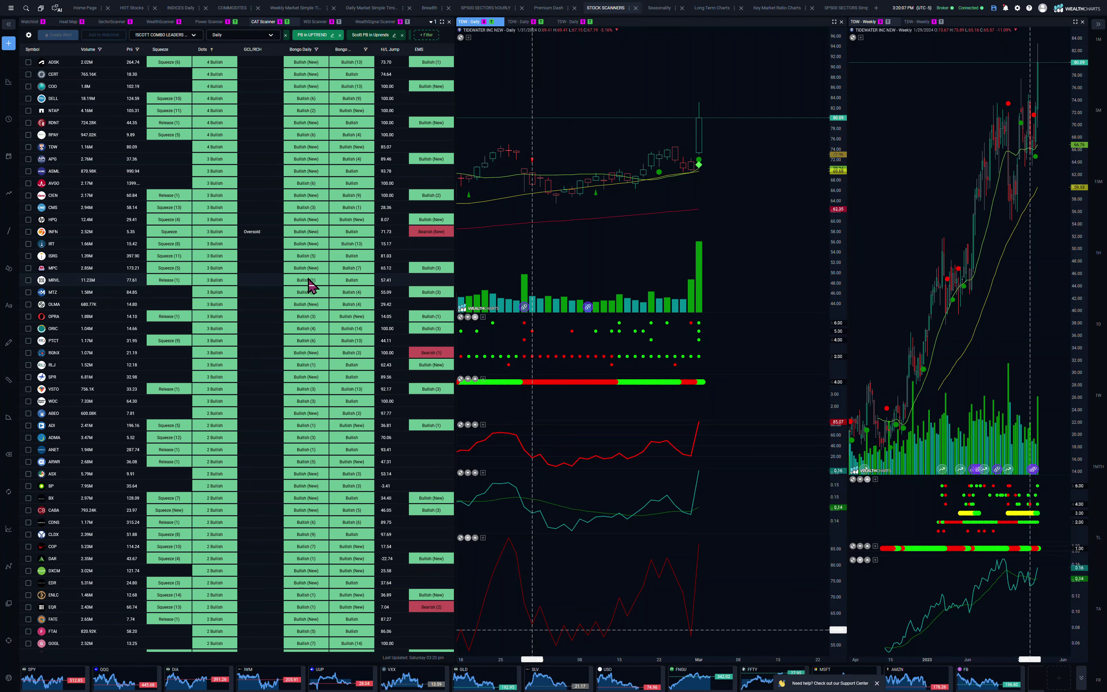
{"action": "left_click", "coordinate": [58, 318]}
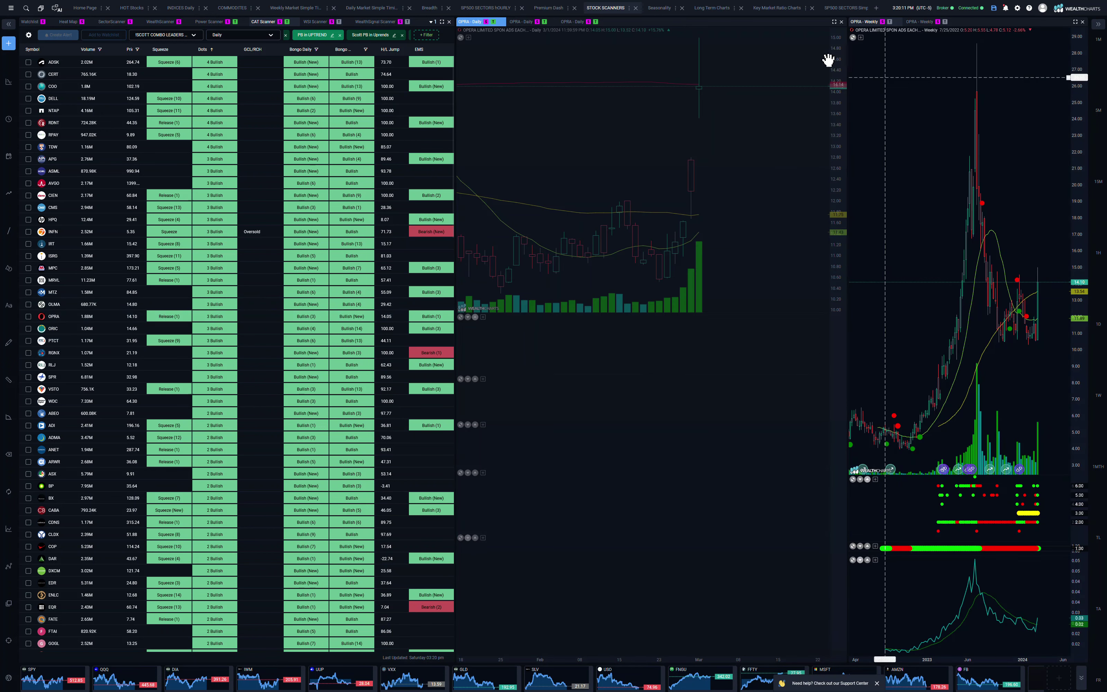
{"action": "left_click_drag", "start_coordinate": [838, 138], "coordinate": [816, 391]}
Zoom through OPRA's daily history, then start a symbol search for meta.
{"action": "scroll", "coordinate": [606, 244], "scroll_direction": "down", "scroll_amount": 5}
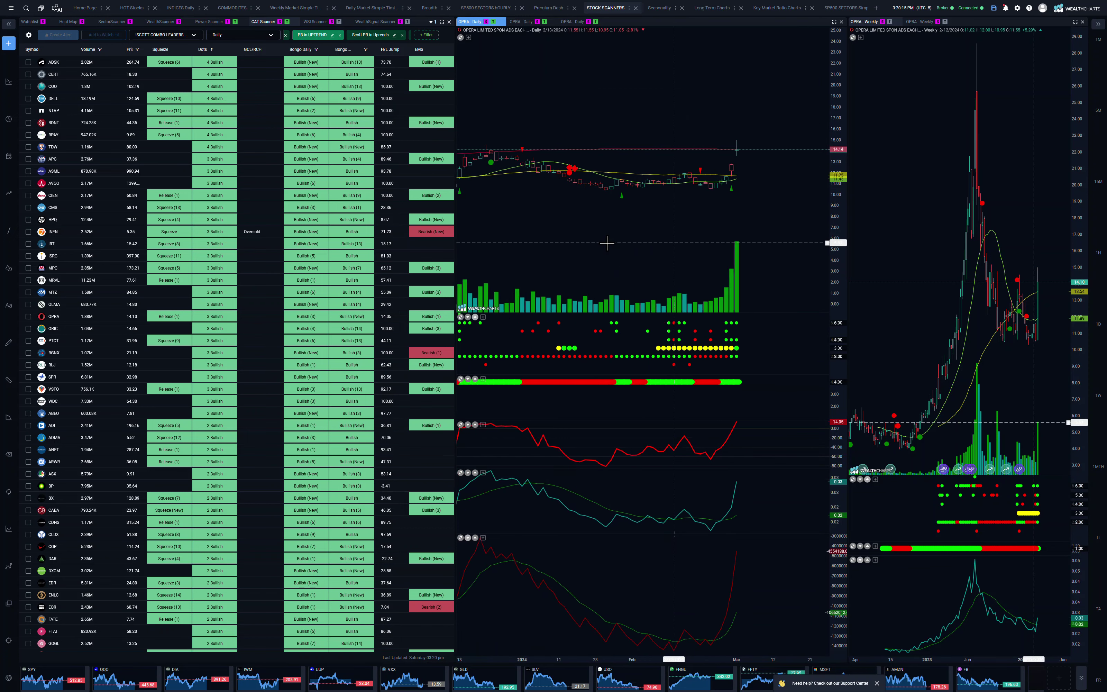
{"action": "scroll", "coordinate": [606, 246], "scroll_direction": "down", "scroll_amount": 6}
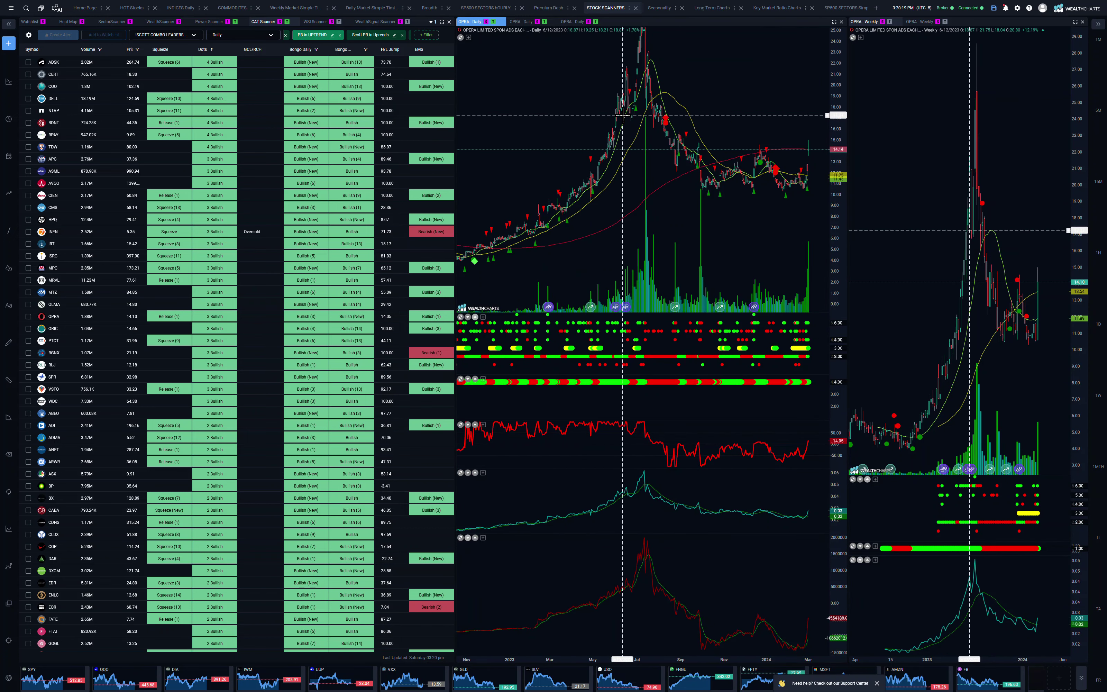
{"action": "scroll", "coordinate": [633, 222], "scroll_direction": "up", "scroll_amount": 3}
{"action": "scroll", "coordinate": [633, 222], "scroll_direction": "up", "scroll_amount": 5}
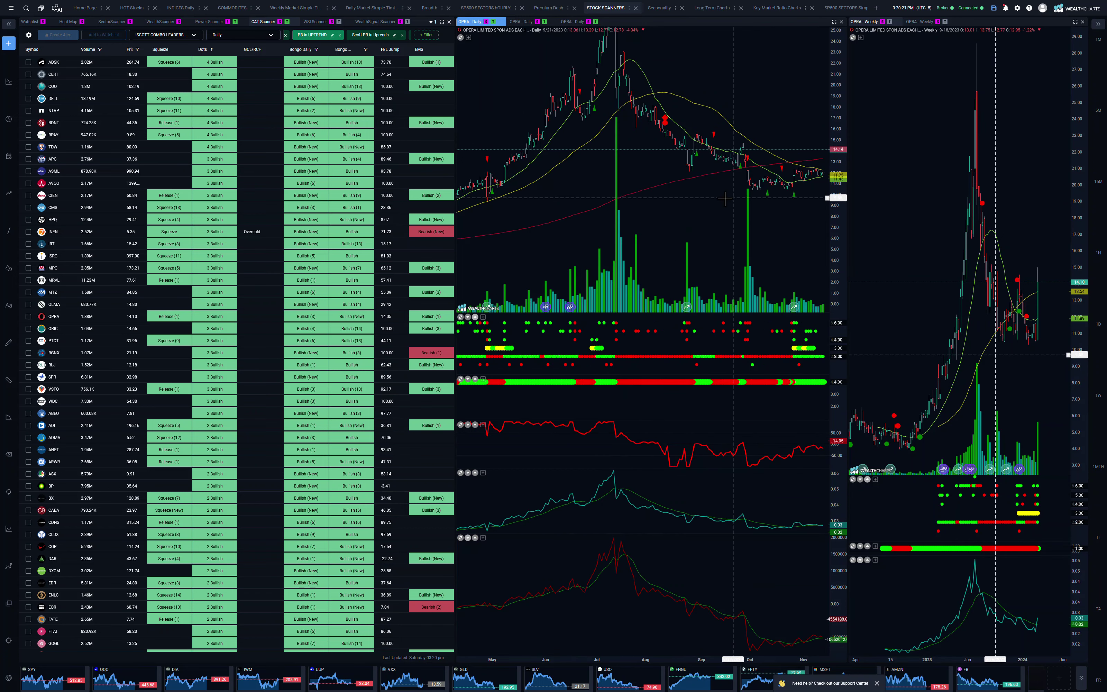
{"action": "scroll", "coordinate": [673, 215], "scroll_direction": "up", "scroll_amount": 4}
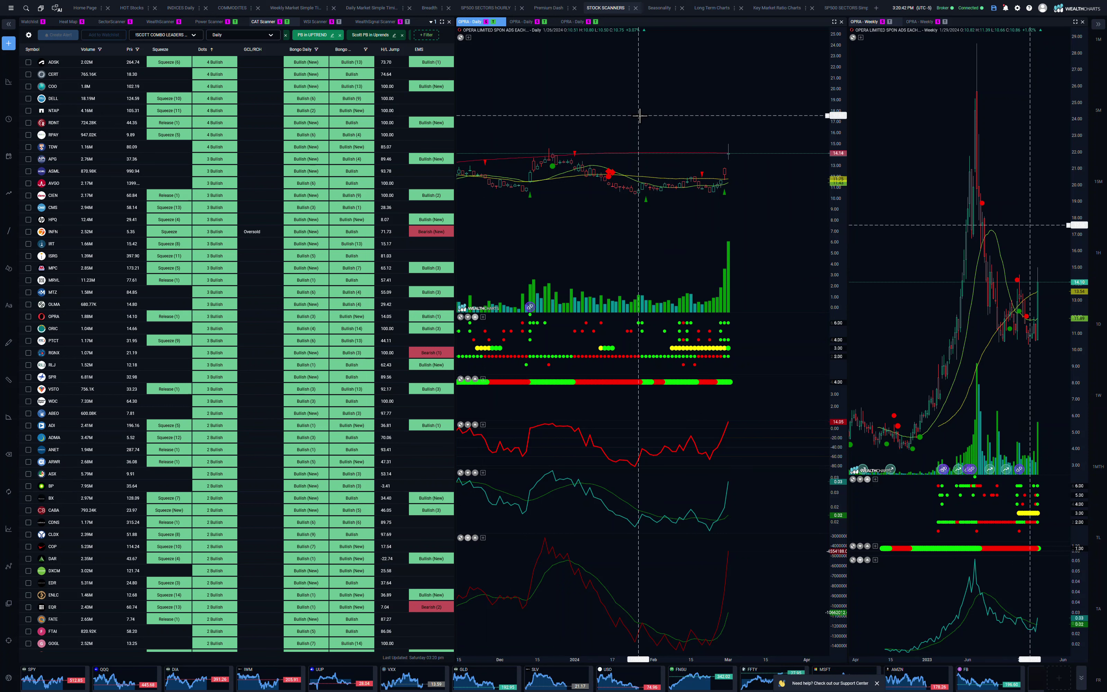
{"action": "type", "text": "meta"}
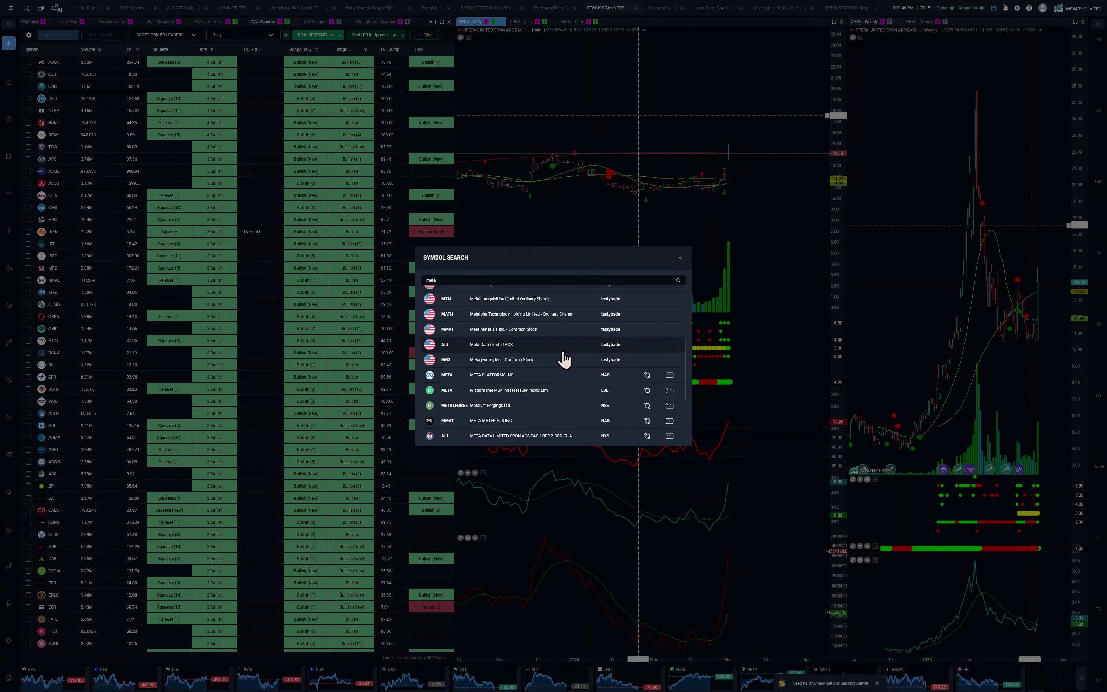
Chart META, then switch to Amazon (AMZN) and zoom out its daily chart.
{"action": "left_click", "coordinate": [489, 380]}
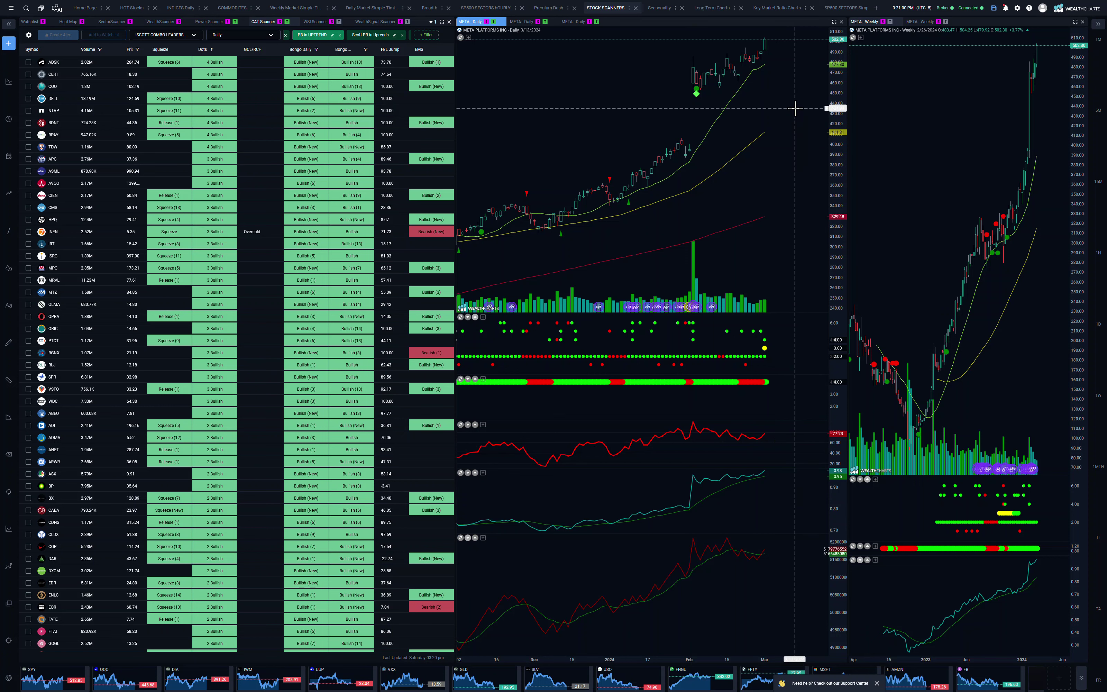
{"action": "type", "text": "amzn"}
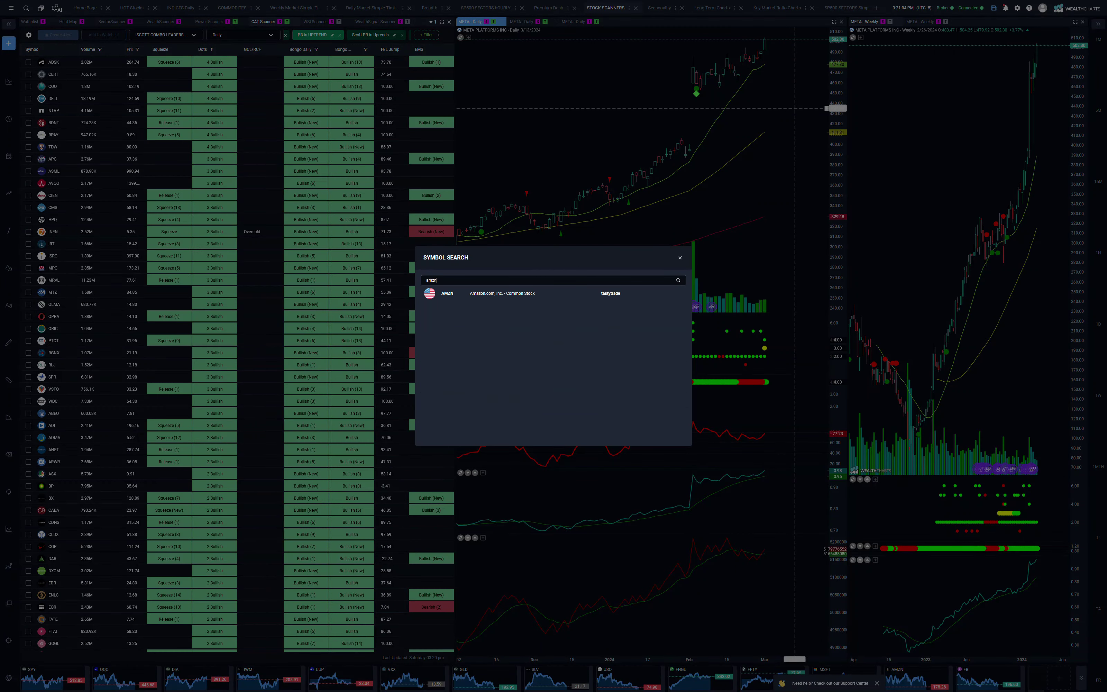
{"action": "left_click", "coordinate": [503, 311]}
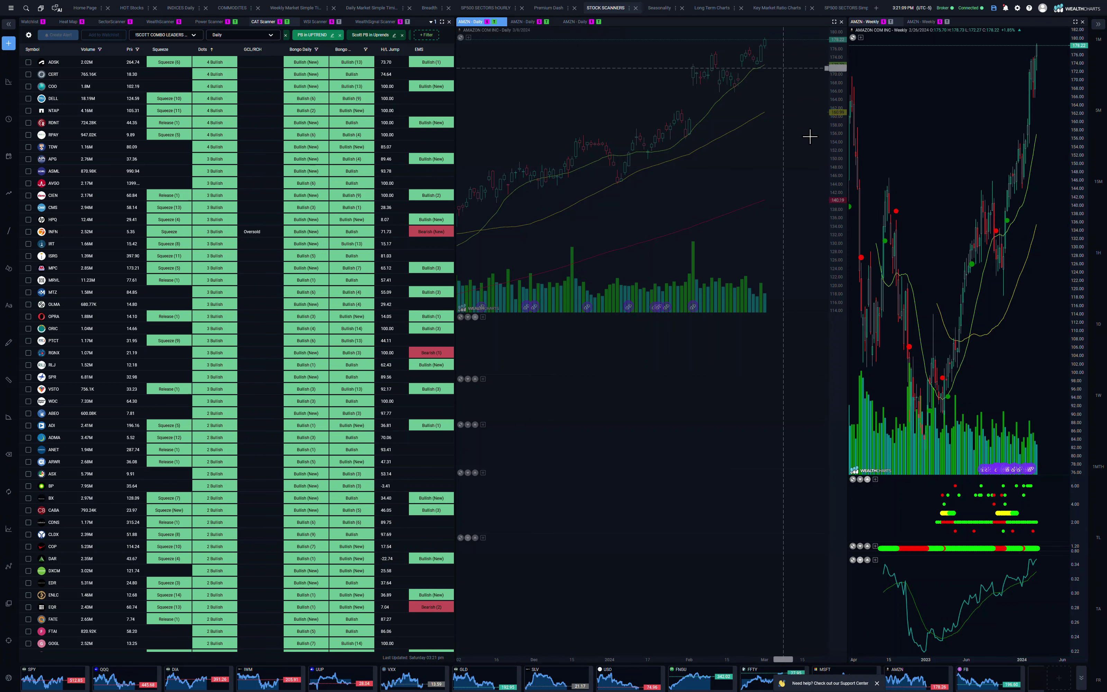
{"action": "scroll", "coordinate": [799, 171], "scroll_direction": "down", "scroll_amount": 3}
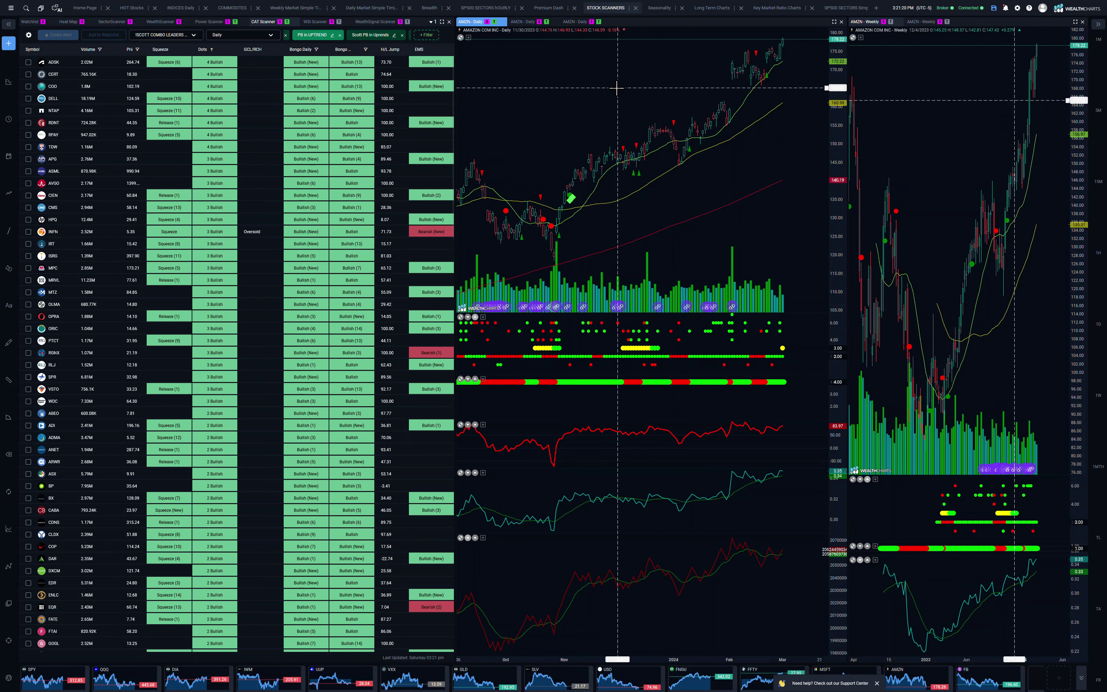
Load Apple (AAPL) into both charts, widening the daily price range to about 145–225.
{"action": "type", "text": "aapl"}
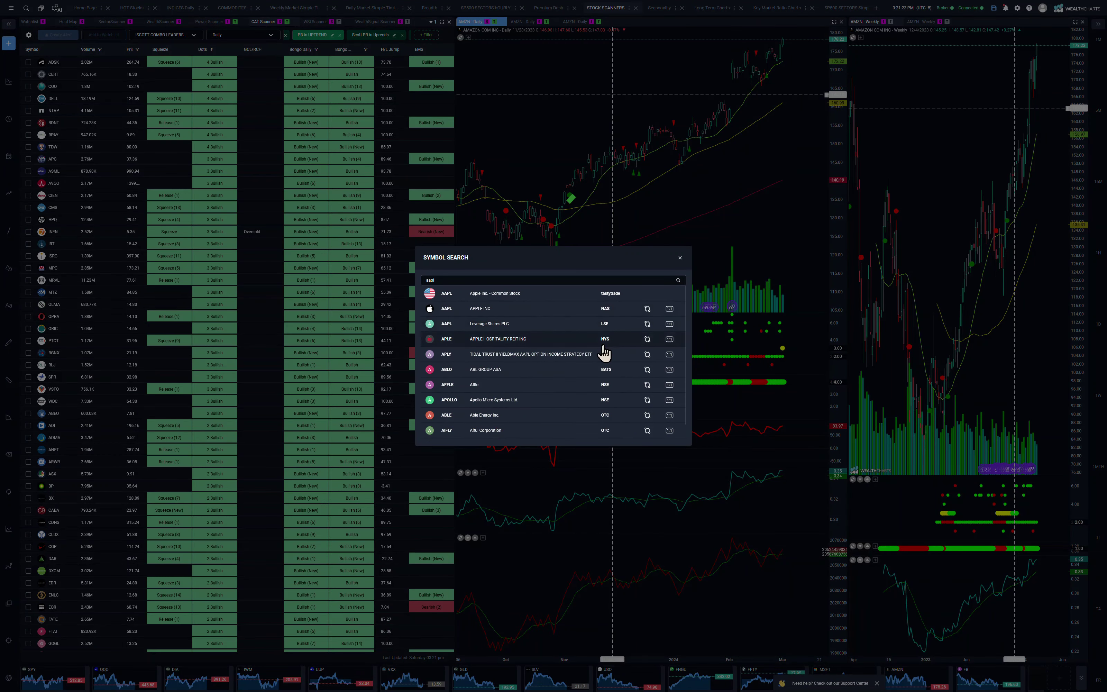
{"action": "left_click", "coordinate": [502, 314]}
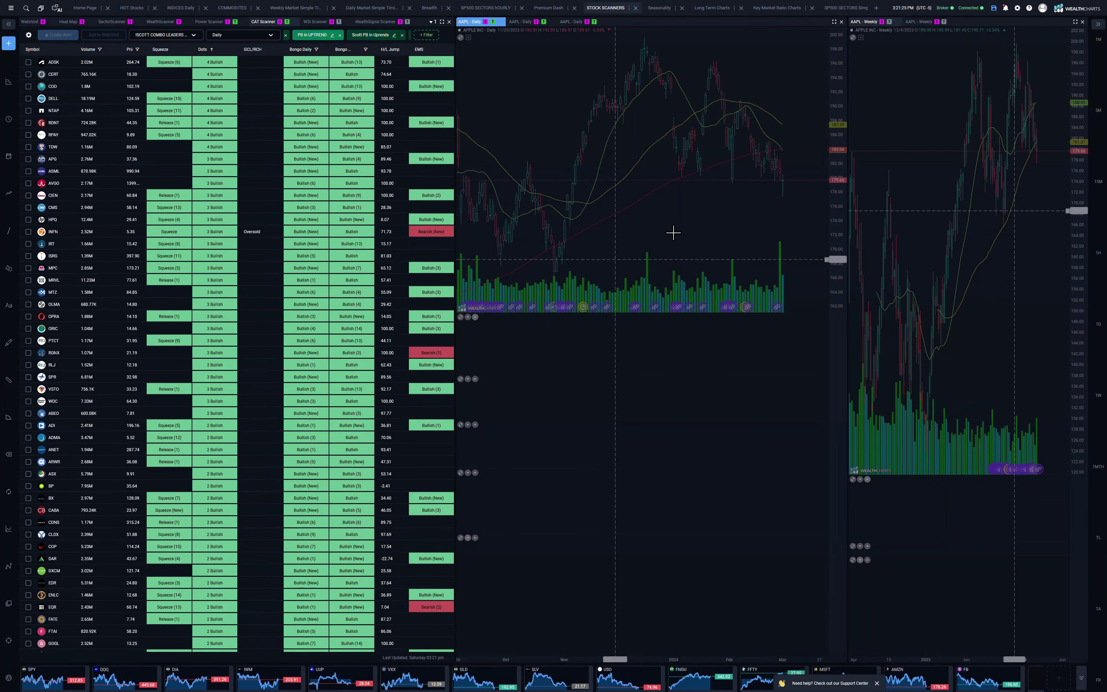
{"action": "scroll", "coordinate": [776, 209], "scroll_direction": "up", "scroll_amount": 3}
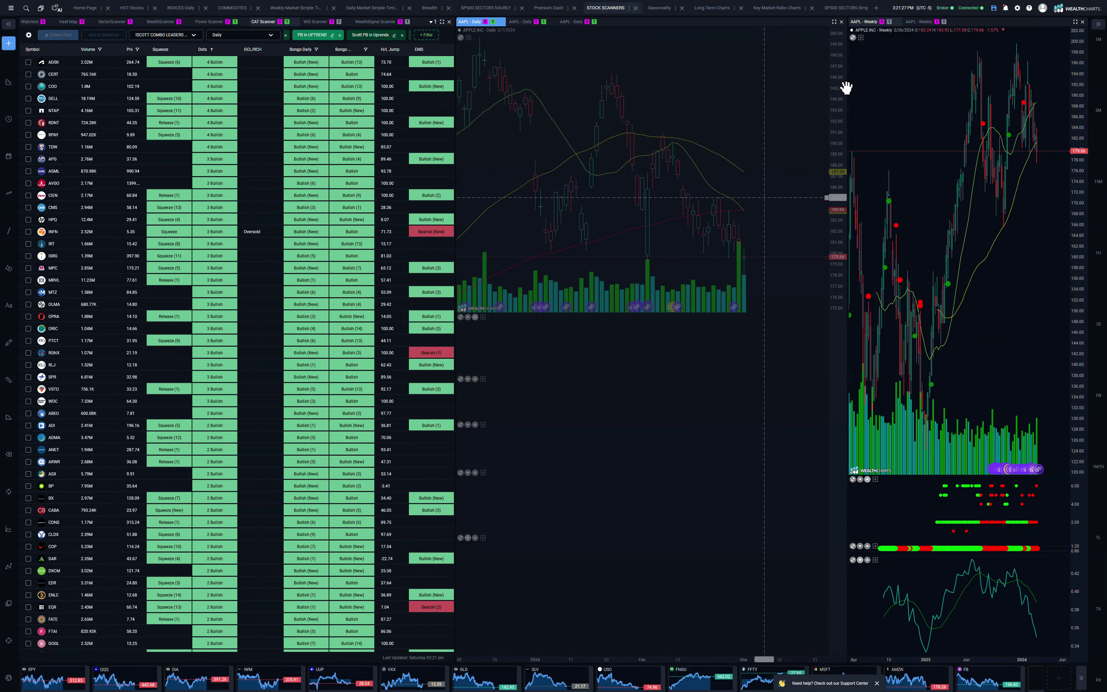
{"action": "left_click_drag", "start_coordinate": [839, 83], "coordinate": [837, 316]}
{"action": "left_click_drag", "start_coordinate": [845, 108], "coordinate": [831, 276]}
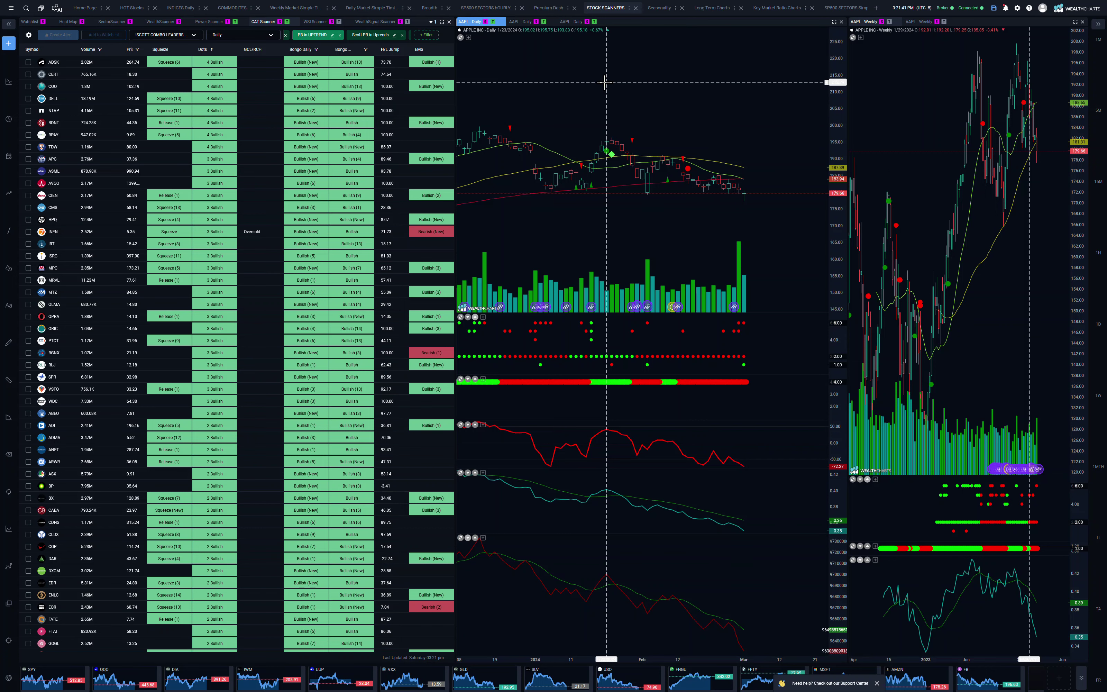
Load NVIDIA (NVDA) into the daily and weekly charts and zoom the daily view.
{"action": "type", "text": "nvda"}
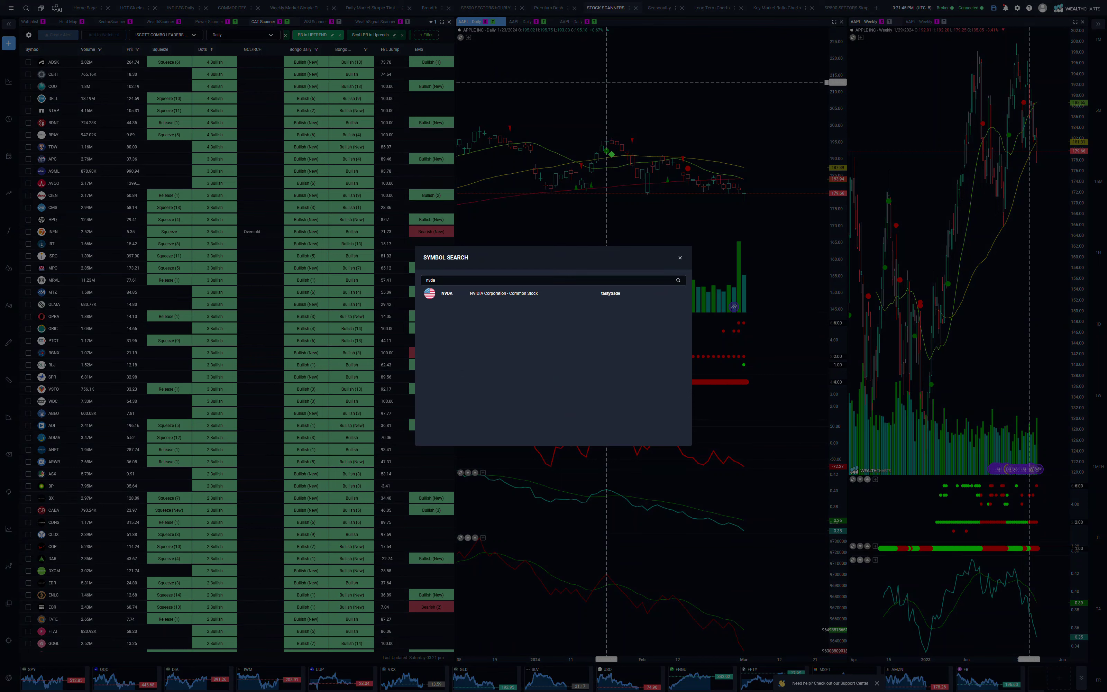
{"action": "left_click", "coordinate": [501, 385]}
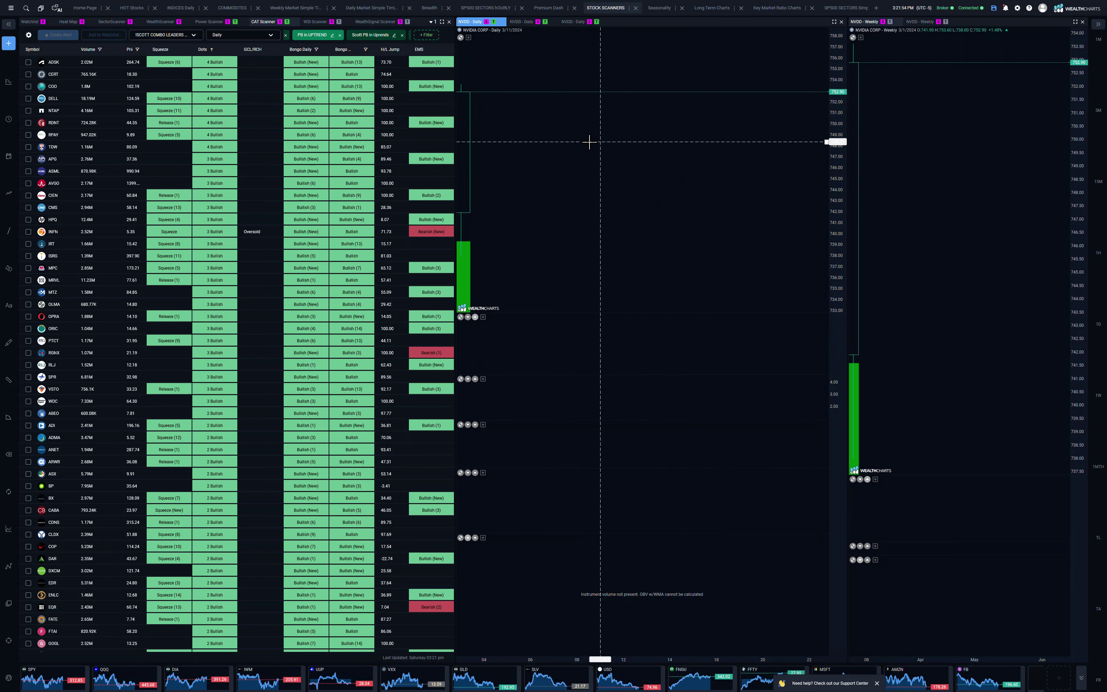
{"action": "type", "text": "nvda"}
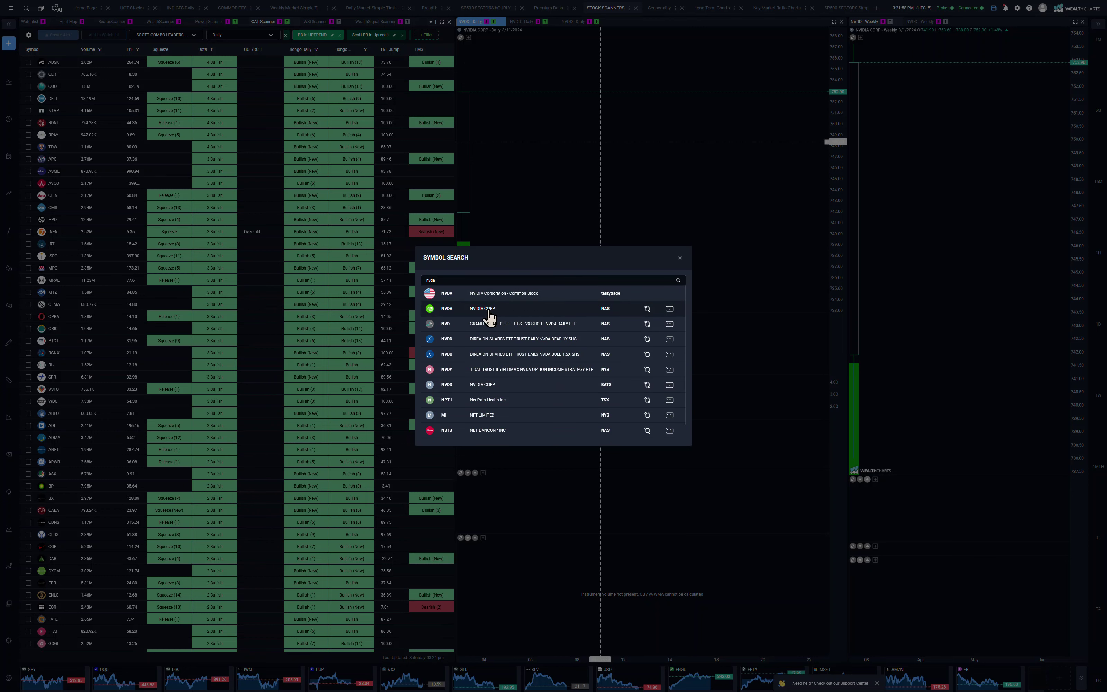
{"action": "left_click", "coordinate": [489, 310]}
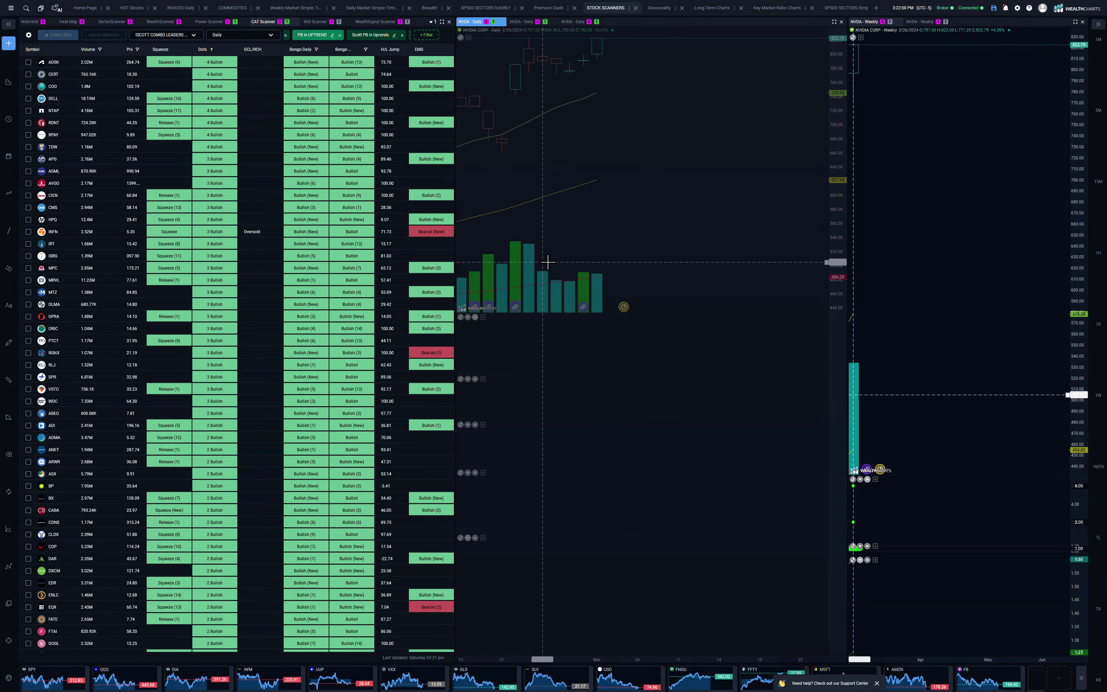
{"action": "scroll", "coordinate": [548, 261], "scroll_direction": "down", "scroll_amount": 10}
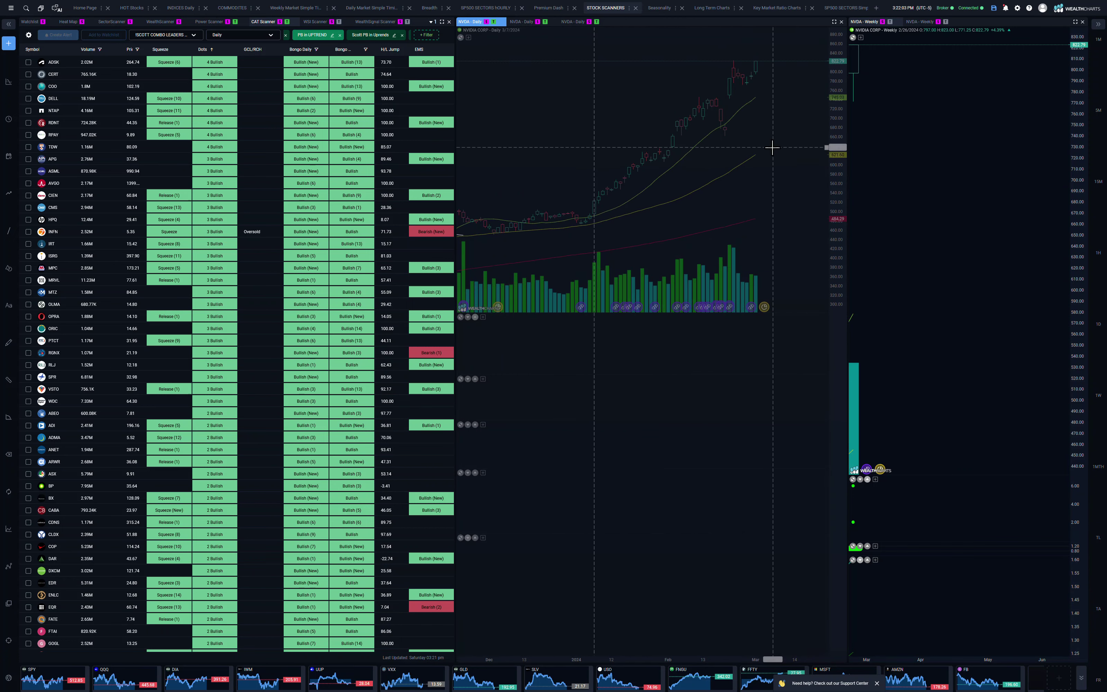
{"action": "scroll", "coordinate": [771, 148], "scroll_direction": "down", "scroll_amount": 3}
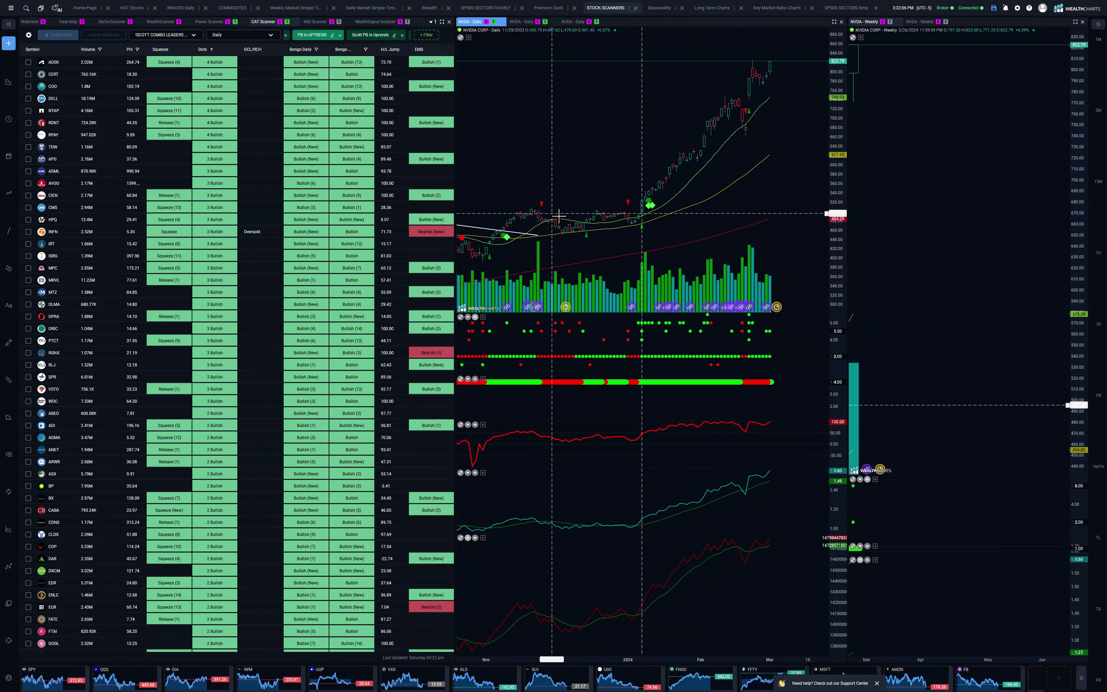
{"action": "scroll", "coordinate": [643, 236], "scroll_direction": "up", "scroll_amount": 3}
Move the daily vertical marker to 2/1/2024 and pan back to earlier NVDA dates.
{"action": "left_click_drag", "start_coordinate": [637, 234], "coordinate": [700, 229]}
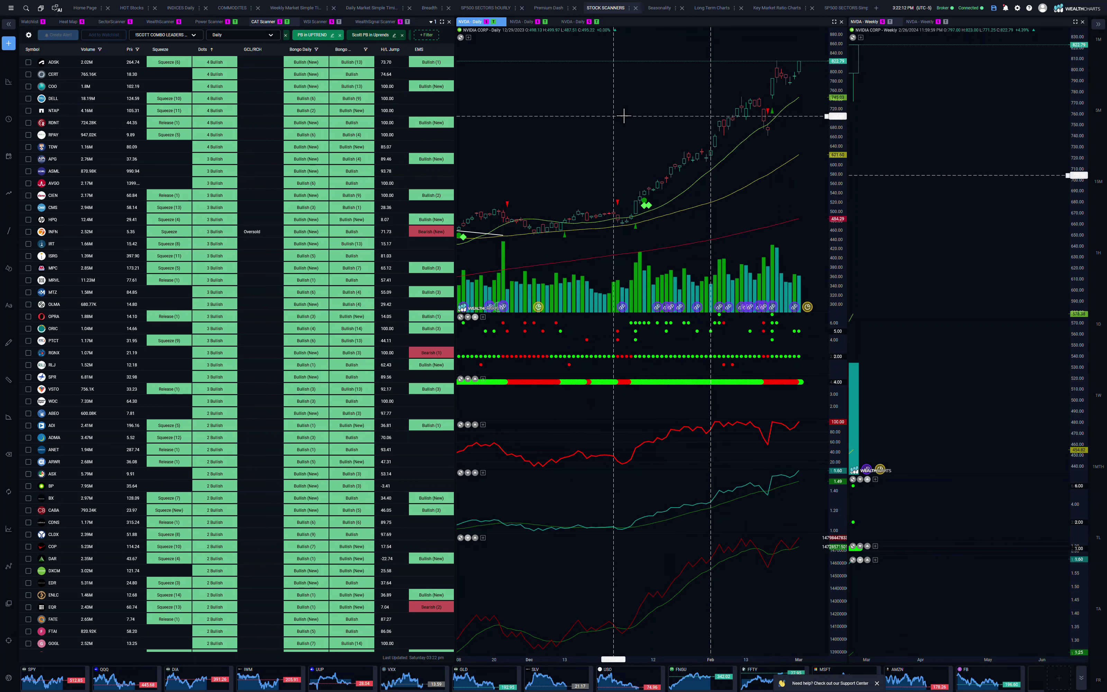
{"action": "left_click_drag", "start_coordinate": [618, 114], "coordinate": [784, 116]}
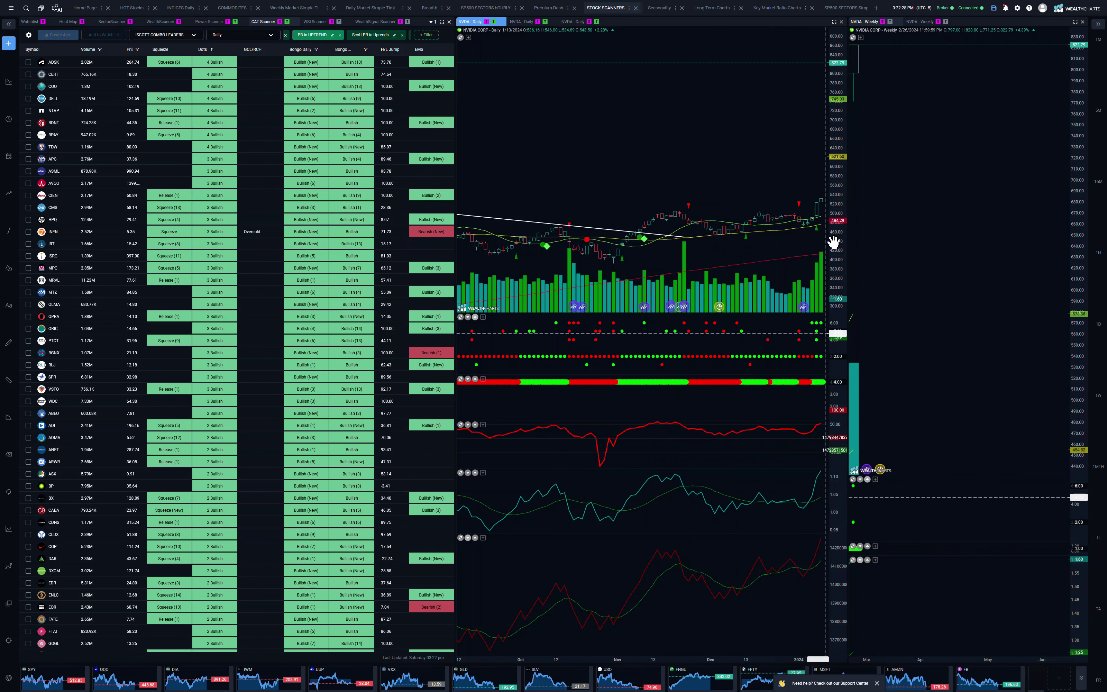
{"action": "scroll", "coordinate": [822, 241], "scroll_direction": "down", "scroll_amount": 5}
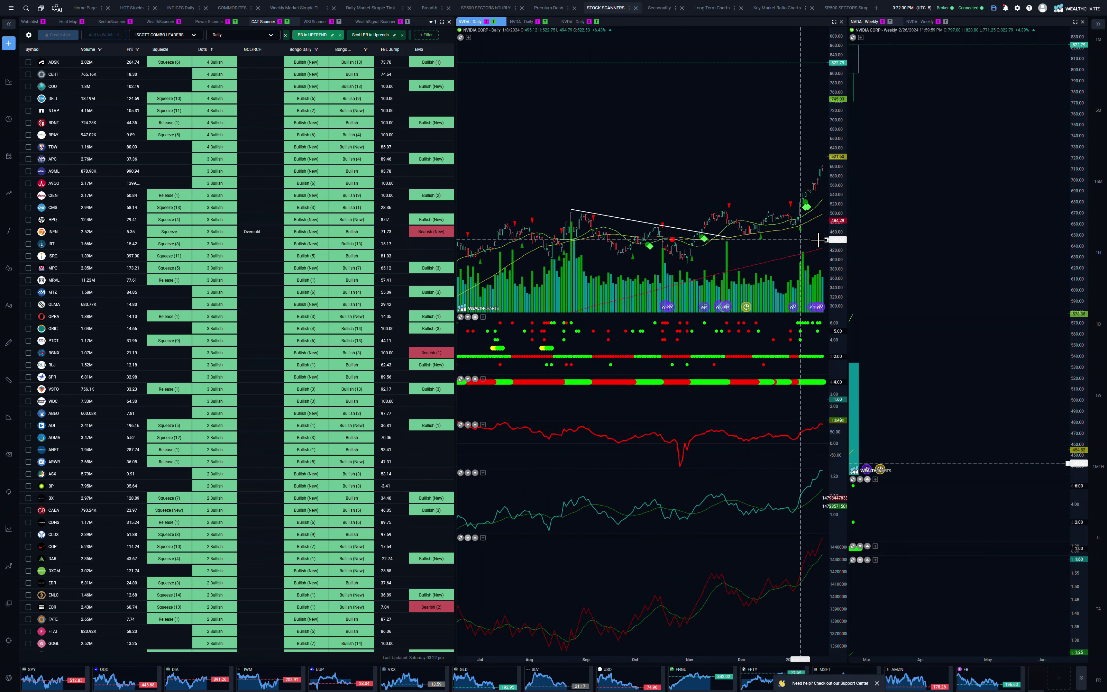
{"action": "scroll", "coordinate": [819, 239], "scroll_direction": "down", "scroll_amount": 6}
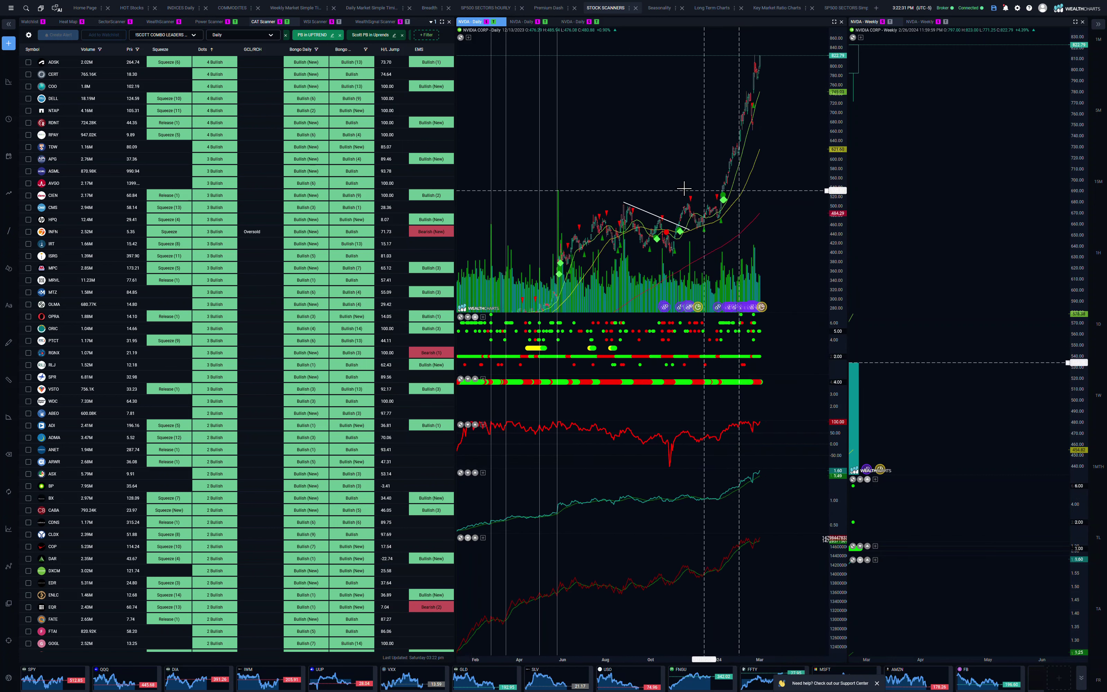
{"action": "scroll", "coordinate": [678, 187], "scroll_direction": "up", "scroll_amount": 6}
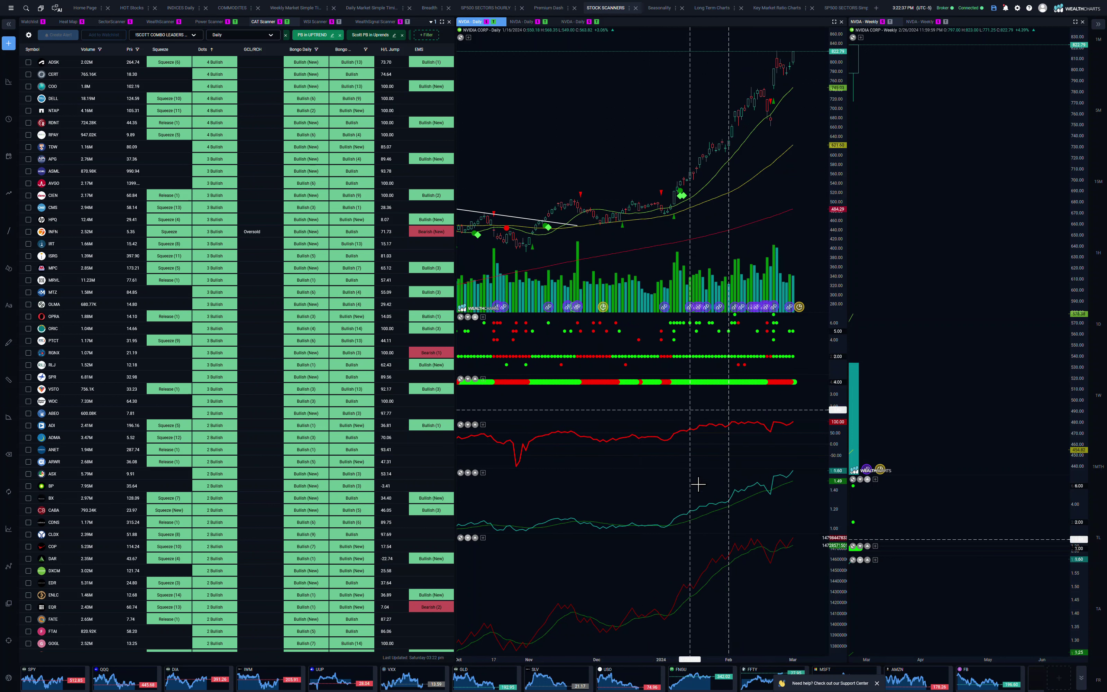
Switch TradingView's chart from Tidewater (TDW) to NVIDIA, then return to WealthCharts.
{"action": "key", "text": "alt+Tab"}
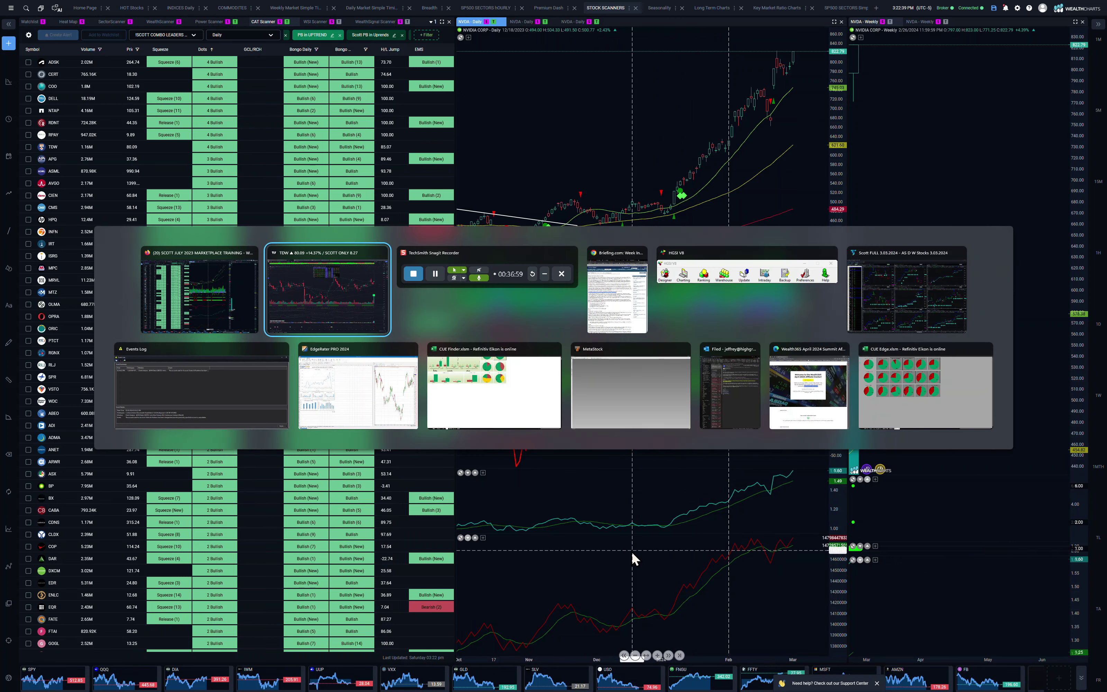
{"action": "left_click", "coordinate": [273, 293]}
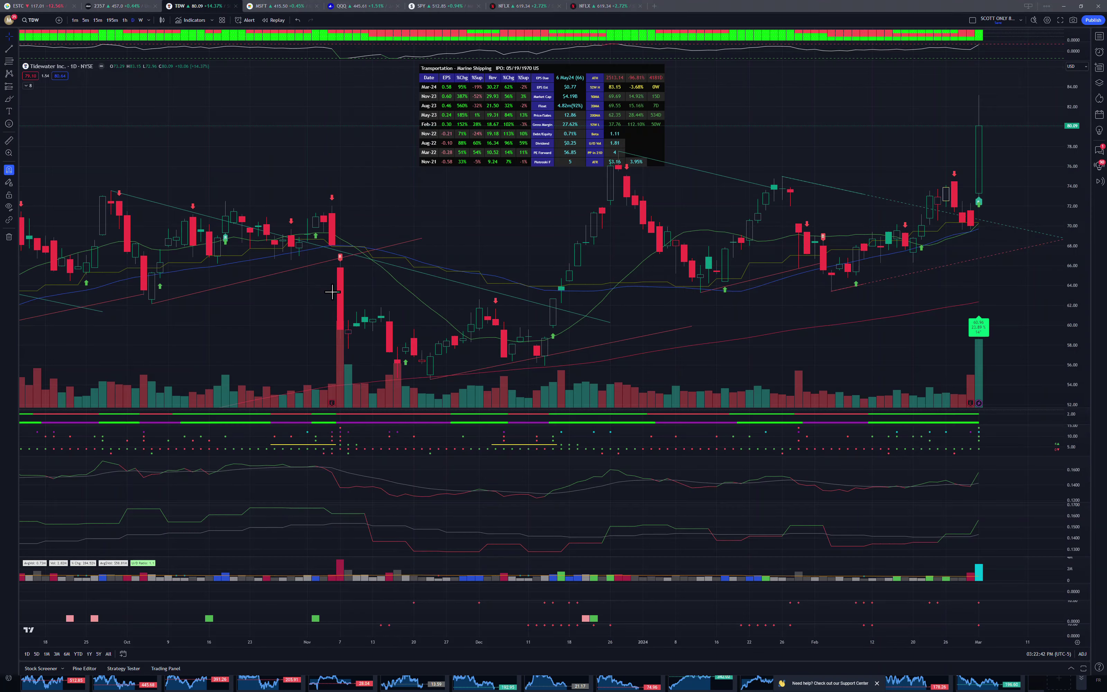
{"action": "type", "text": "NVDA"}
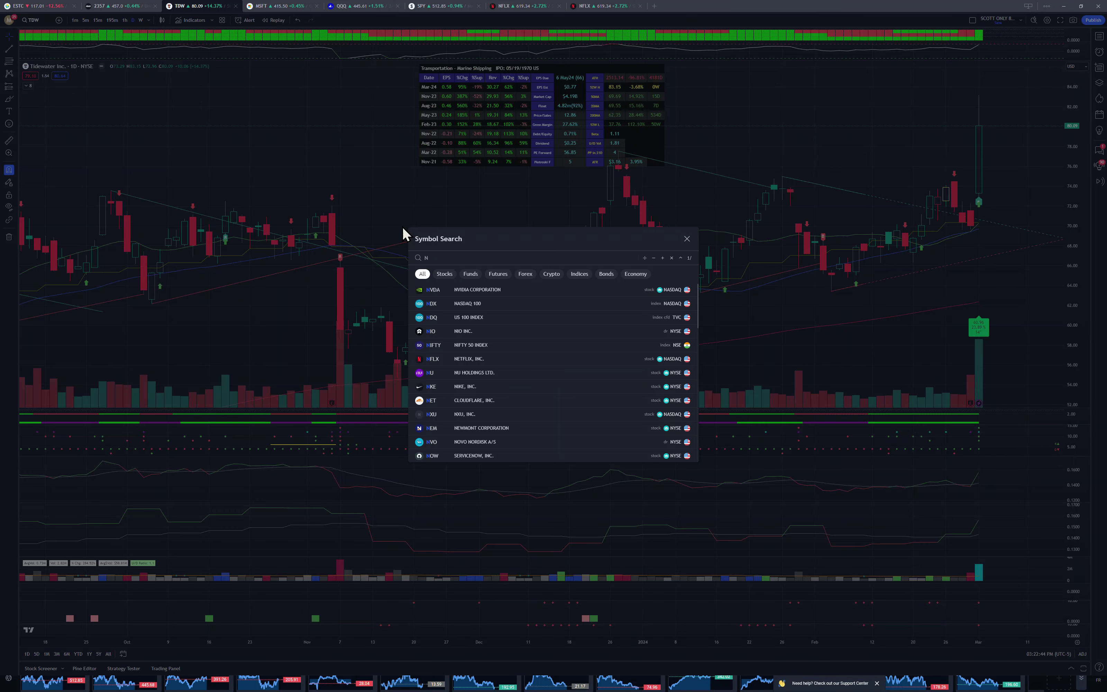
{"action": "left_click", "coordinate": [434, 295]}
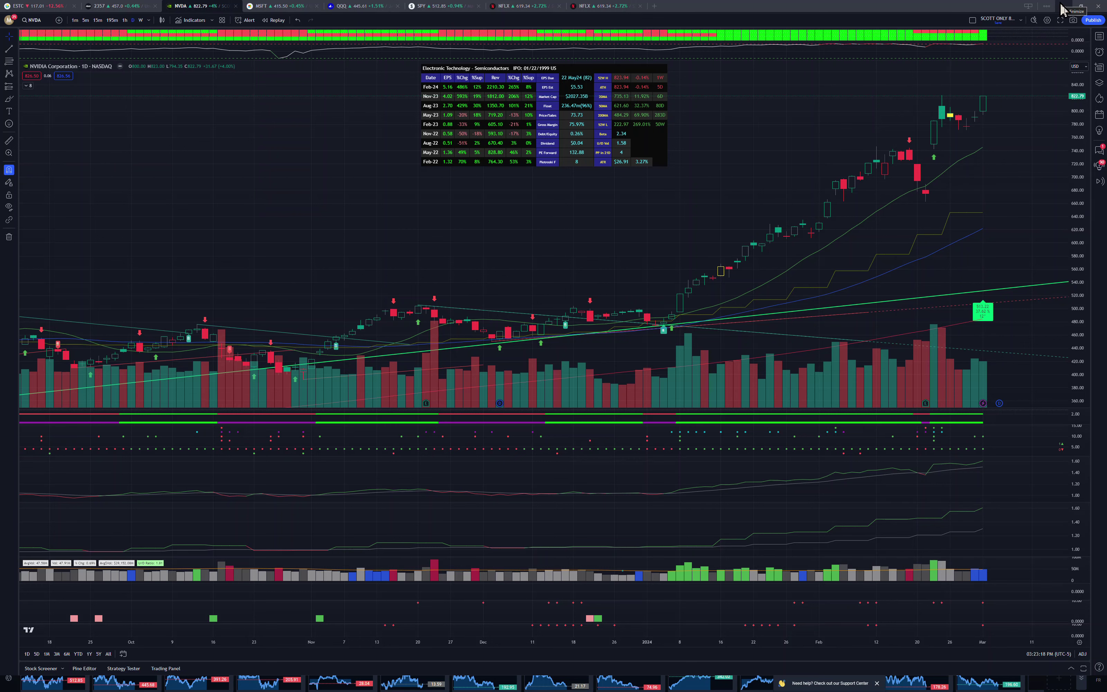
{"action": "key", "text": "alt+Tab"}
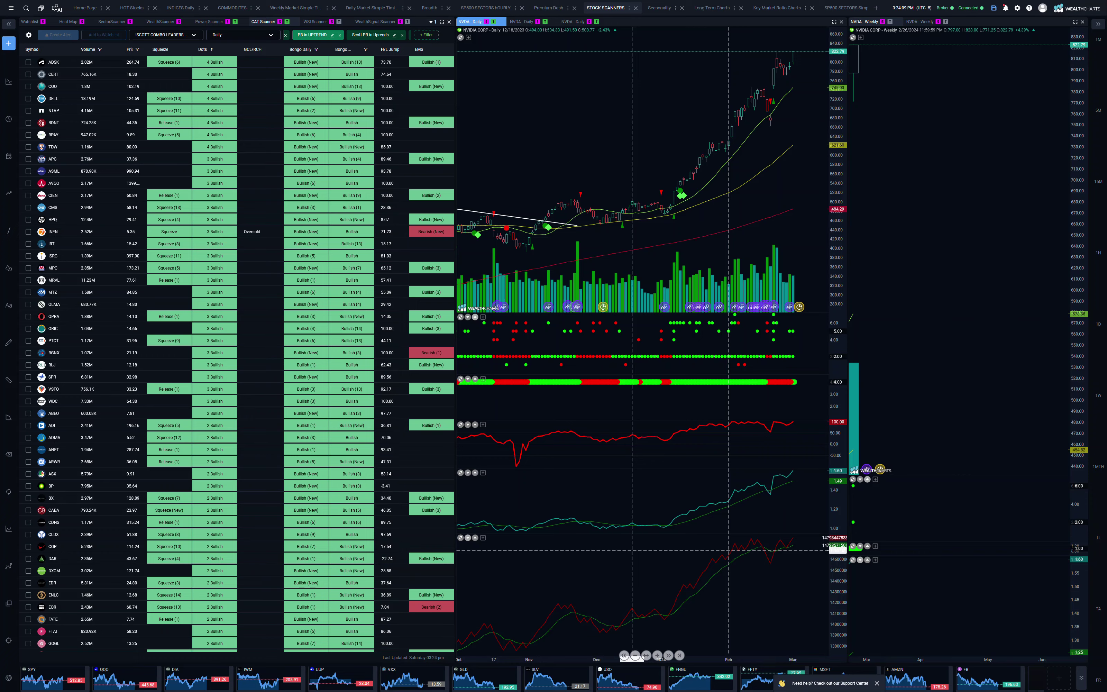
Load MicroStrategy (MSTR) into both charts and zoom in on its recent daily candles.
{"action": "mouse_move", "coordinate": [1062, 1]}
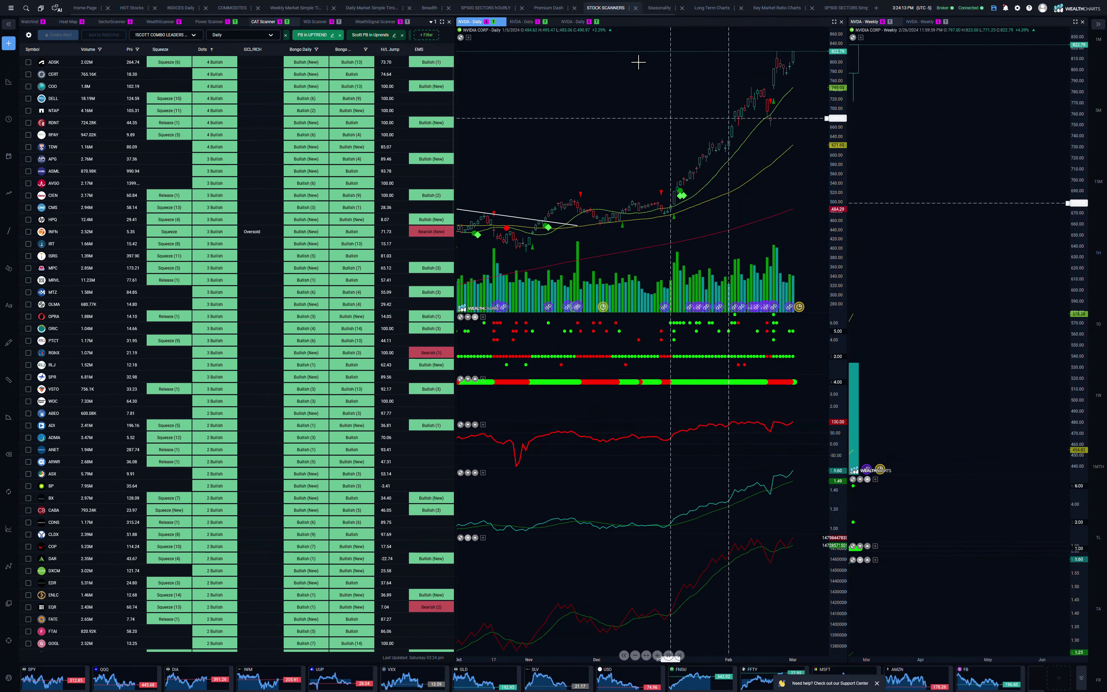
{"action": "type", "text": "mstr"}
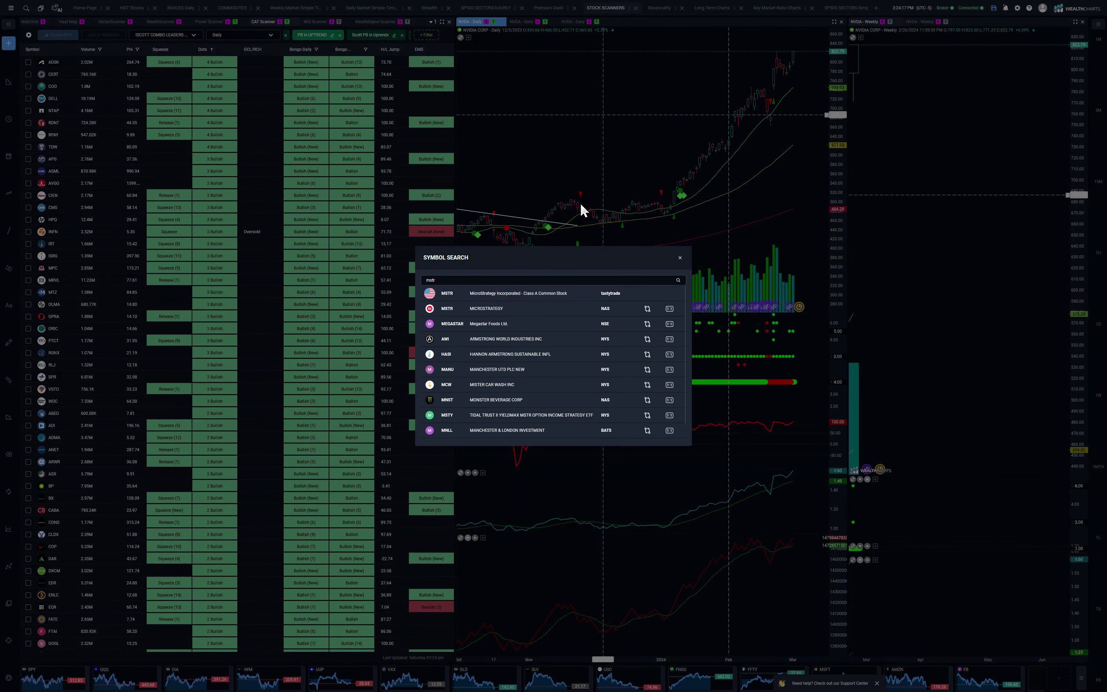
{"action": "left_click", "coordinate": [497, 306]}
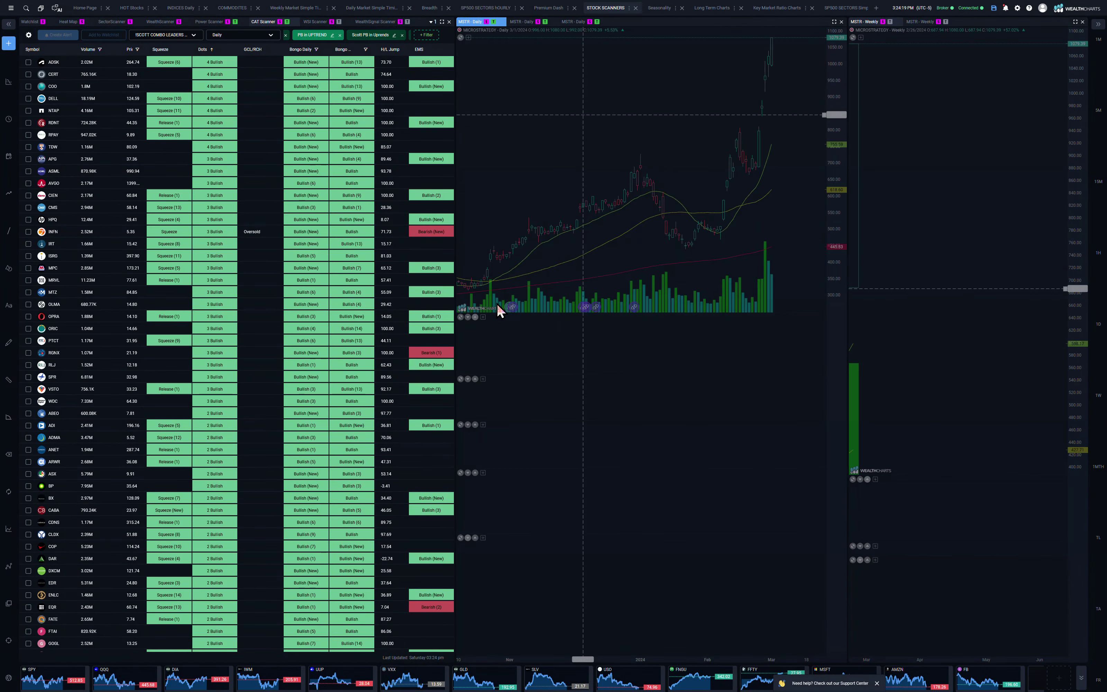
{"action": "scroll", "coordinate": [717, 208], "scroll_direction": "up", "scroll_amount": 4}
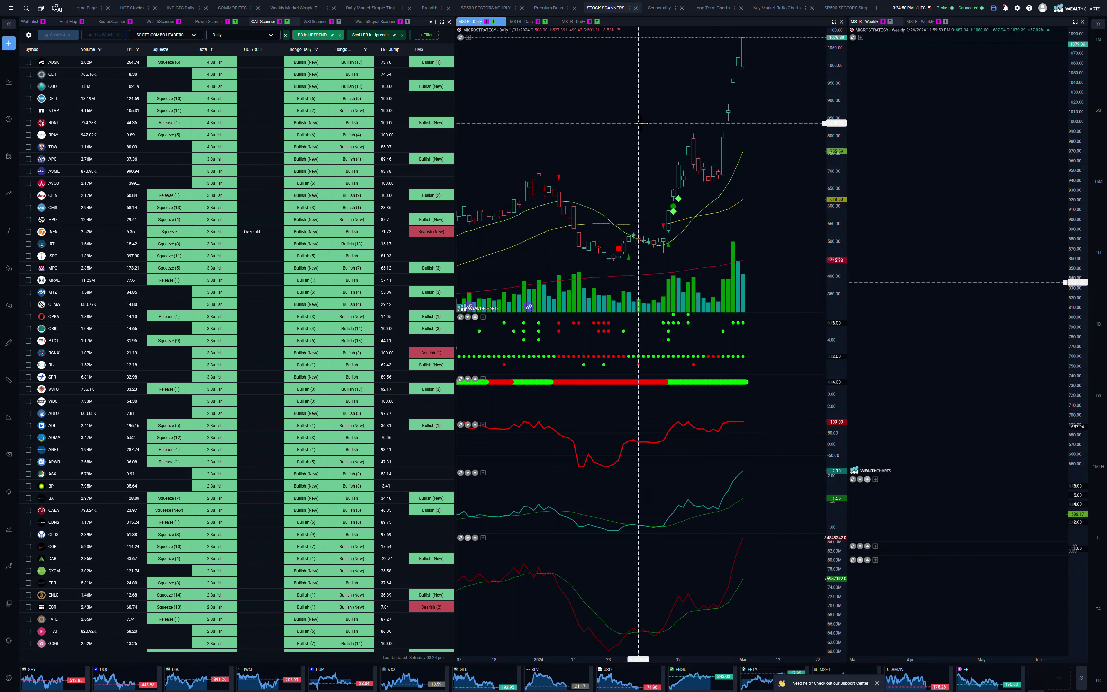
Load Super Micro Computer (SMCI), stretch its daily price scale and zoom out for months of history.
{"action": "type", "text": "smci"}
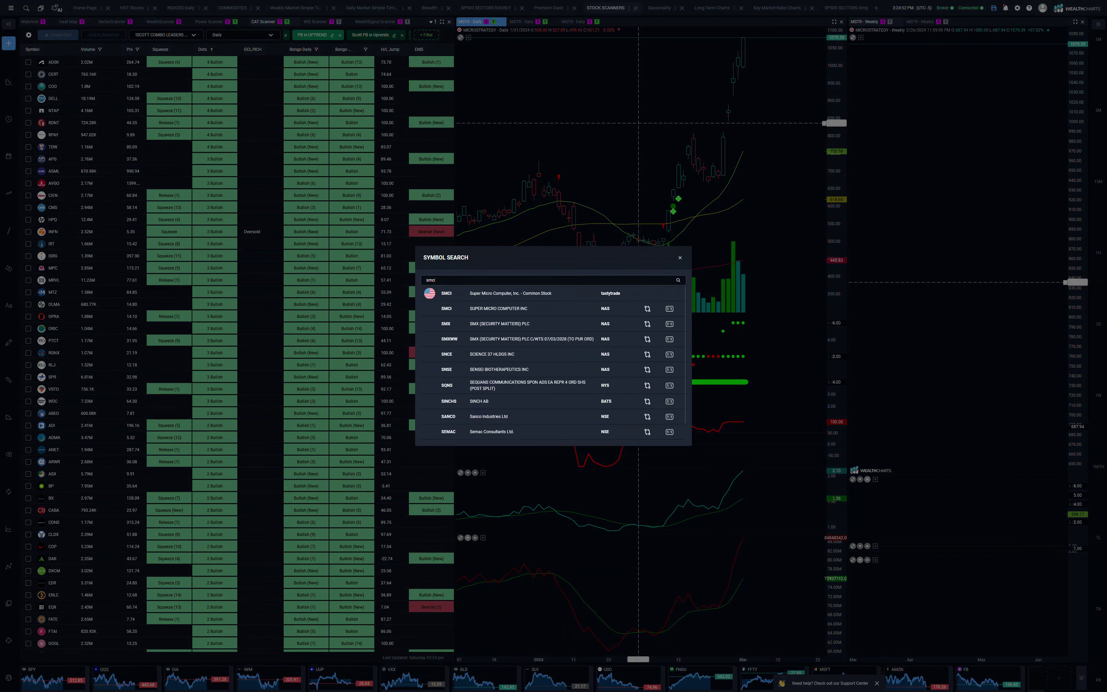
{"action": "left_click", "coordinate": [500, 308]}
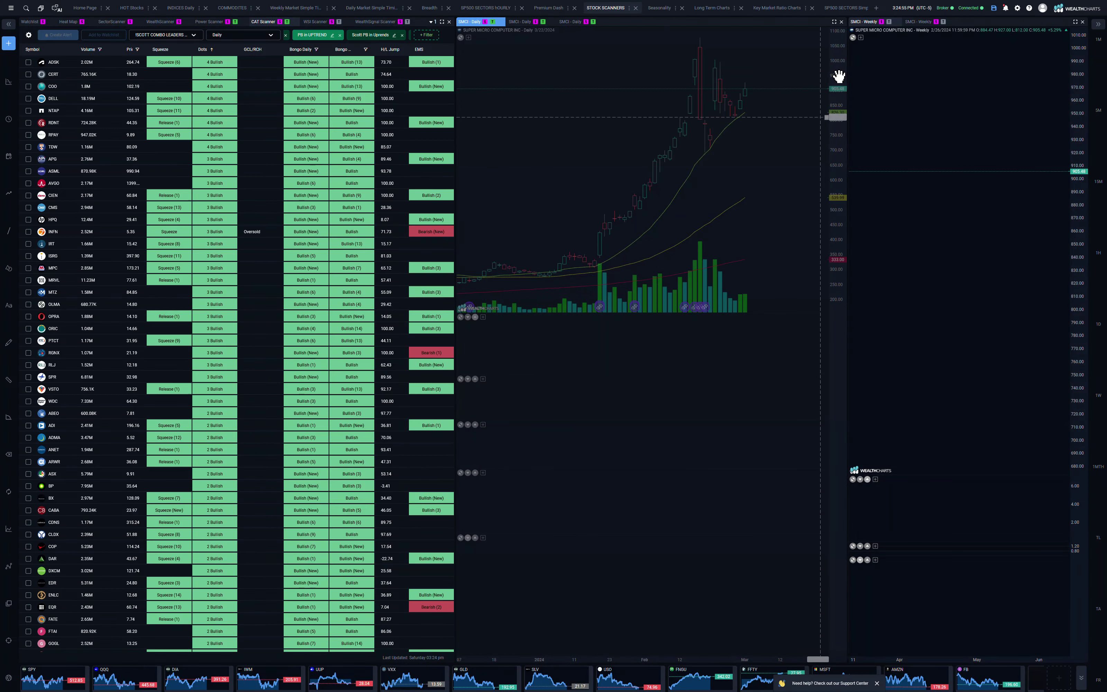
{"action": "left_click_drag", "start_coordinate": [842, 74], "coordinate": [823, 206]}
{"action": "scroll", "coordinate": [667, 233], "scroll_direction": "down", "scroll_amount": 5}
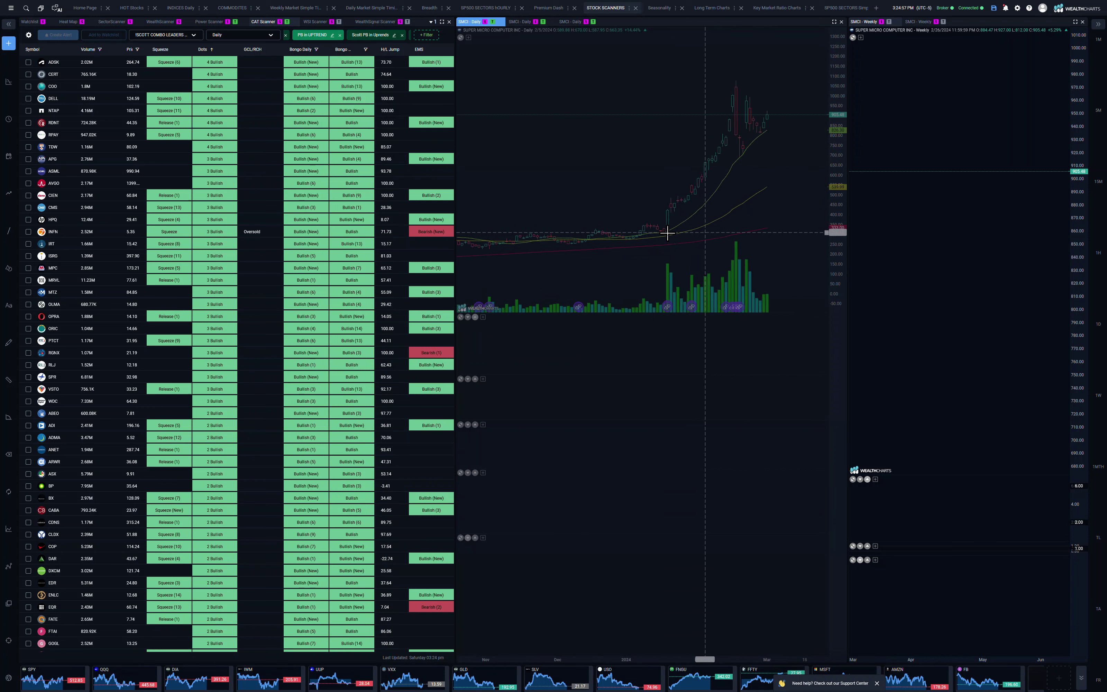